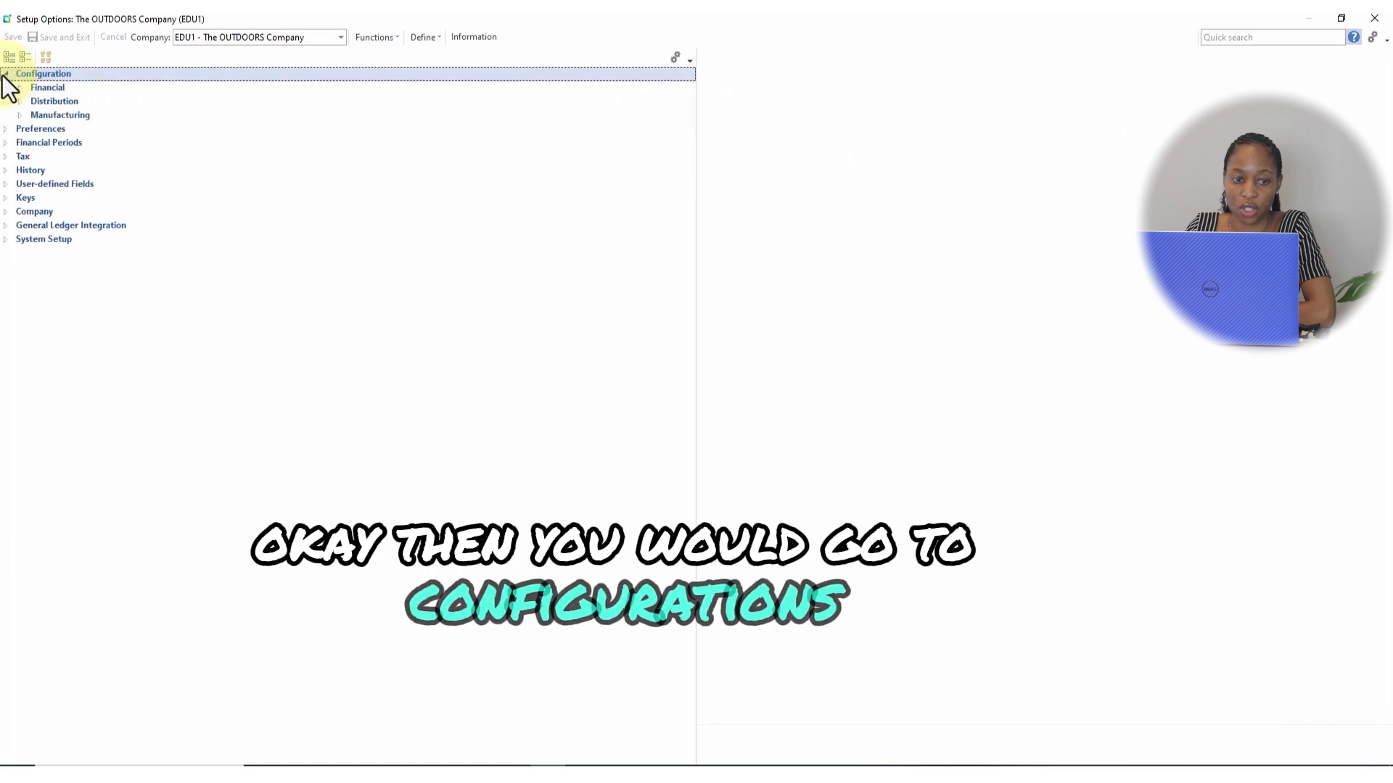
Step: Open the warehouse list from the WMS missions options in the Distribution Inventory configuration and widen it to show full column headings
left_click(20, 101)
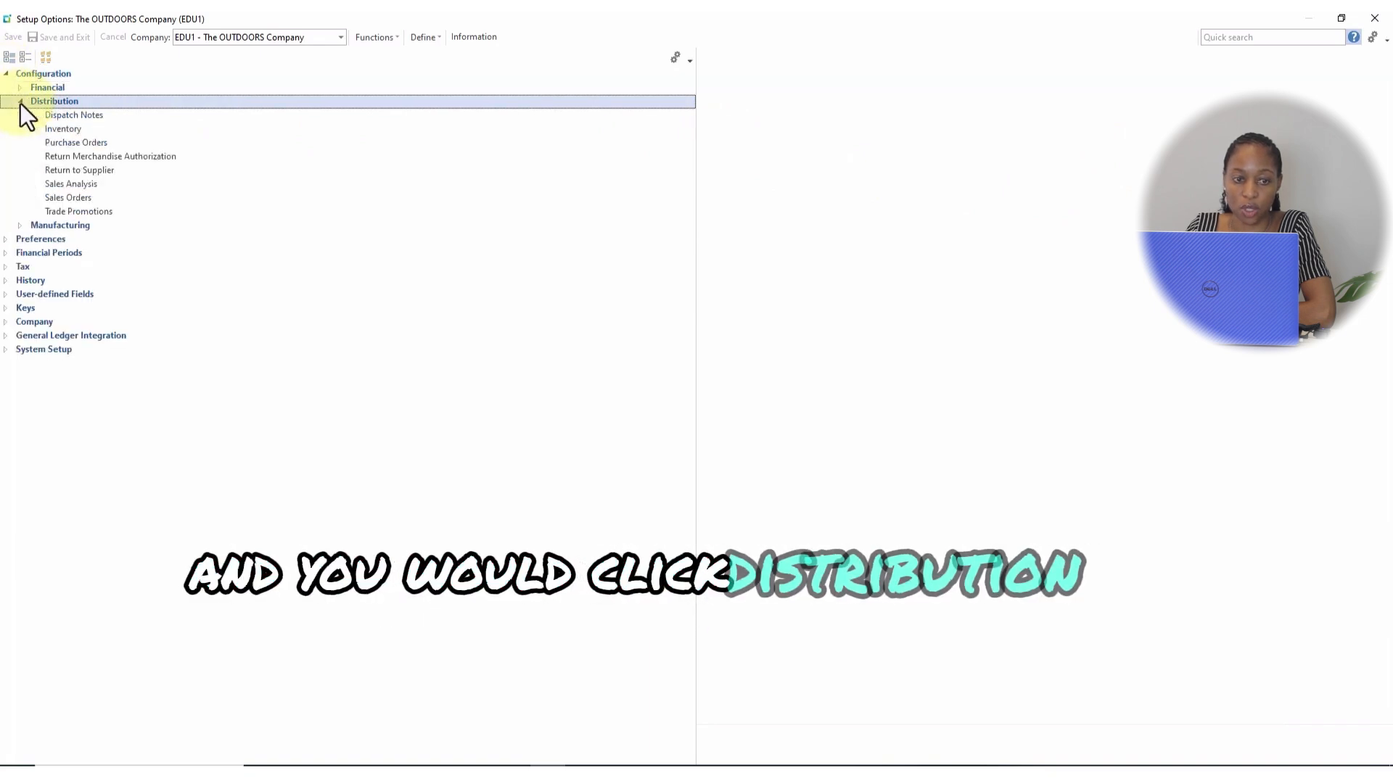
left_click(62, 131)
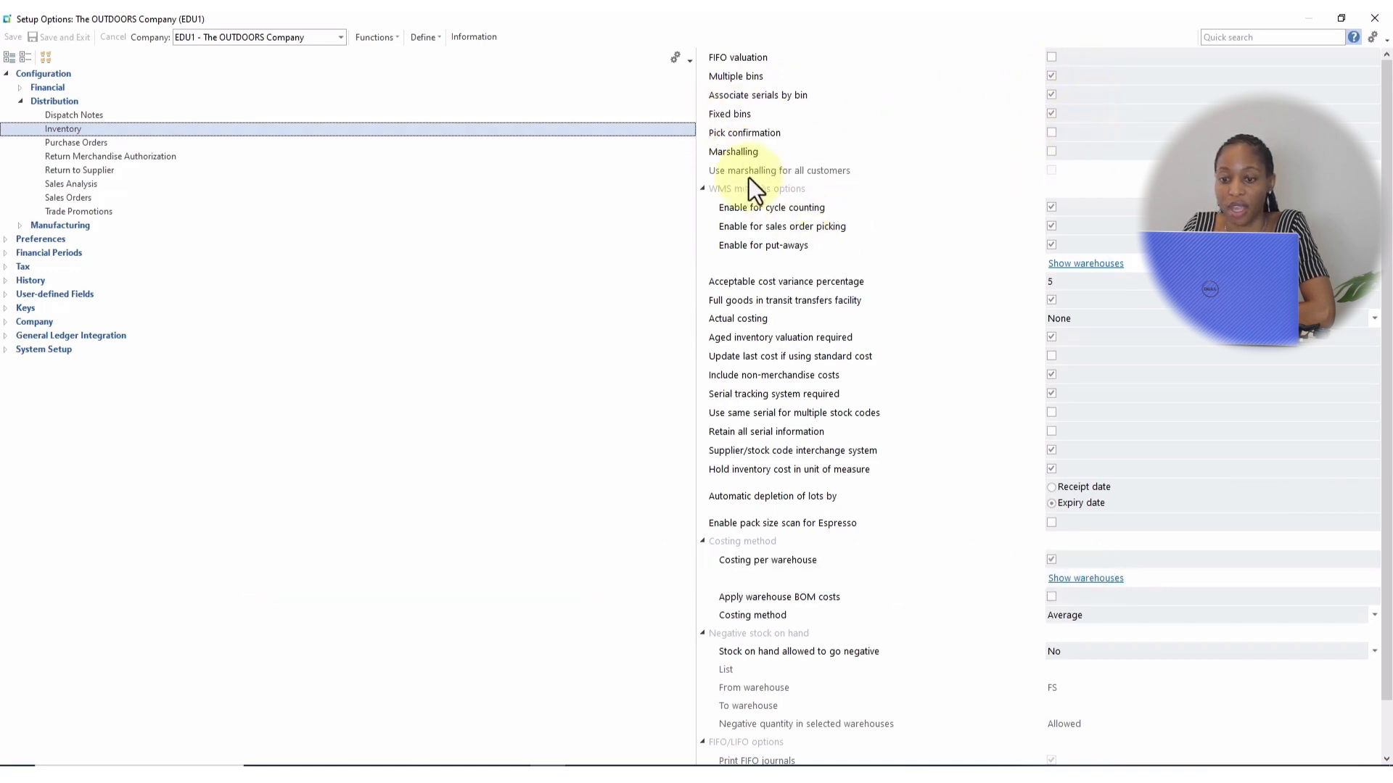
left_click(1071, 265)
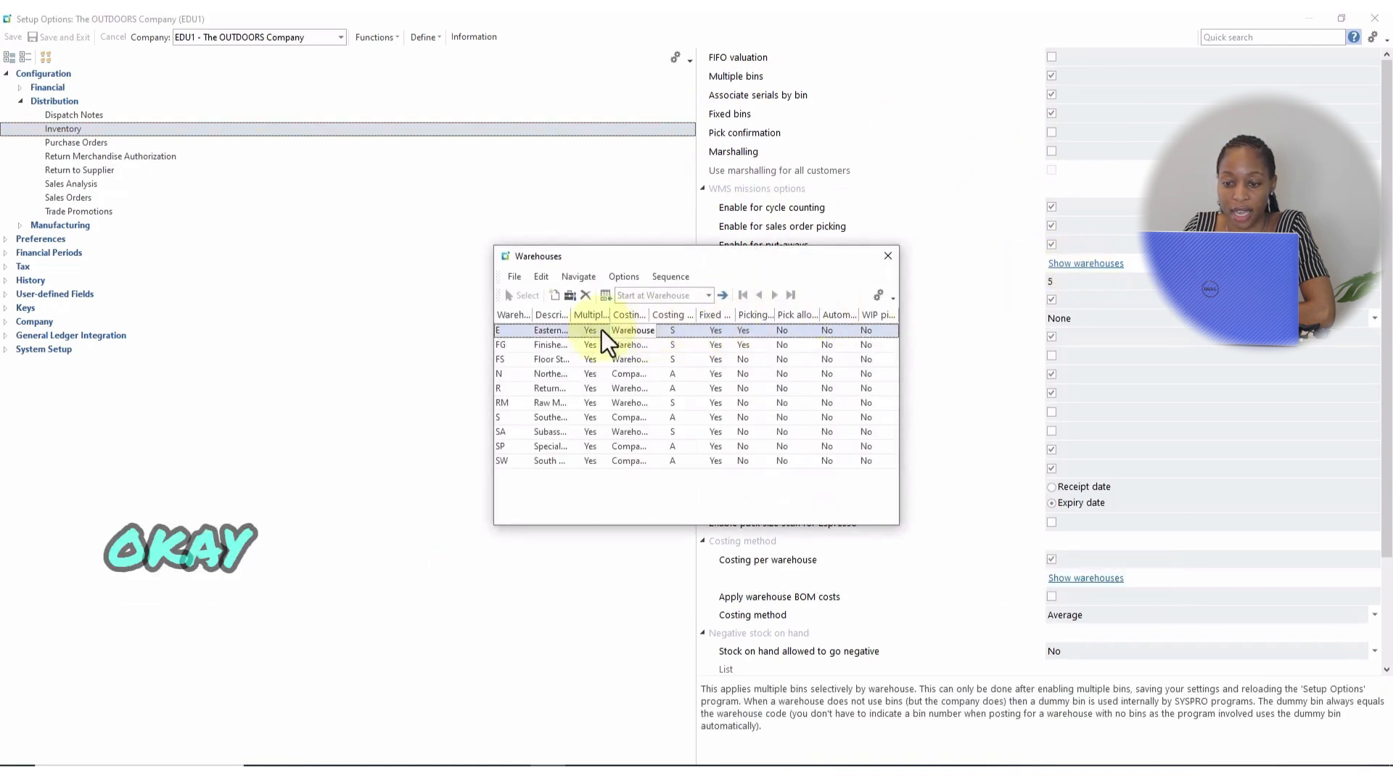
left_click_drag(898, 361, 1135, 363)
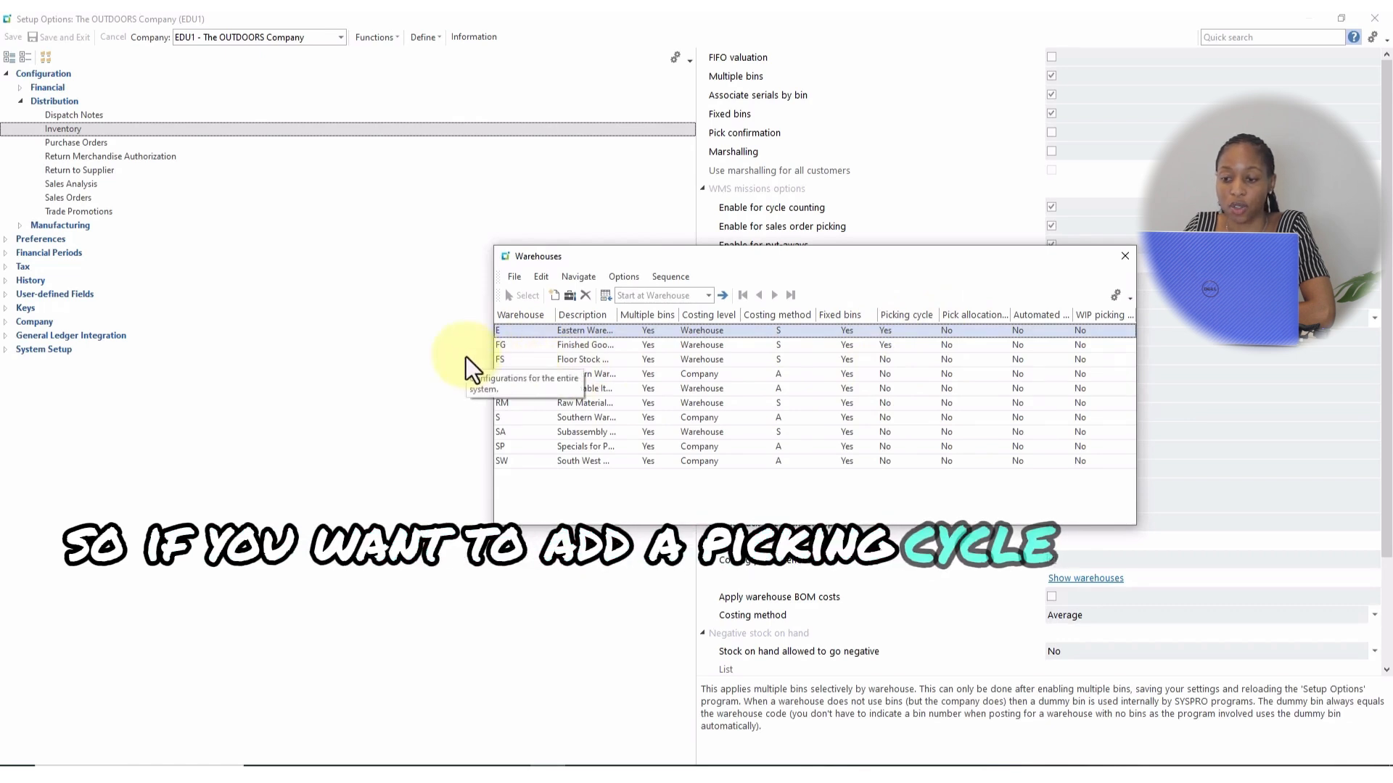
Step: Set Picking cycle in use to Yes for the FS floor stock warehouse, save it, and close the warehouse list
left_click(518, 361)
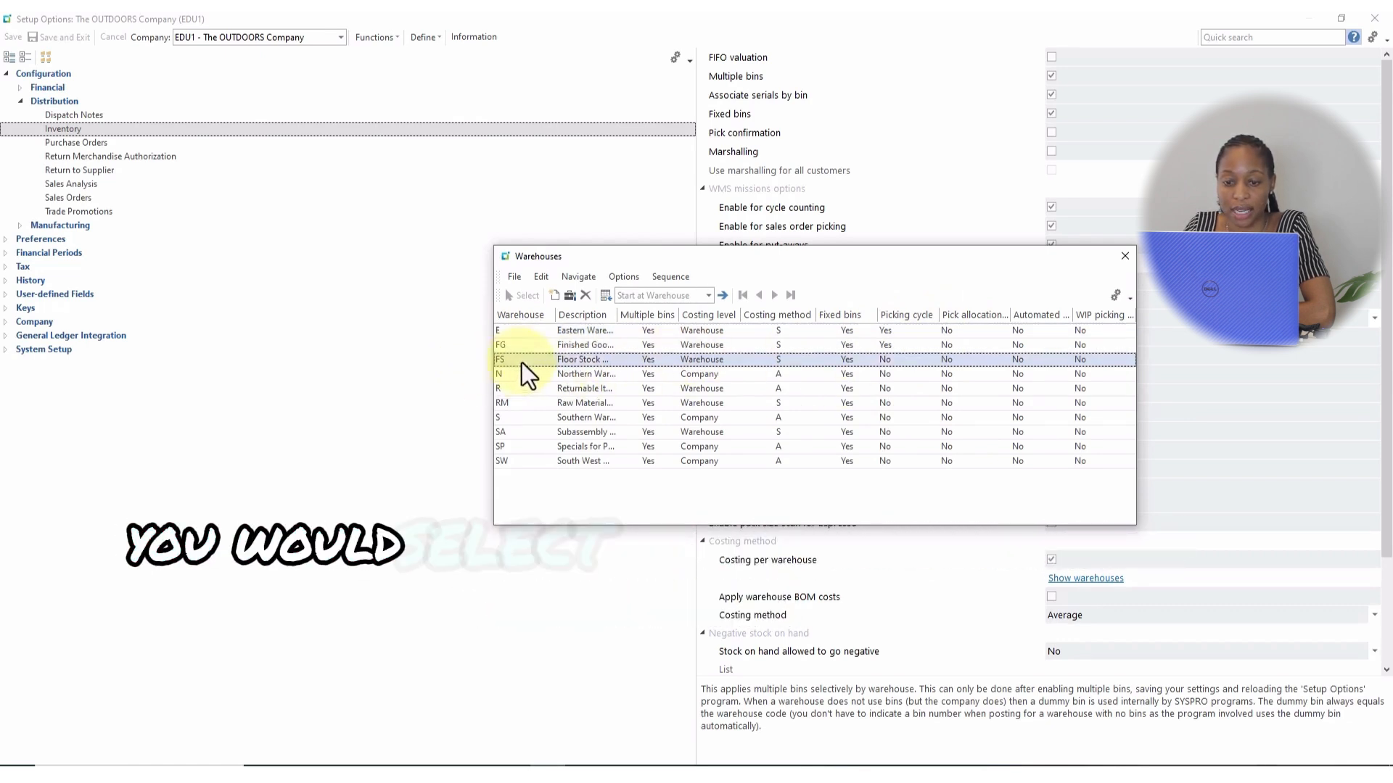
left_click(568, 298)
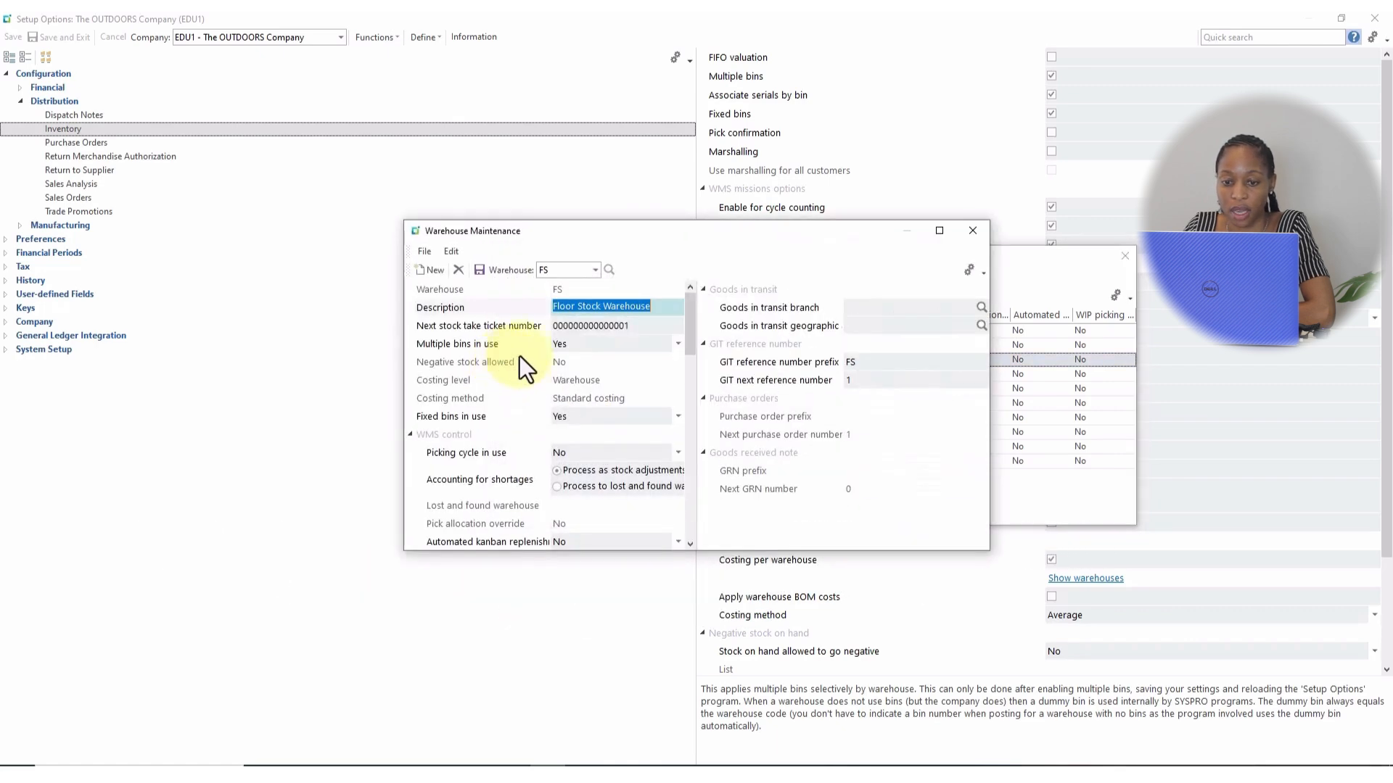
left_click(939, 231)
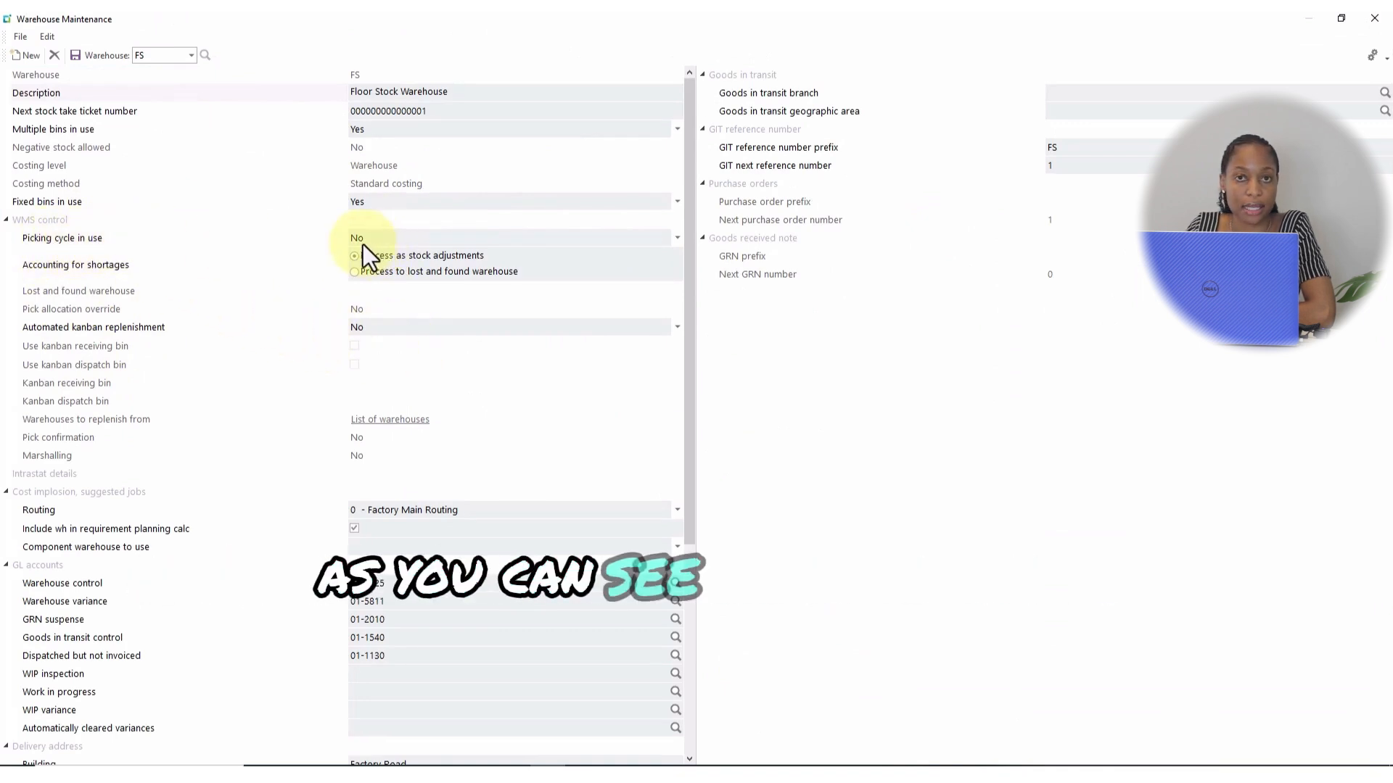
left_click(677, 244)
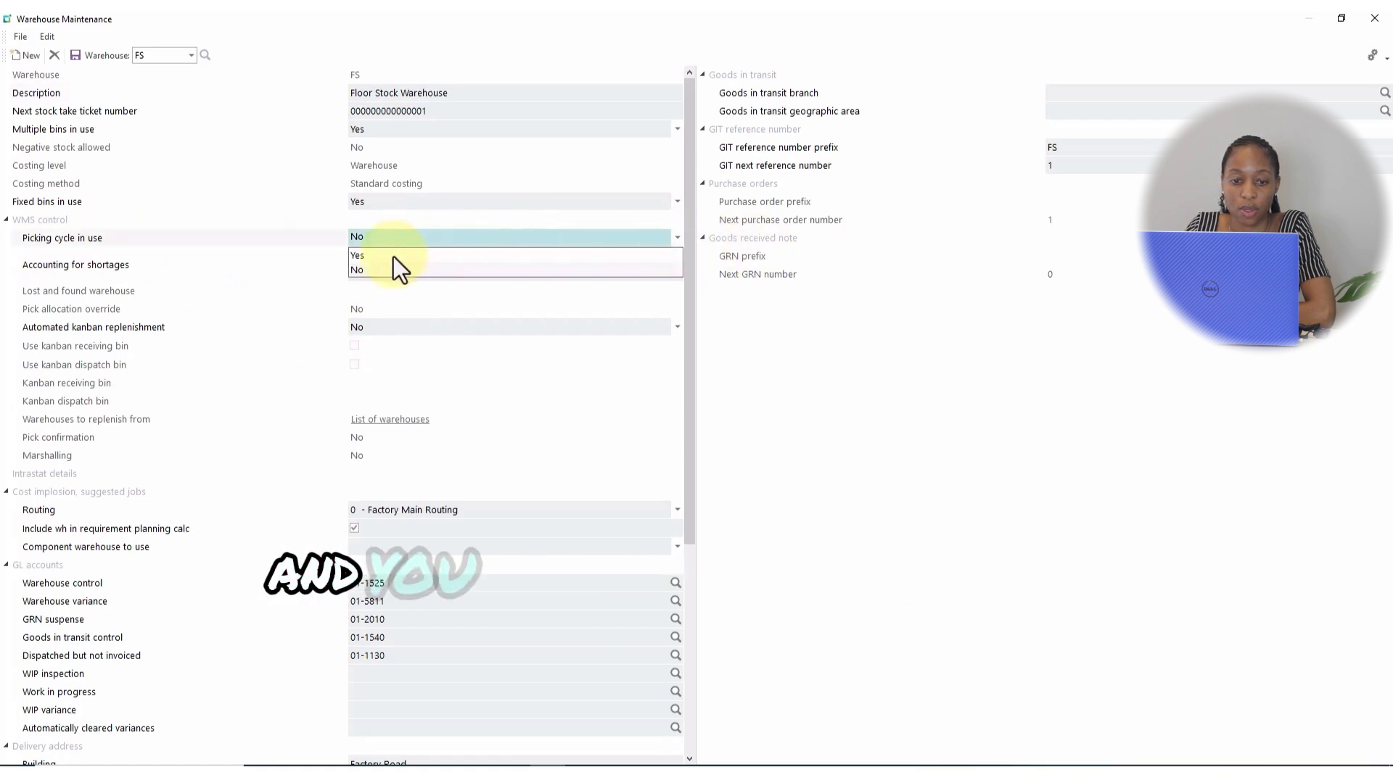
left_click(393, 255)
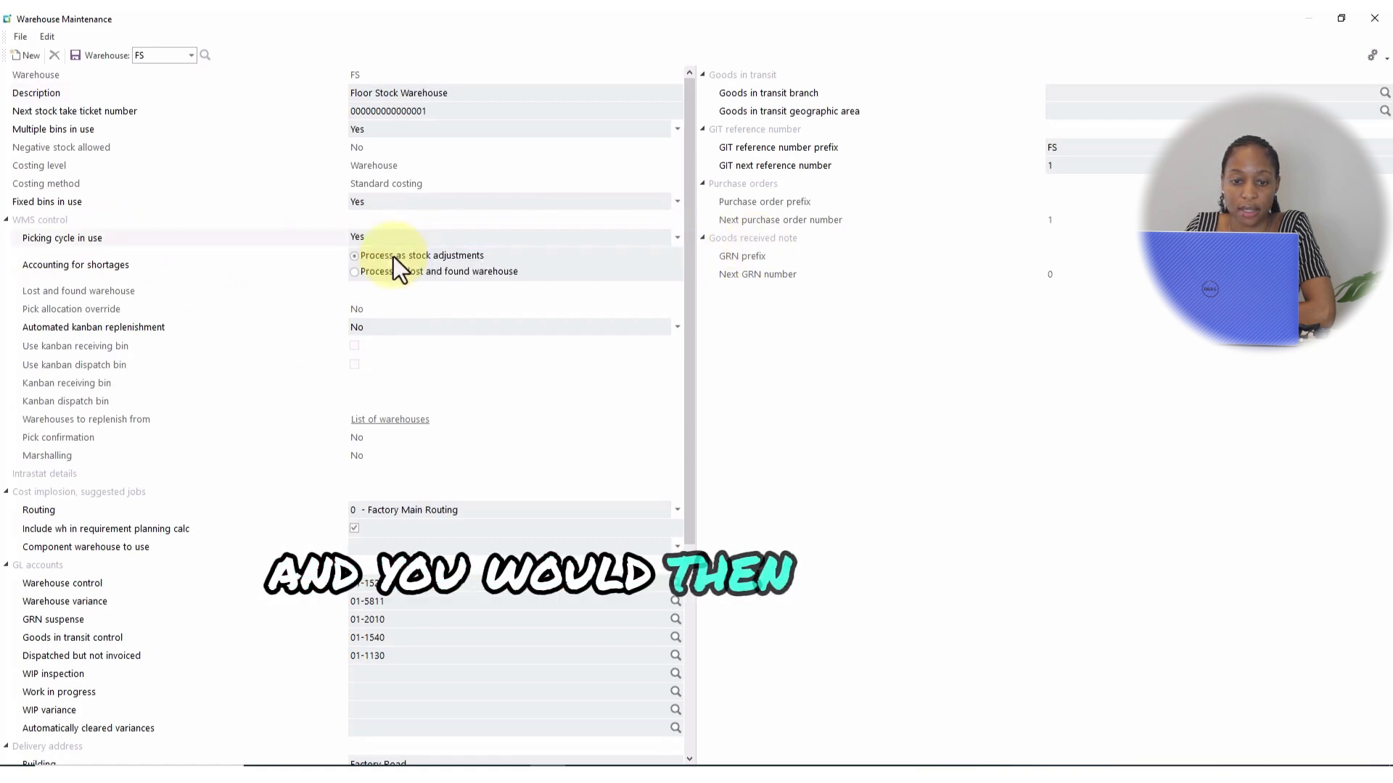
left_click(75, 59)
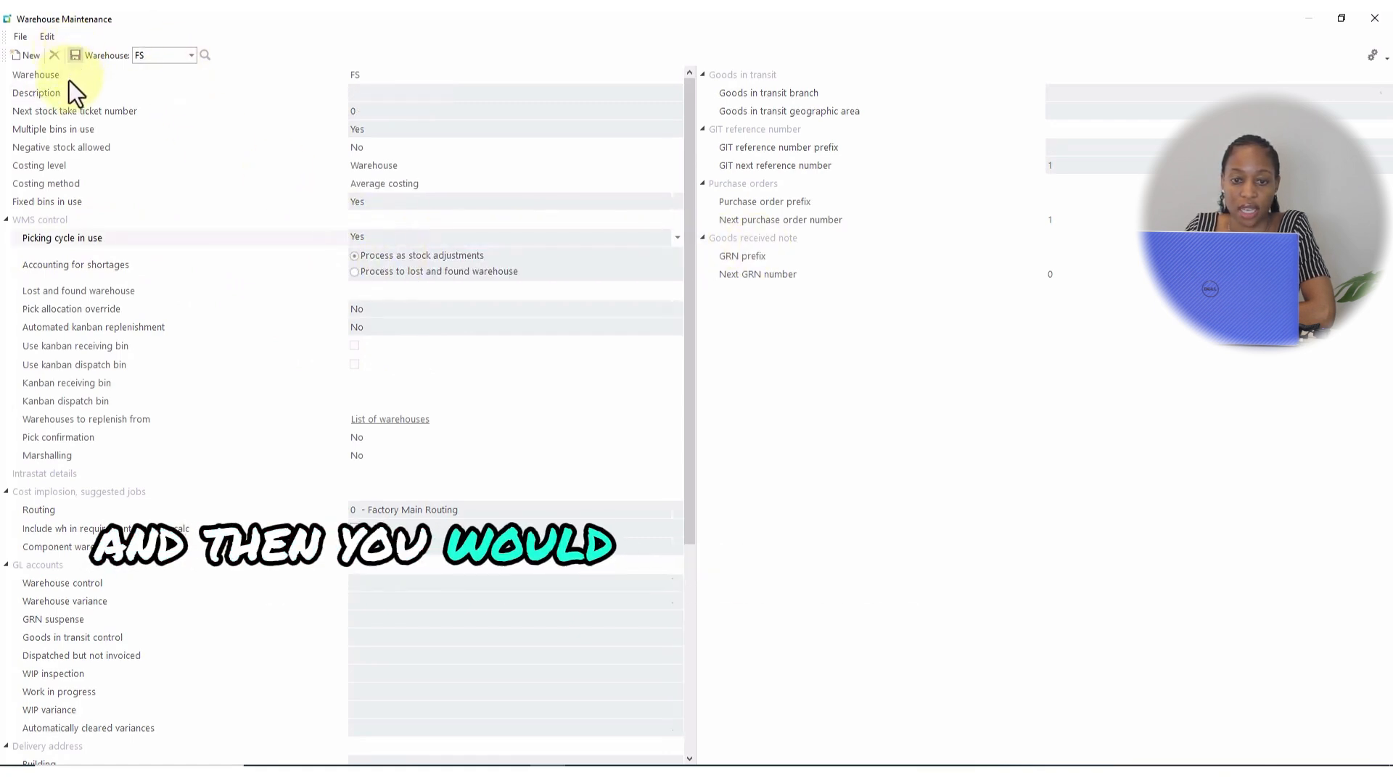
left_click(1374, 20)
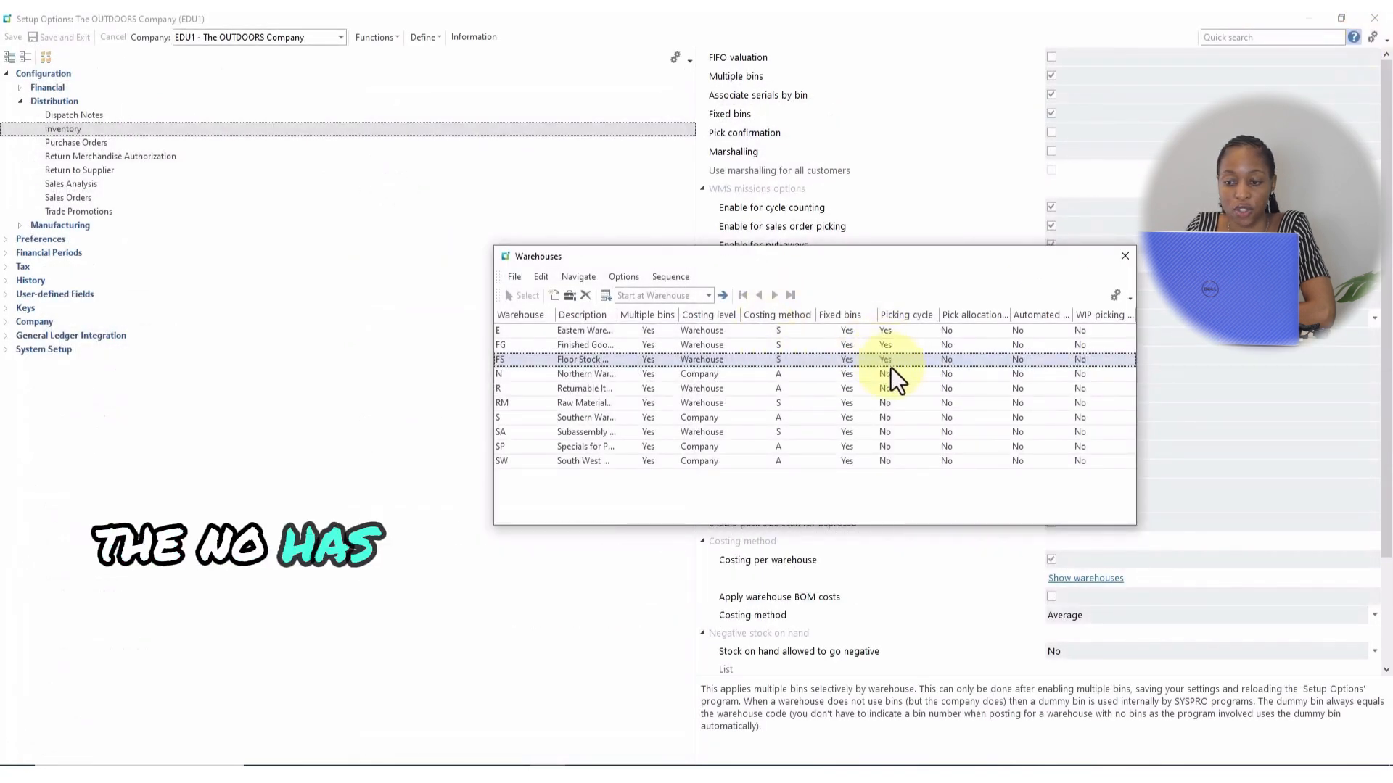
left_click(1125, 257)
Step: Collapse the Configuration options and open the Distribution - Sales Management key settings
left_click(21, 102)
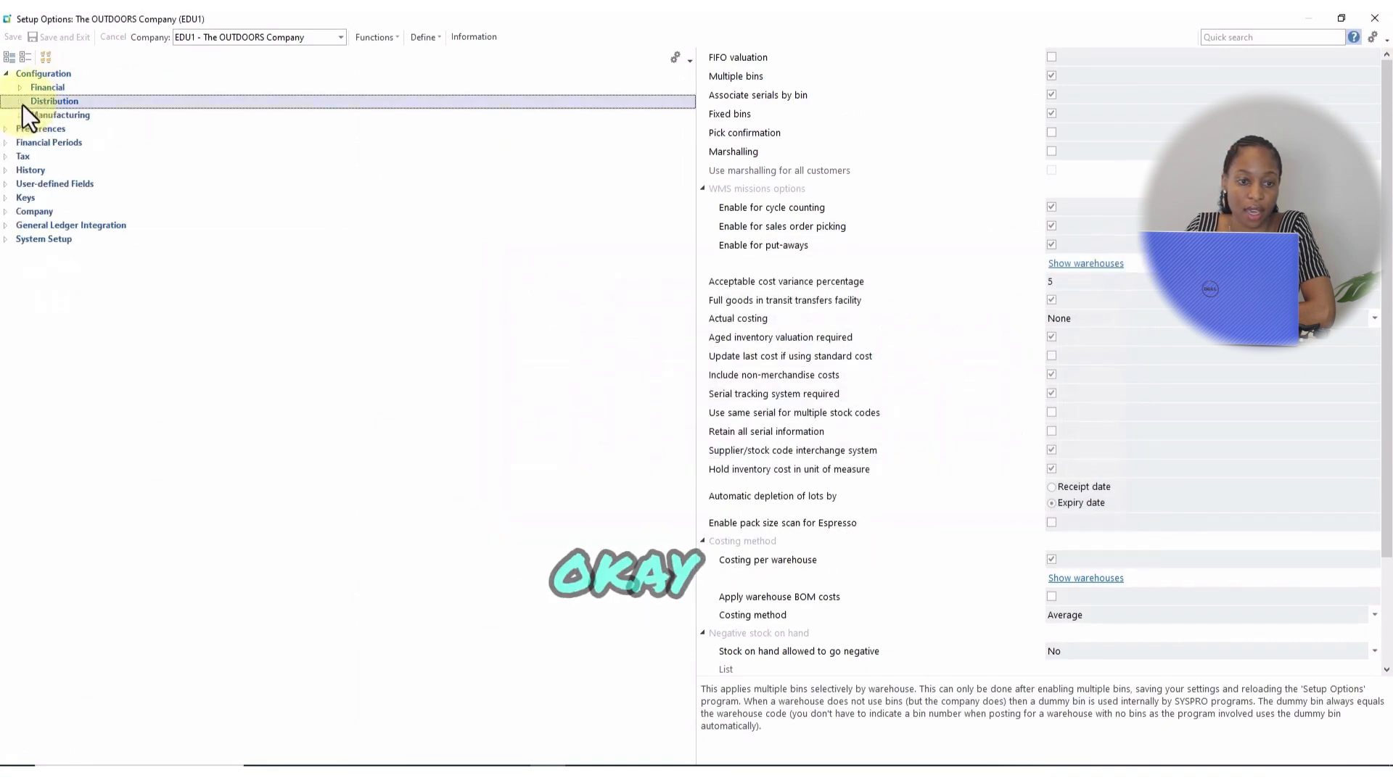
left_click(12, 76)
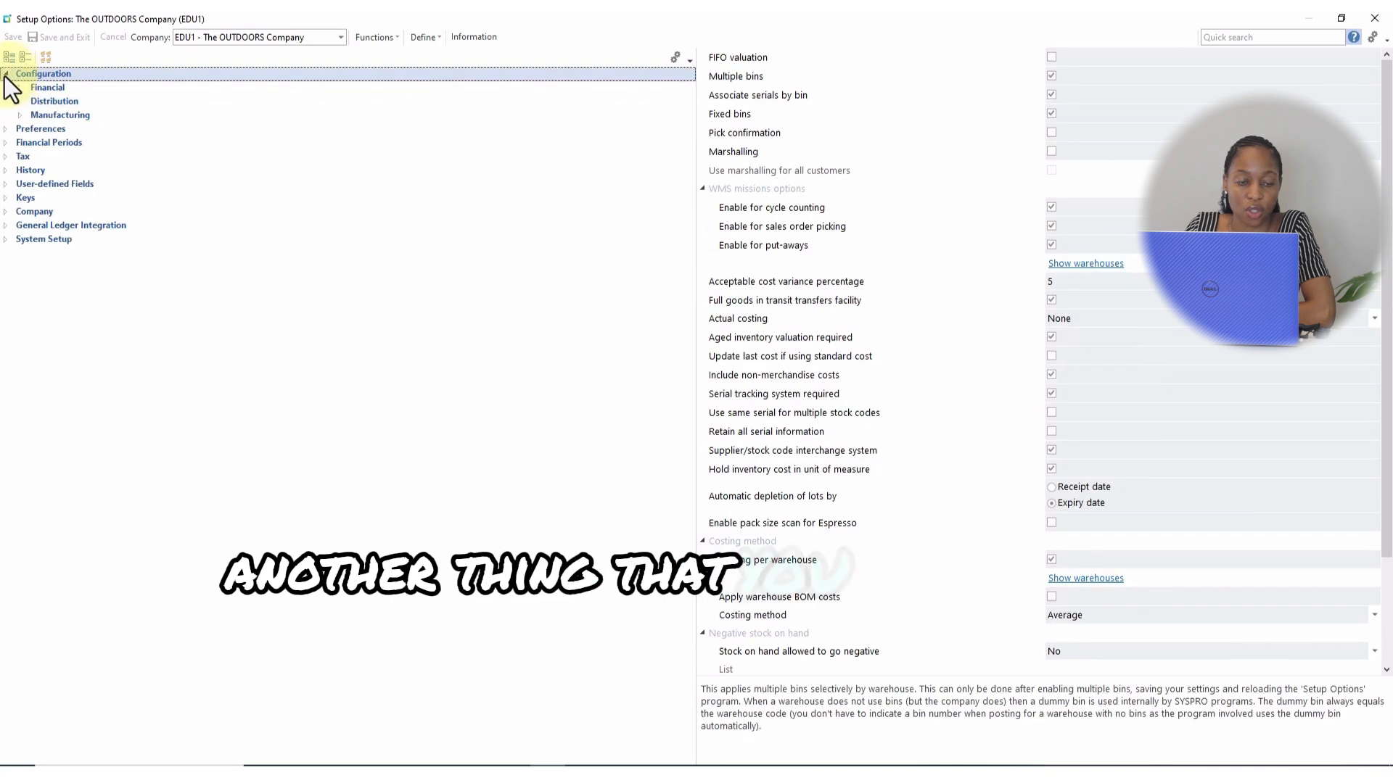
left_click(4, 75)
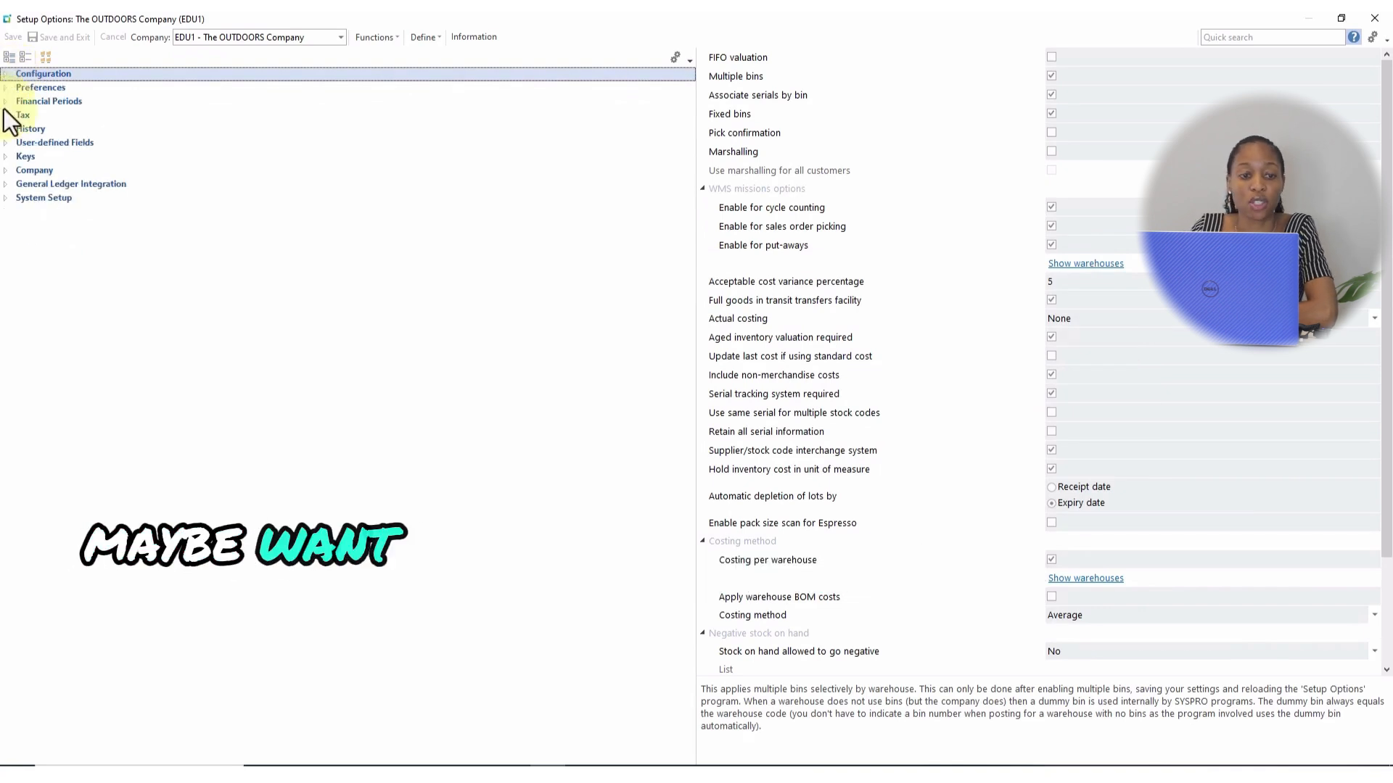
double_click(11, 157)
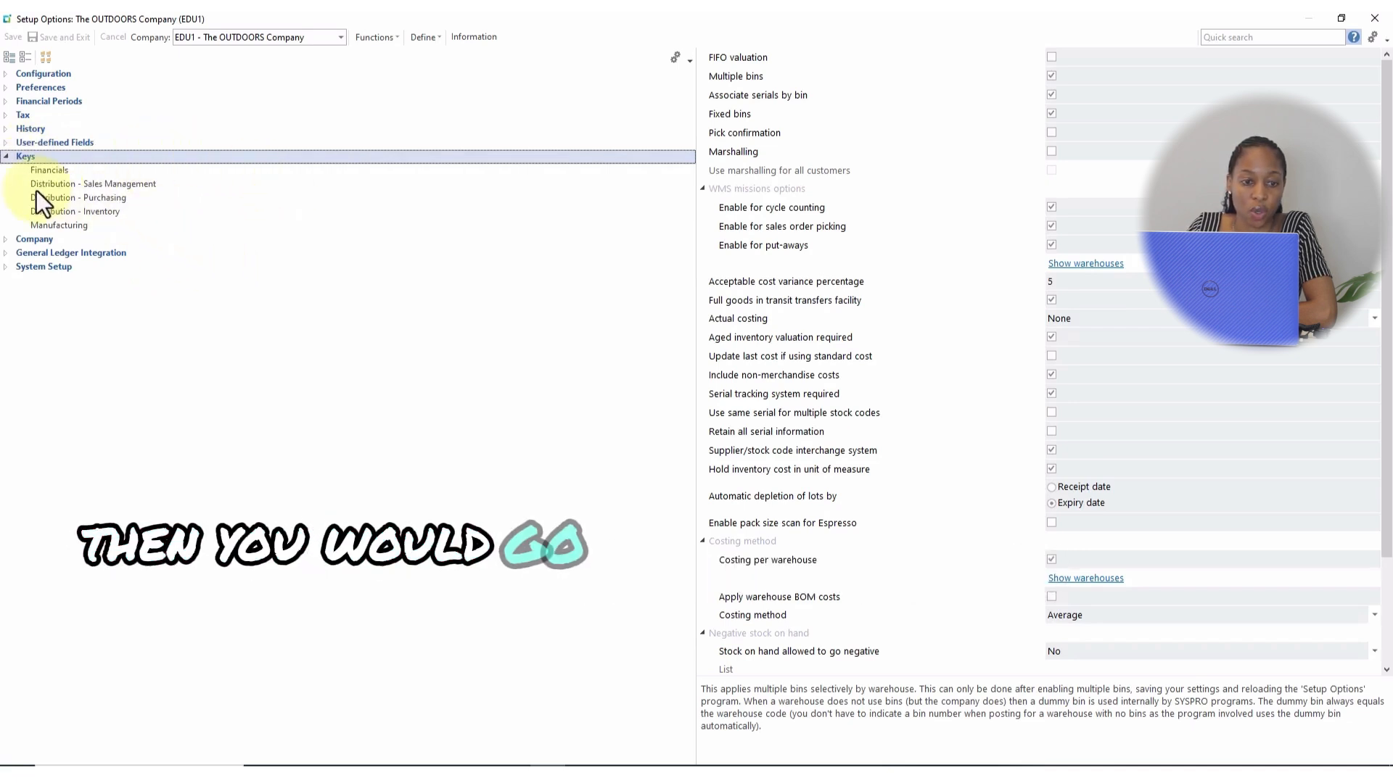
left_click(124, 185)
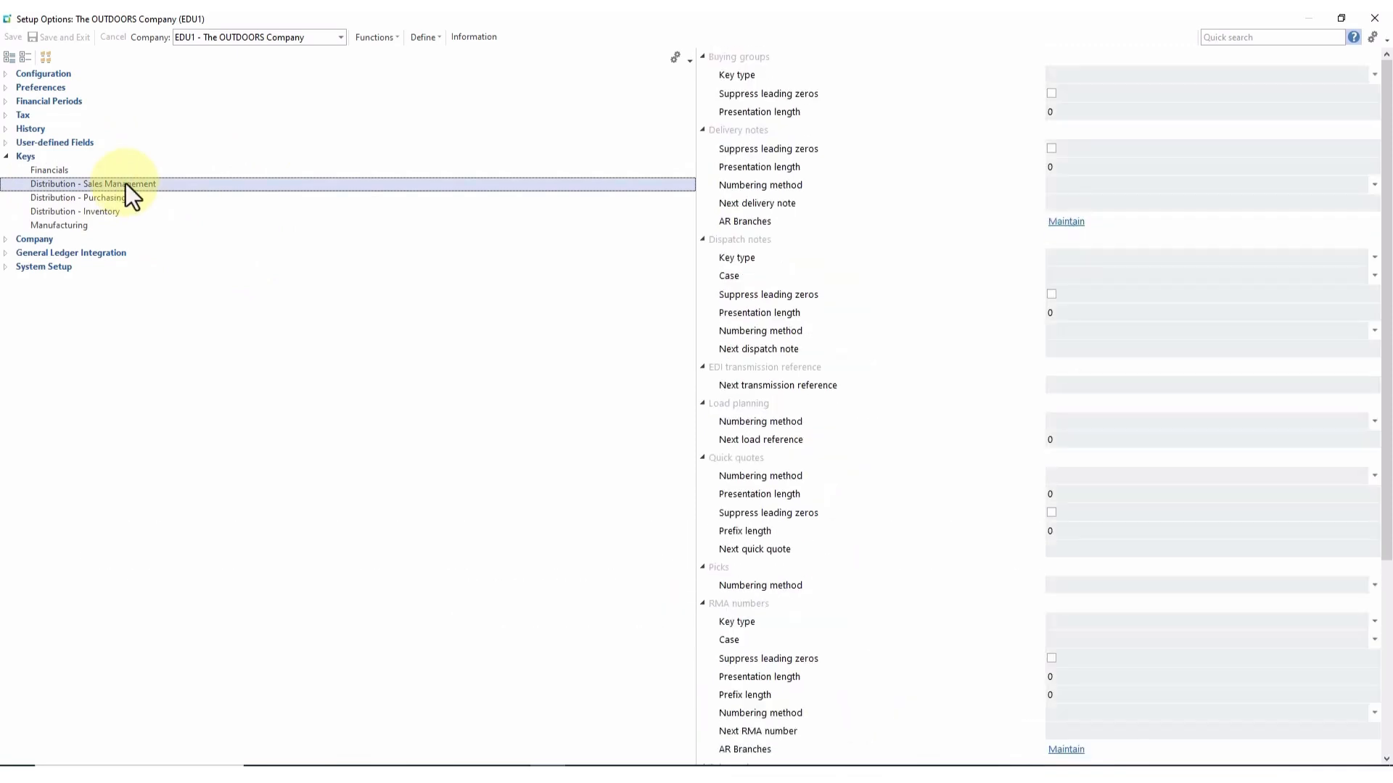
Step: Set the numbering method for picks to Sales order + 99999
left_click(718, 584)
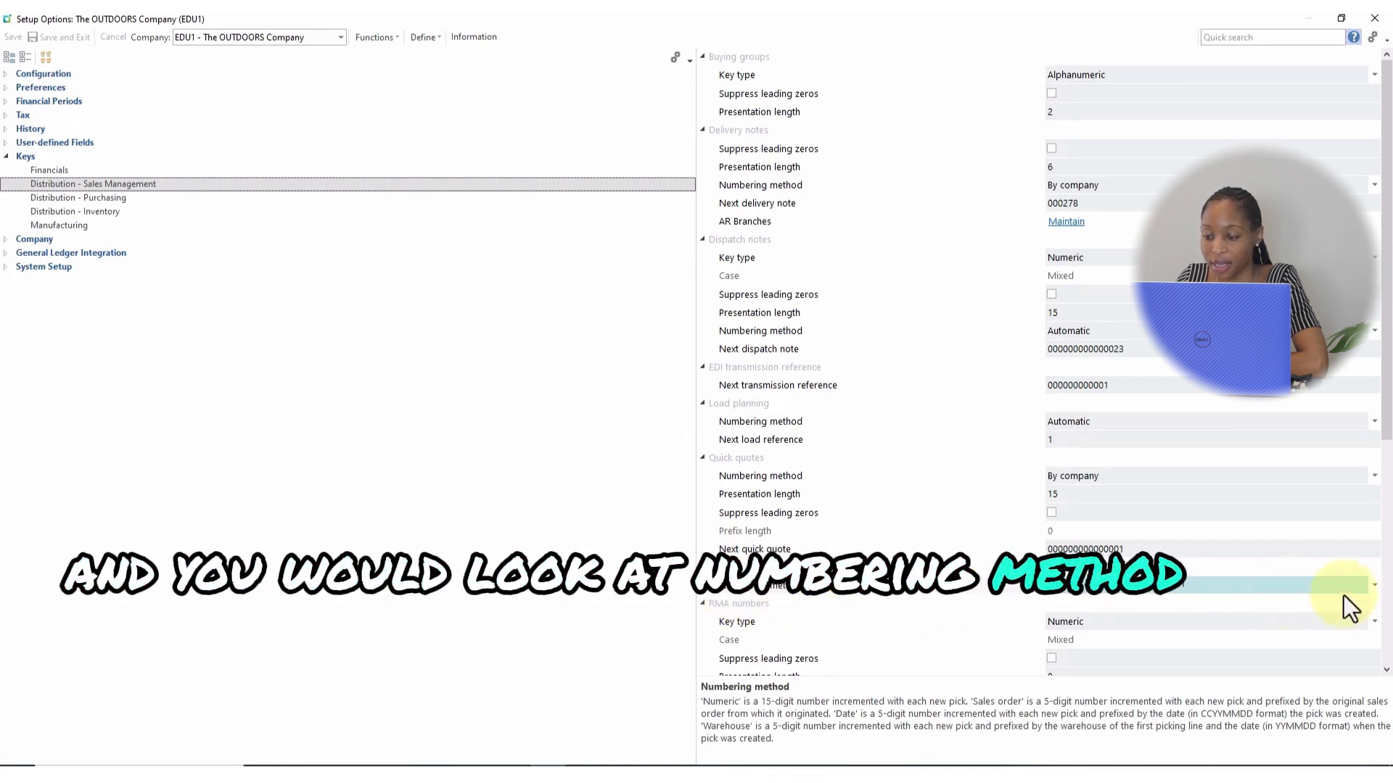
left_click(1373, 588)
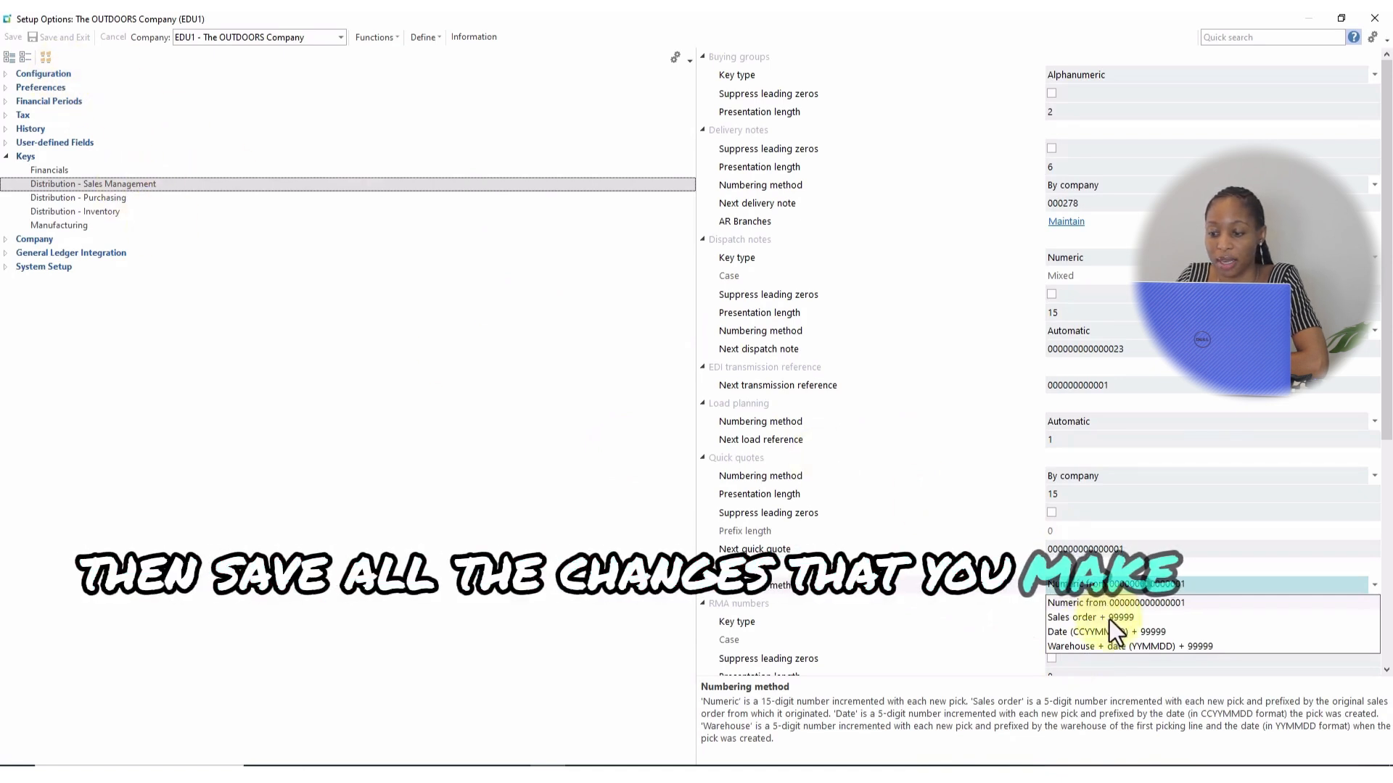
left_click(1062, 618)
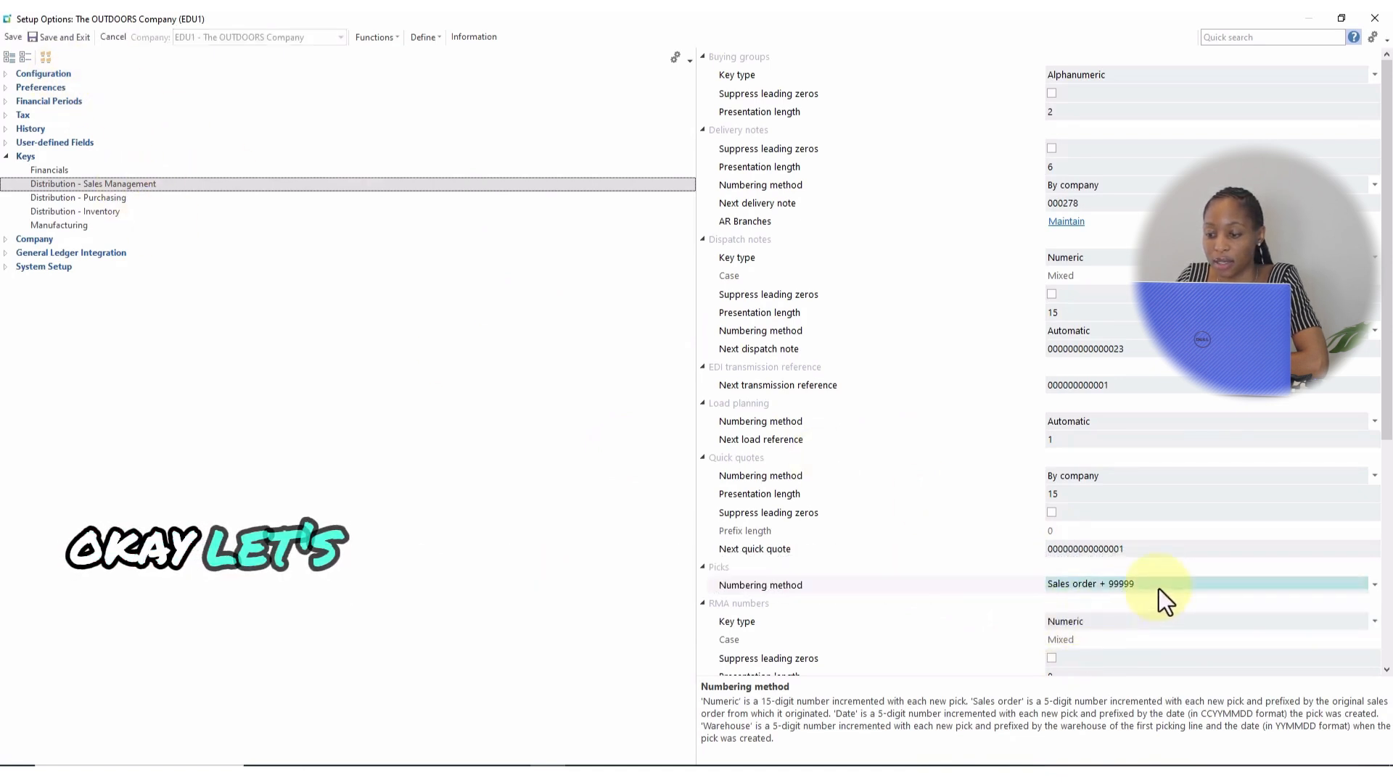
left_click(1373, 585)
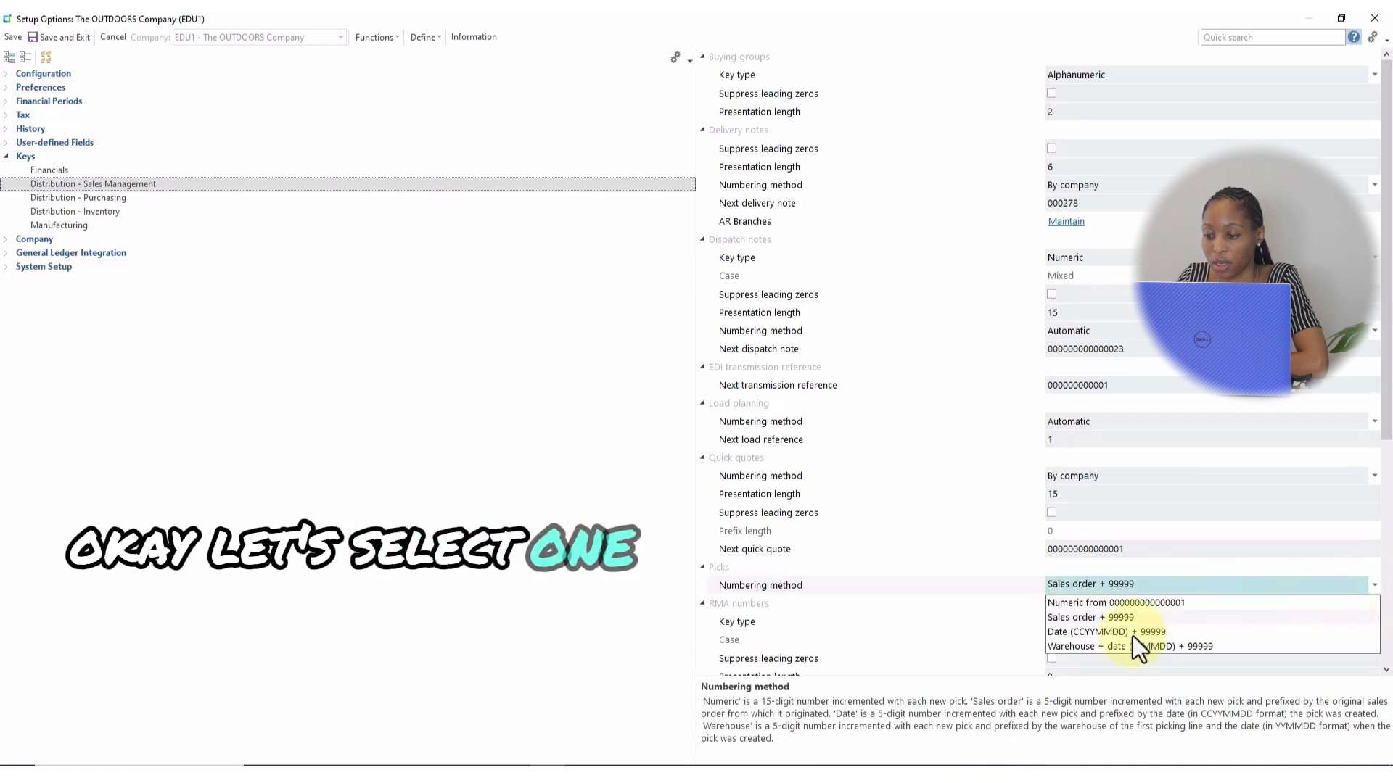
left_click(1107, 603)
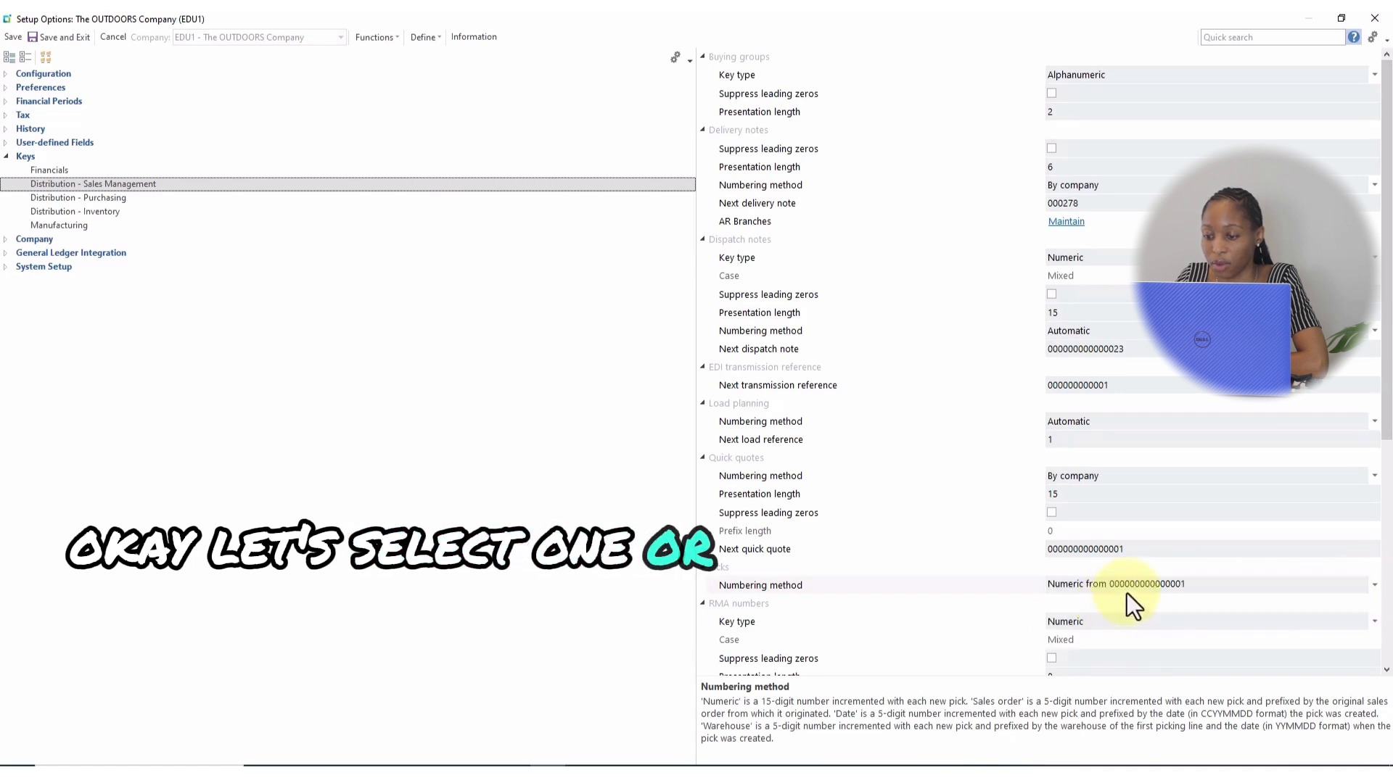
left_click(61, 37)
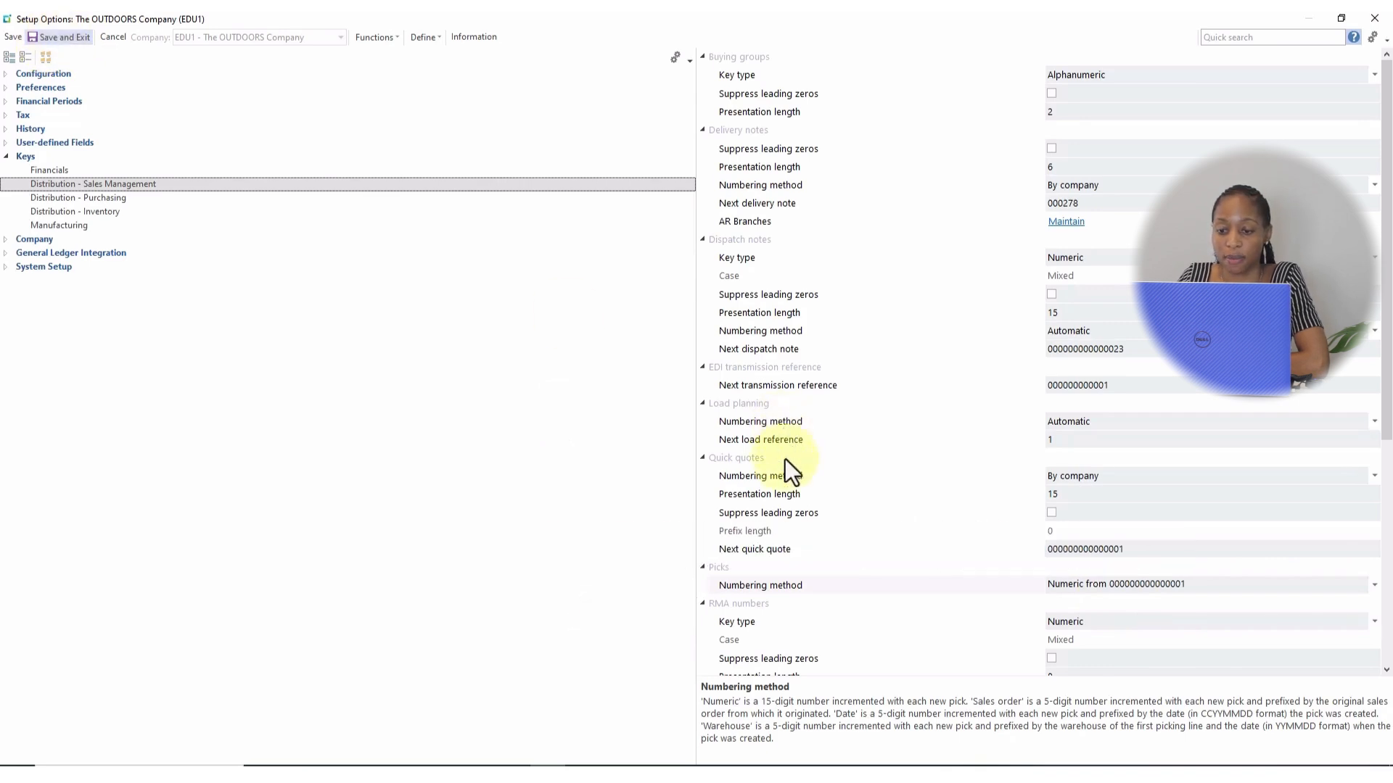
left_click(786, 397)
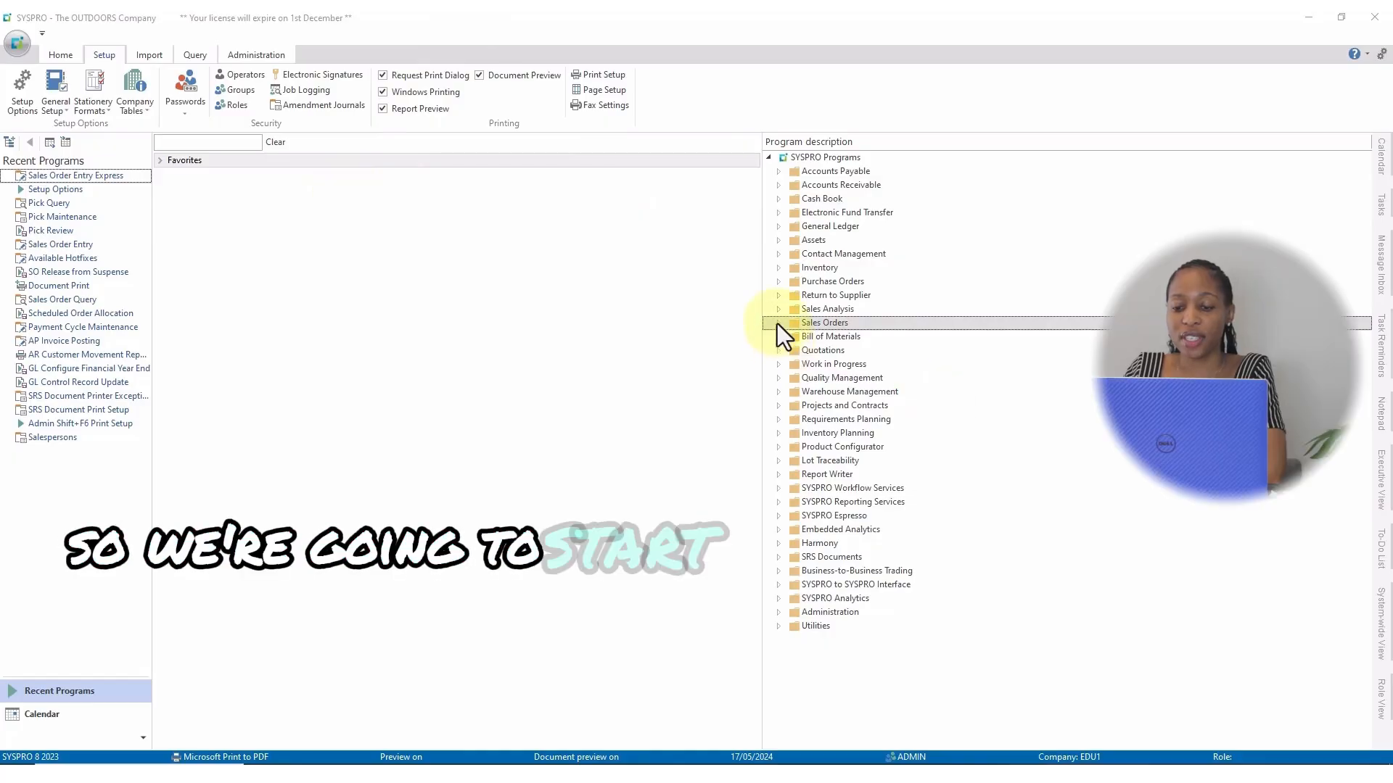
Step: Open the Sales Order Entry program from the Sales Order Processing programs
left_click(778, 324)
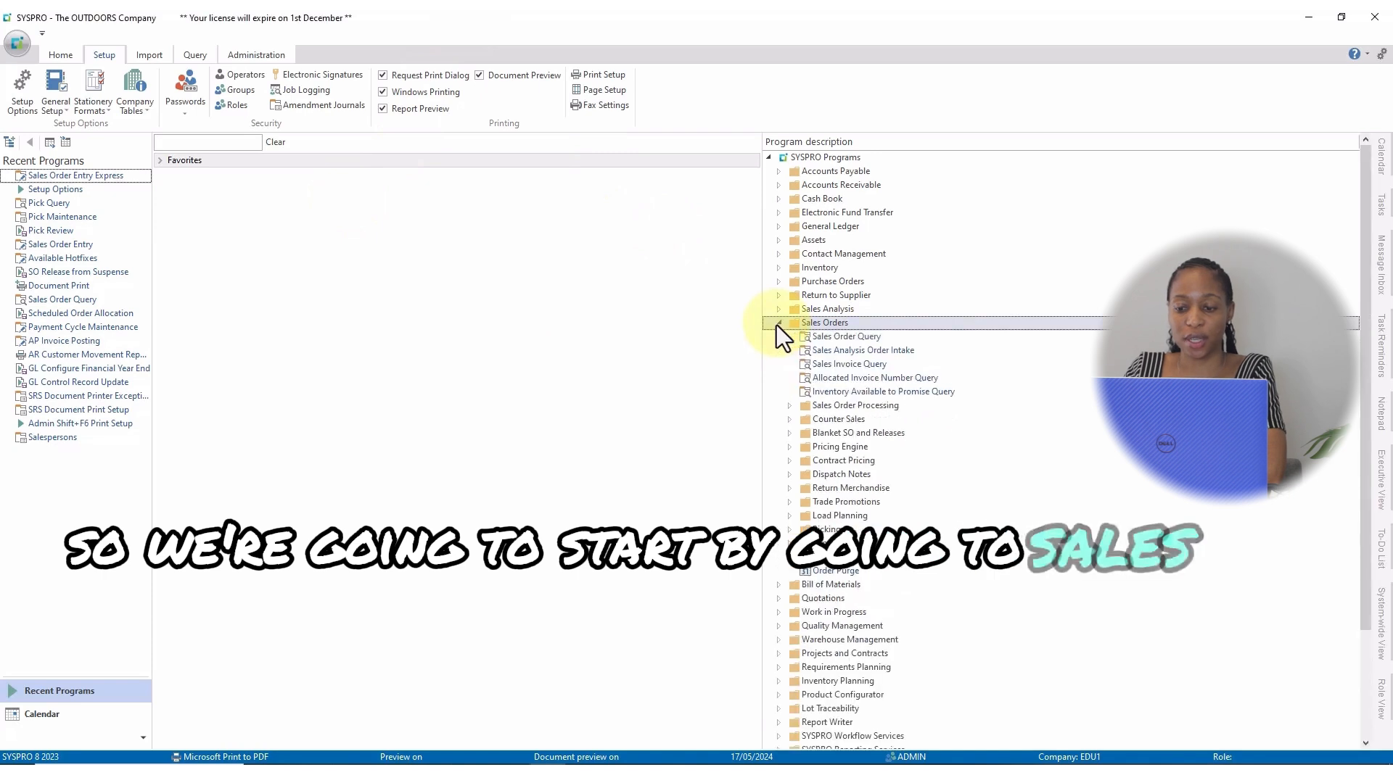
left_click(790, 405)
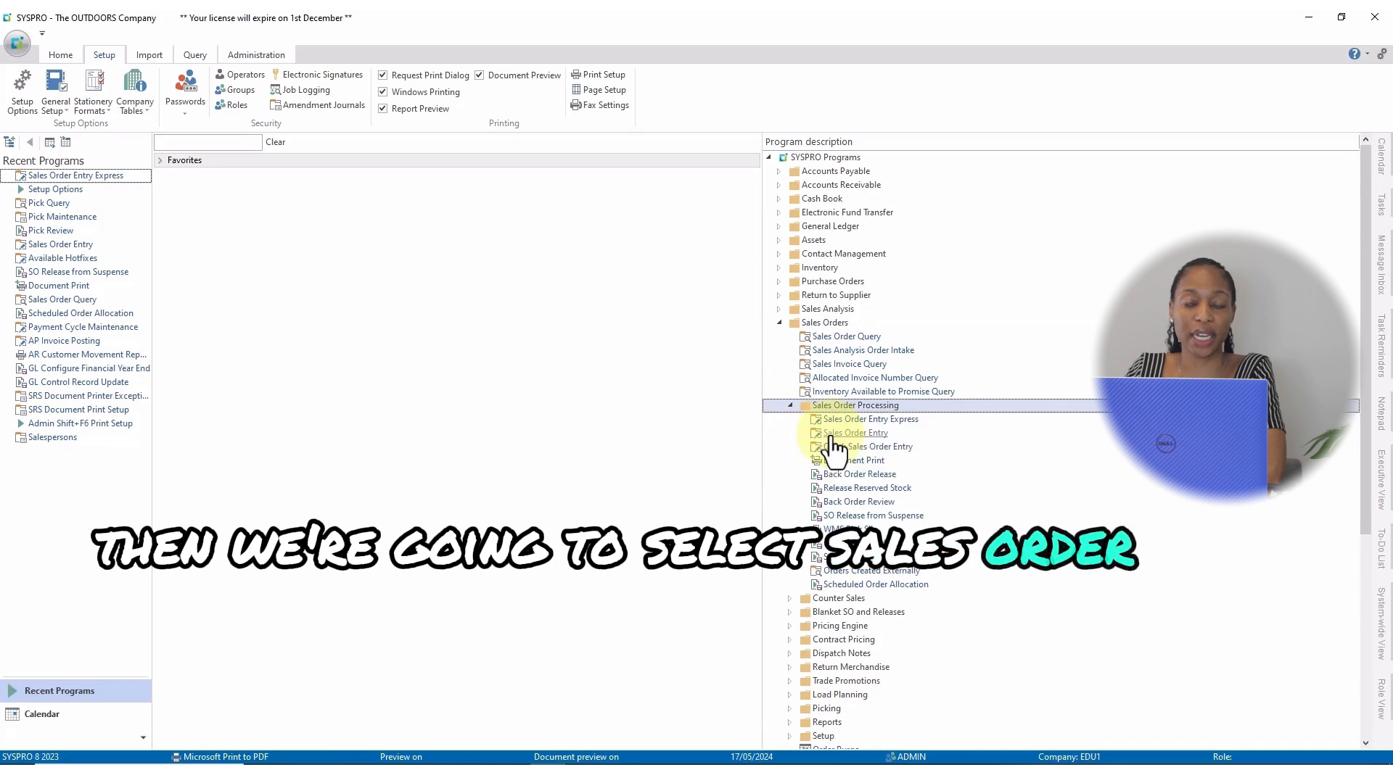
double_click(831, 435)
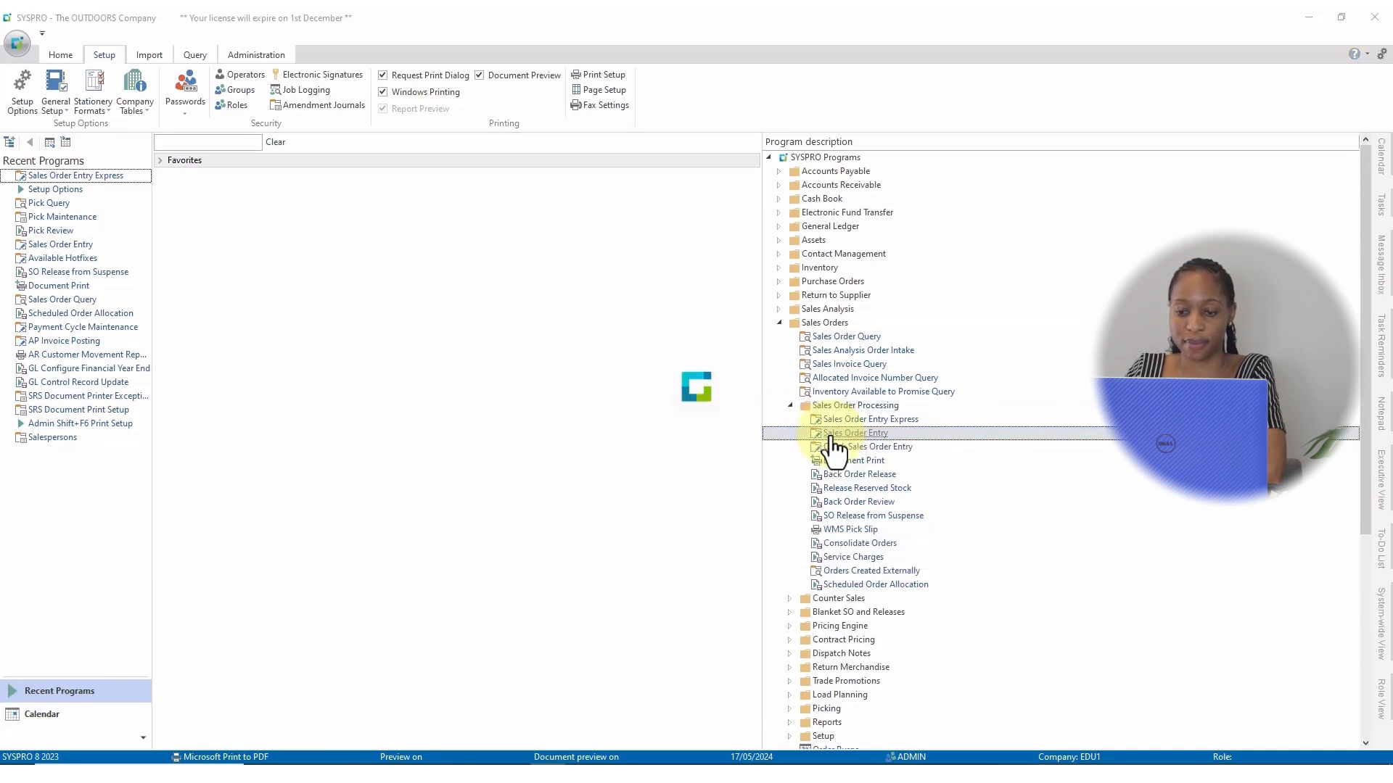
left_click(1072, 165)
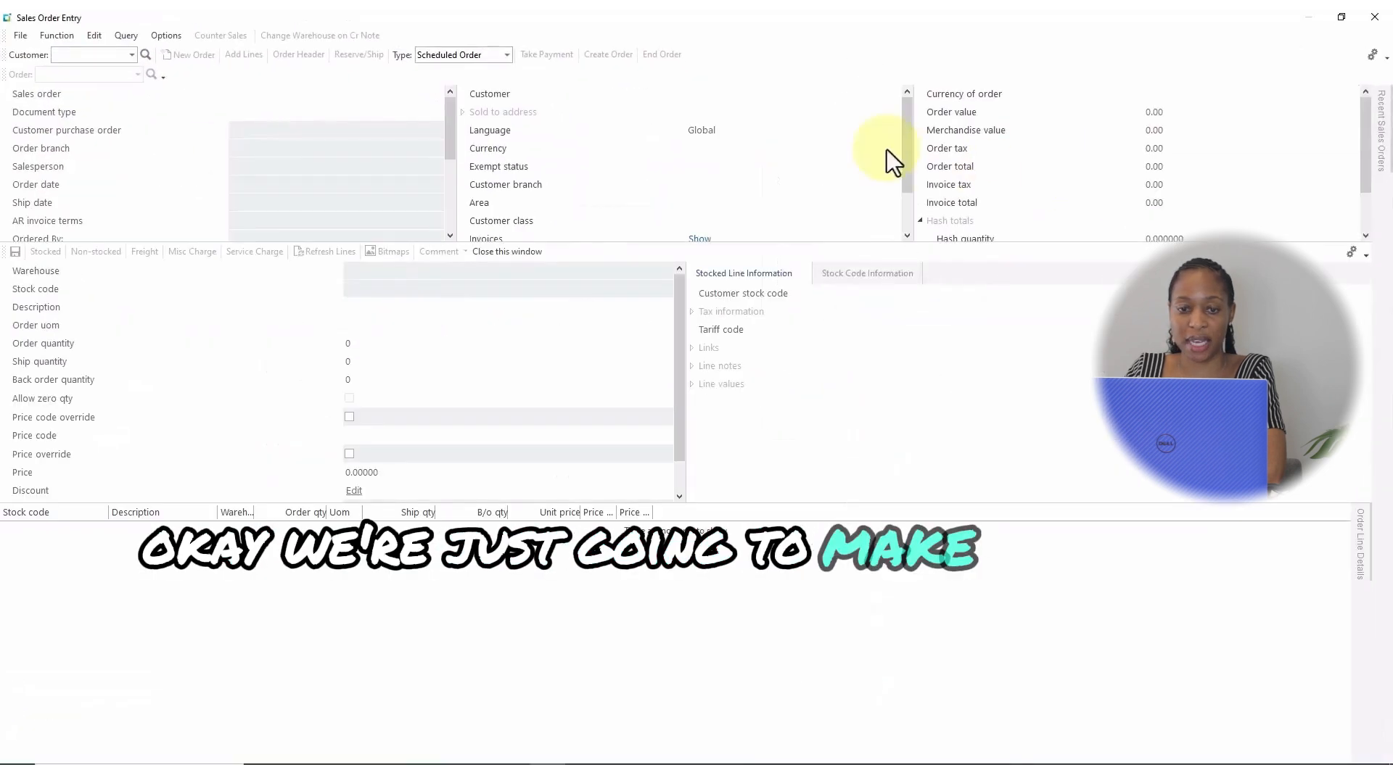
Step: Set the sales order type to Order and enter the customer code and the customer purchase order number
left_click(502, 58)
left_click(431, 67)
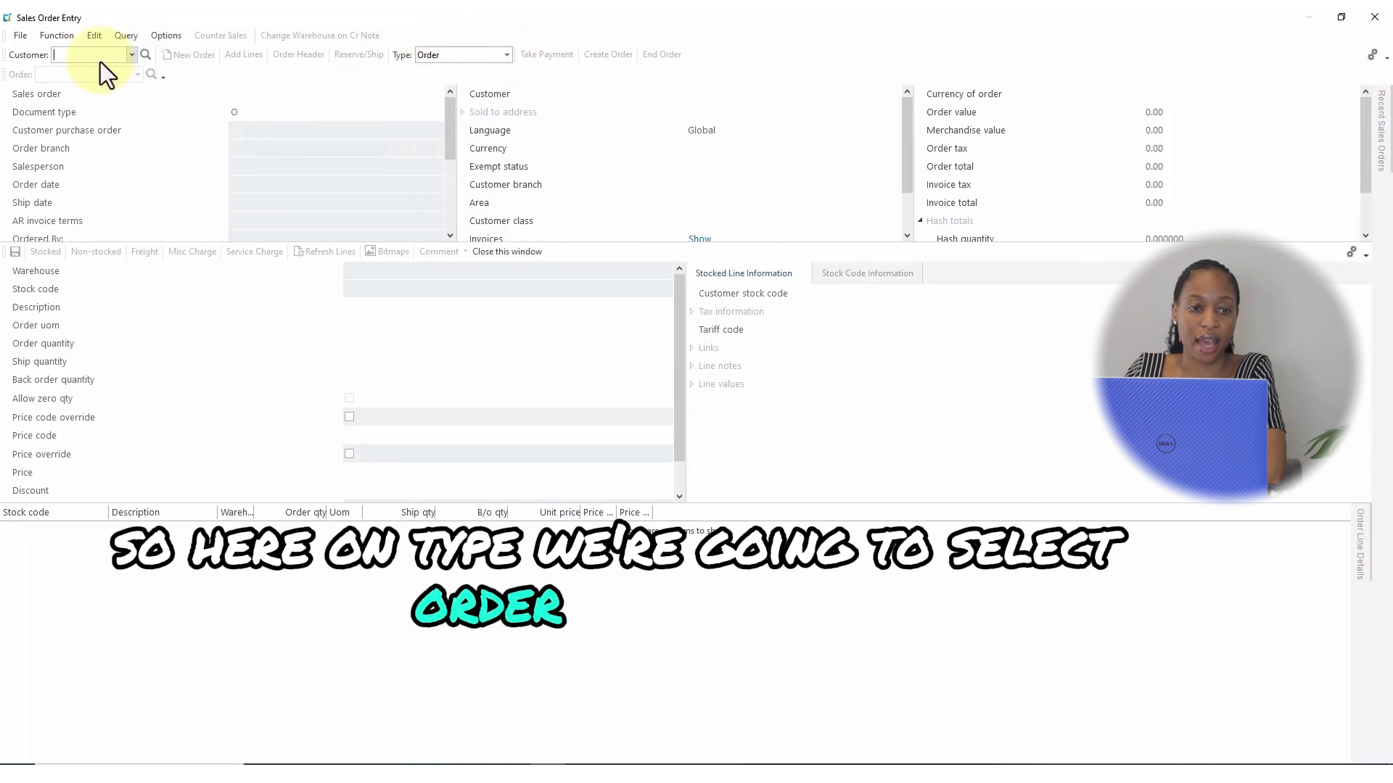
type("2")
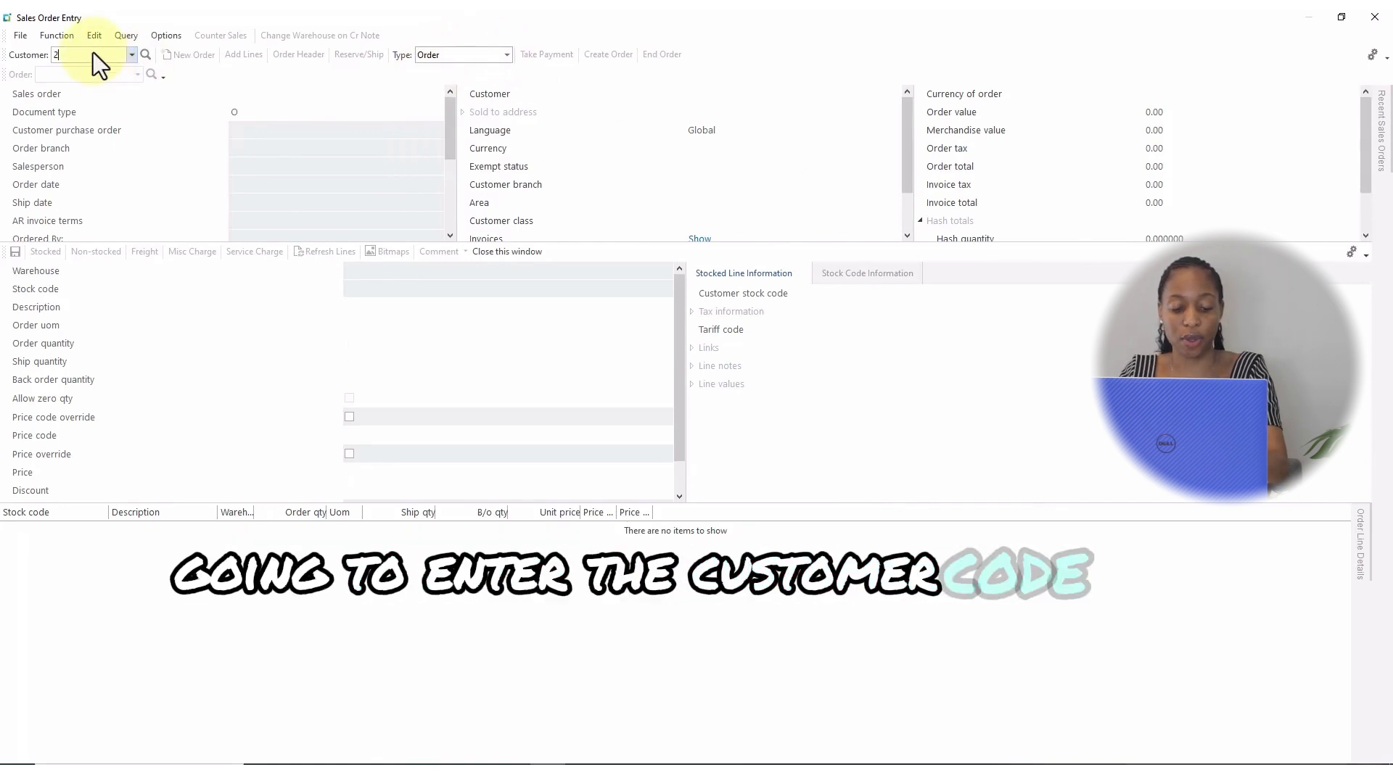
key("Tab")
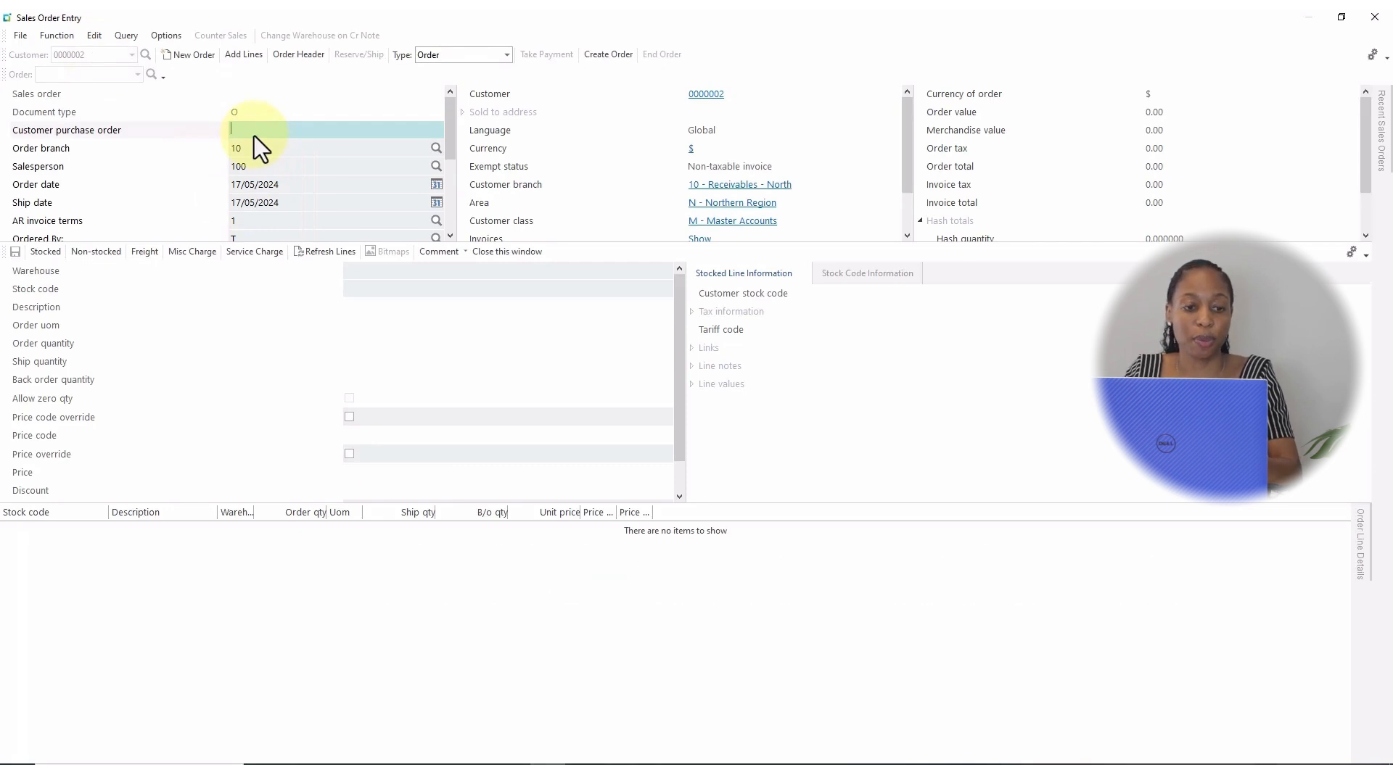
type("123E")
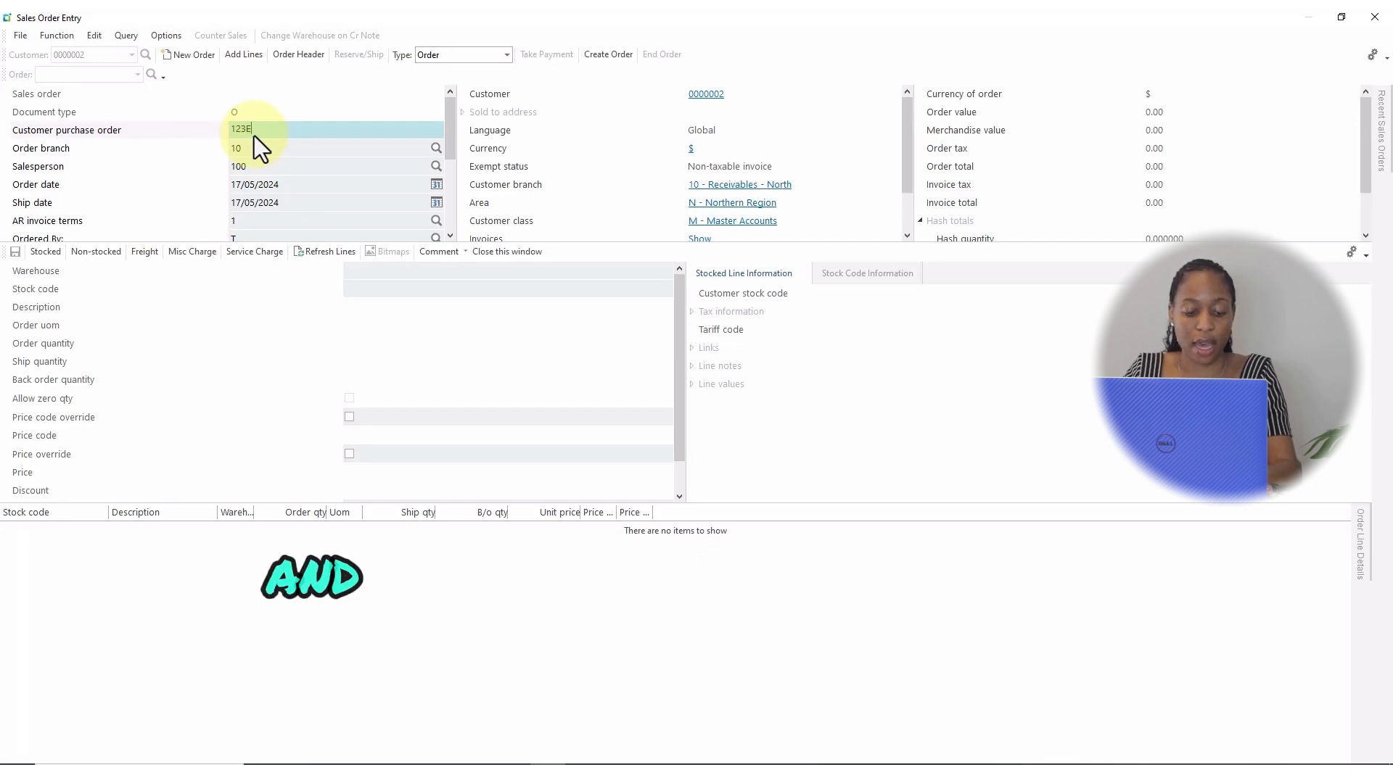
key("Tab")
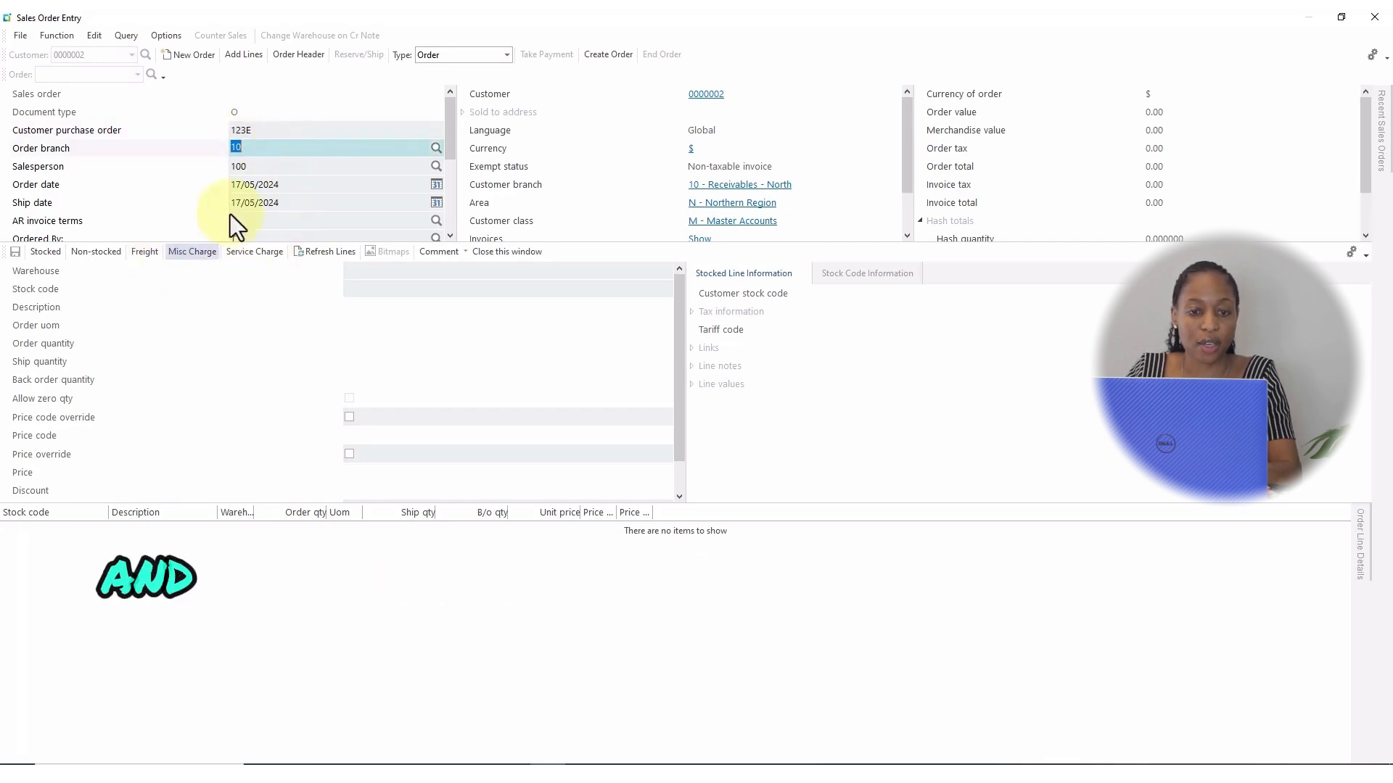
Step: Add a stocked line for stock code A102 from warehouse E with an order quantity of 1, save it and refresh the lines
left_click(244, 55)
left_click(361, 288)
type("A")
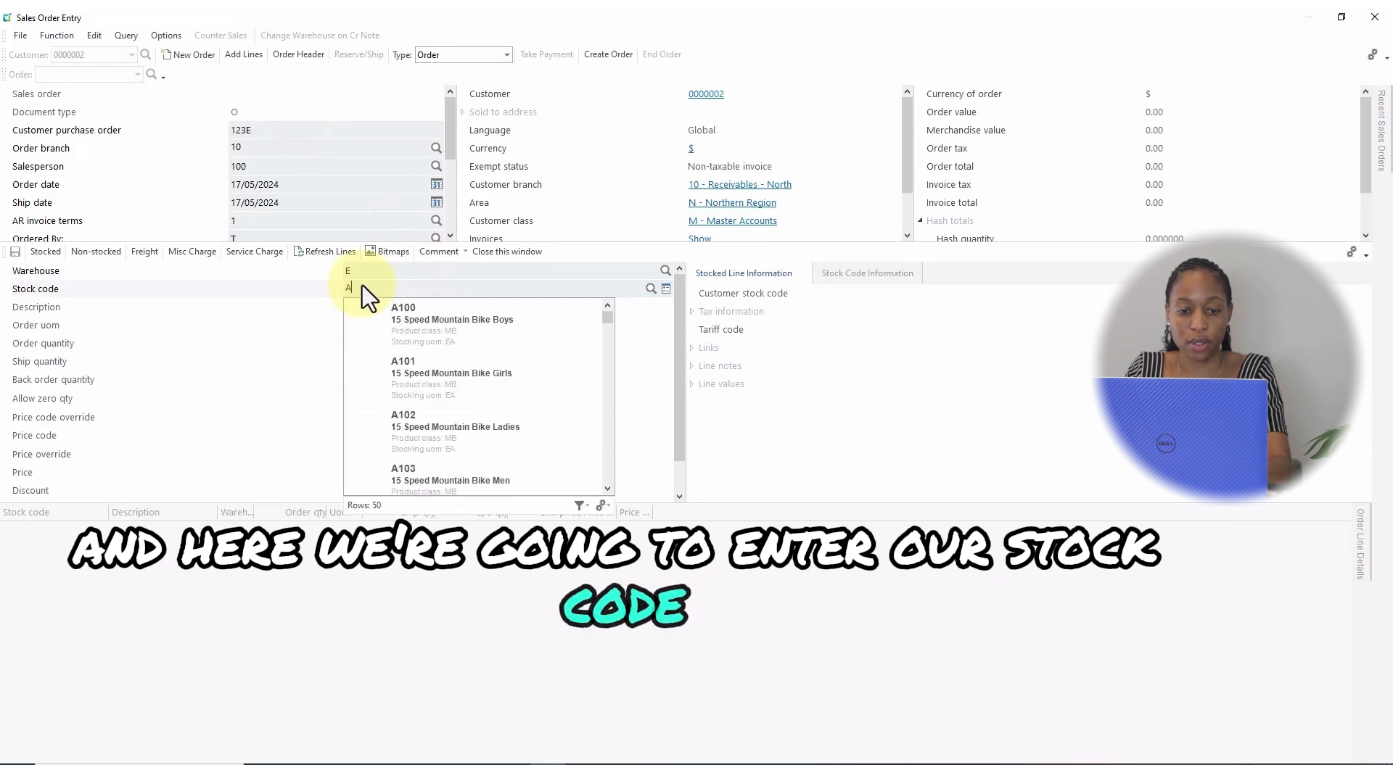
type("10")
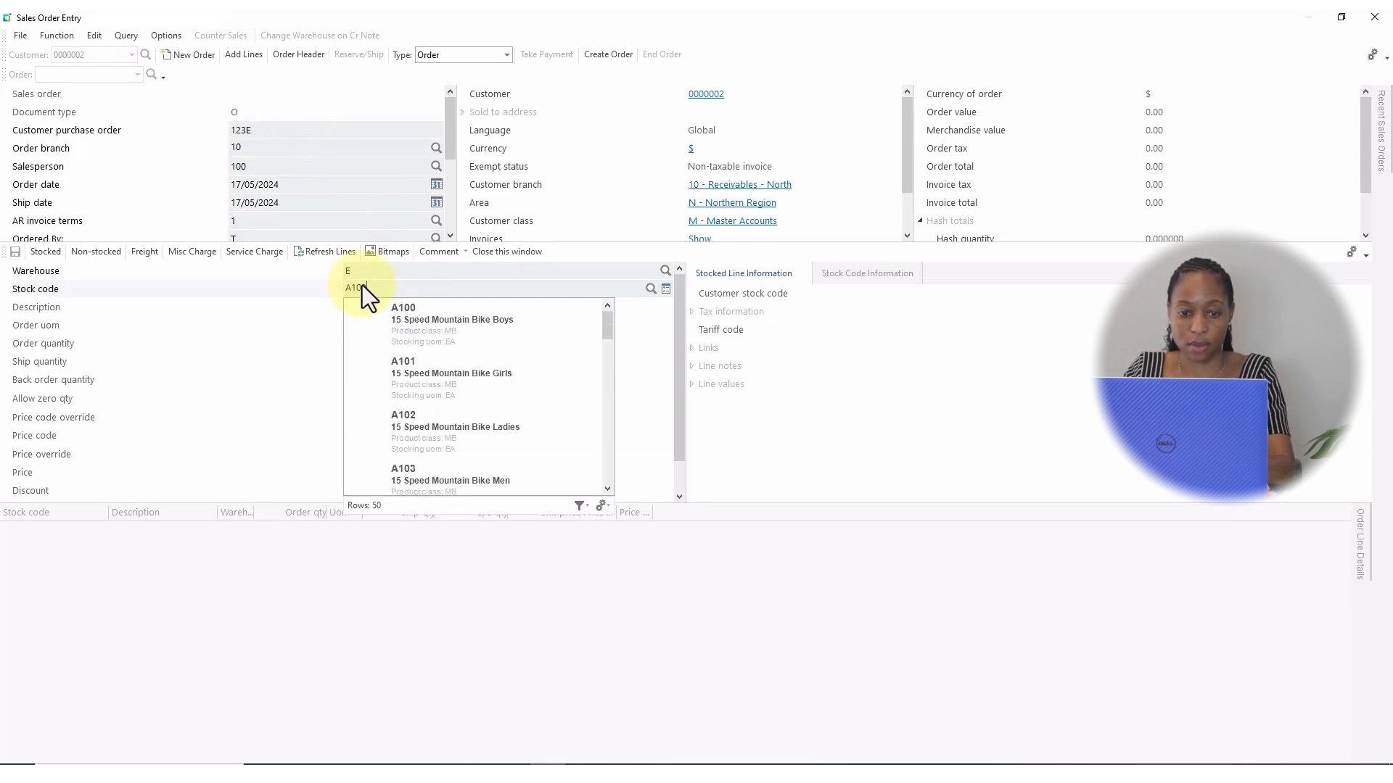
type("2")
key("Tab")
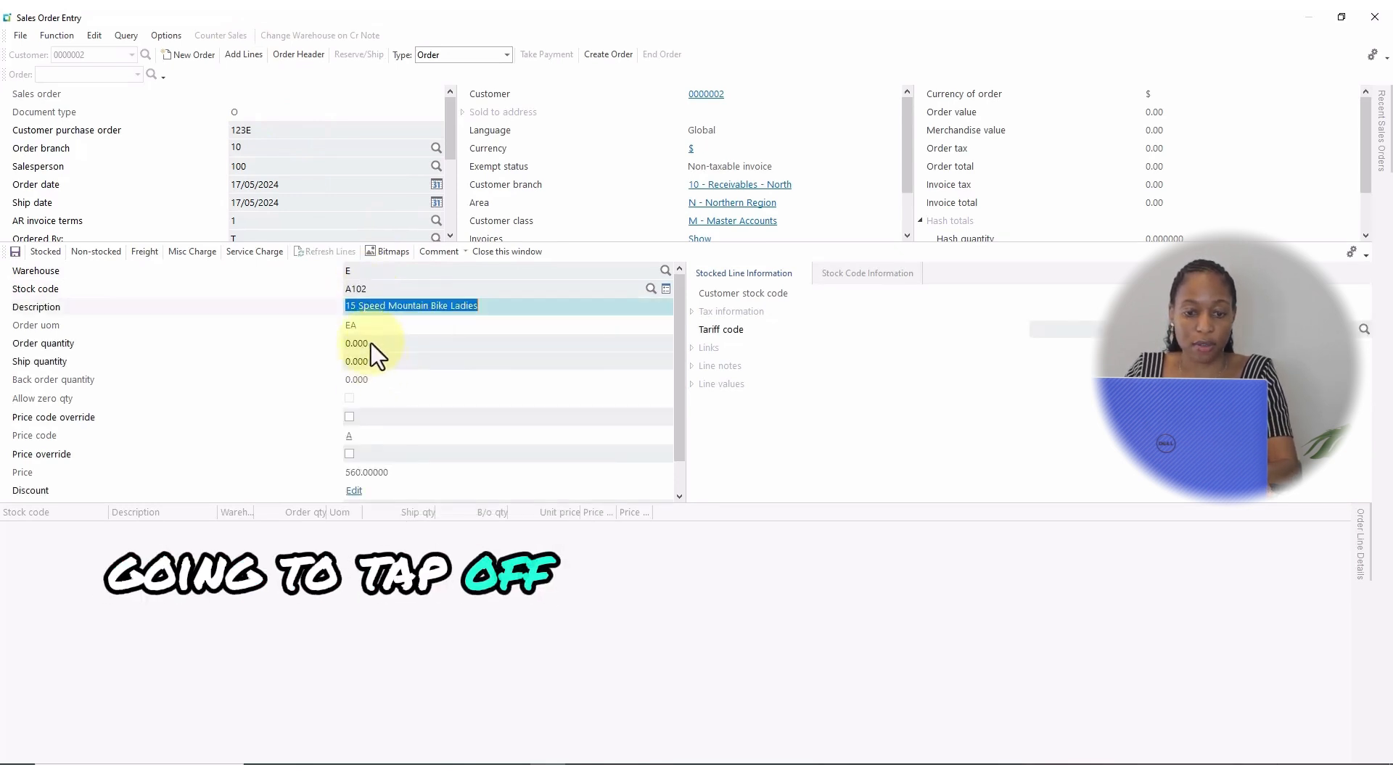
key("Tab")
type("1")
key("Tab")
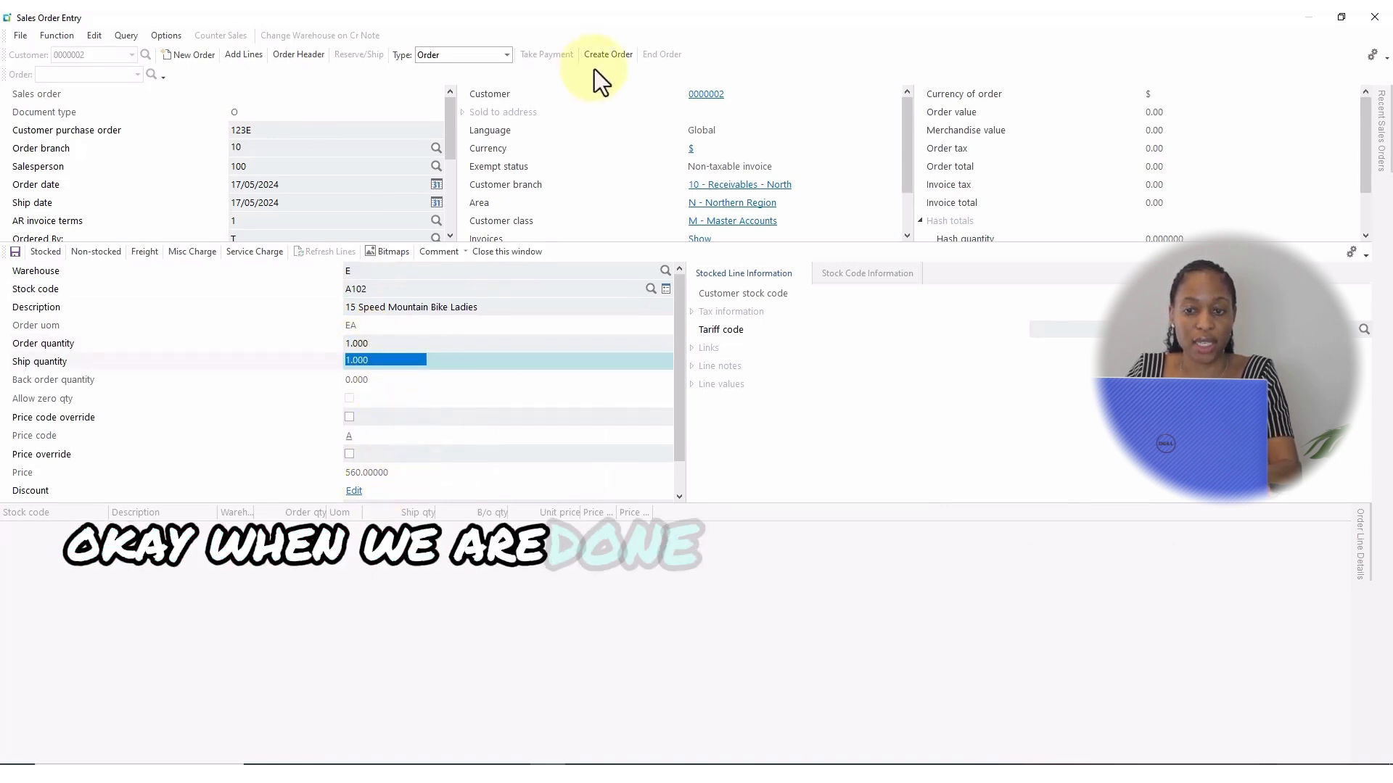
left_click(13, 254)
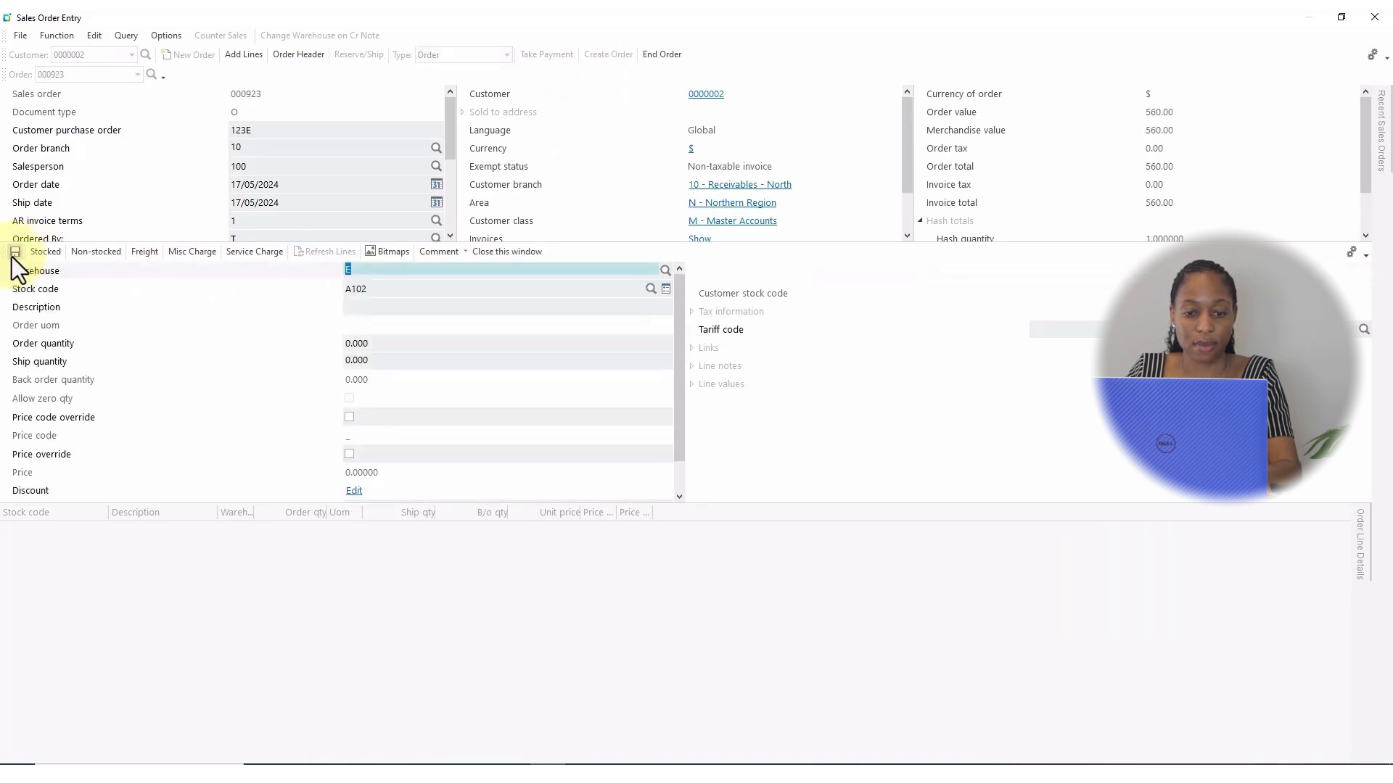
left_click(334, 251)
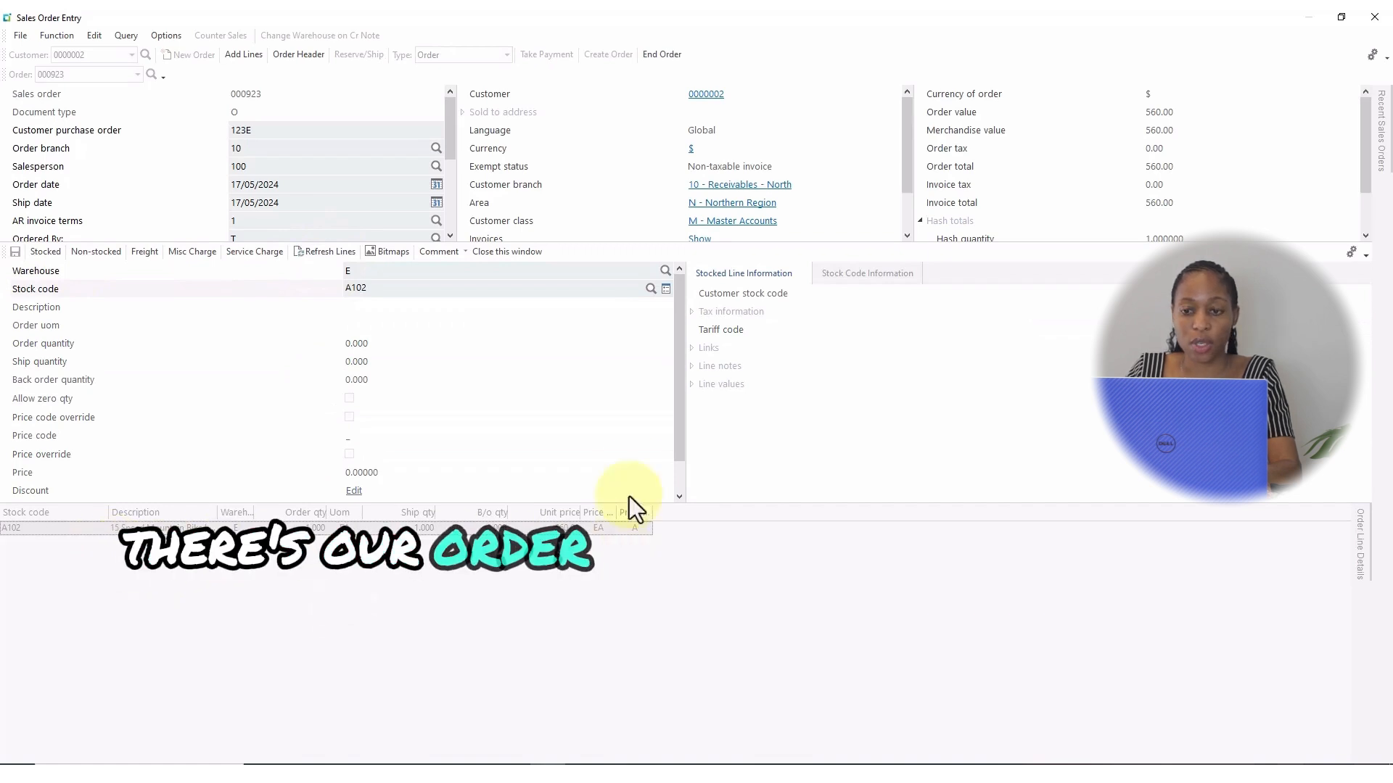
Step: End the sales order with the Release for picking option and close Sales Order Entry
left_click(664, 57)
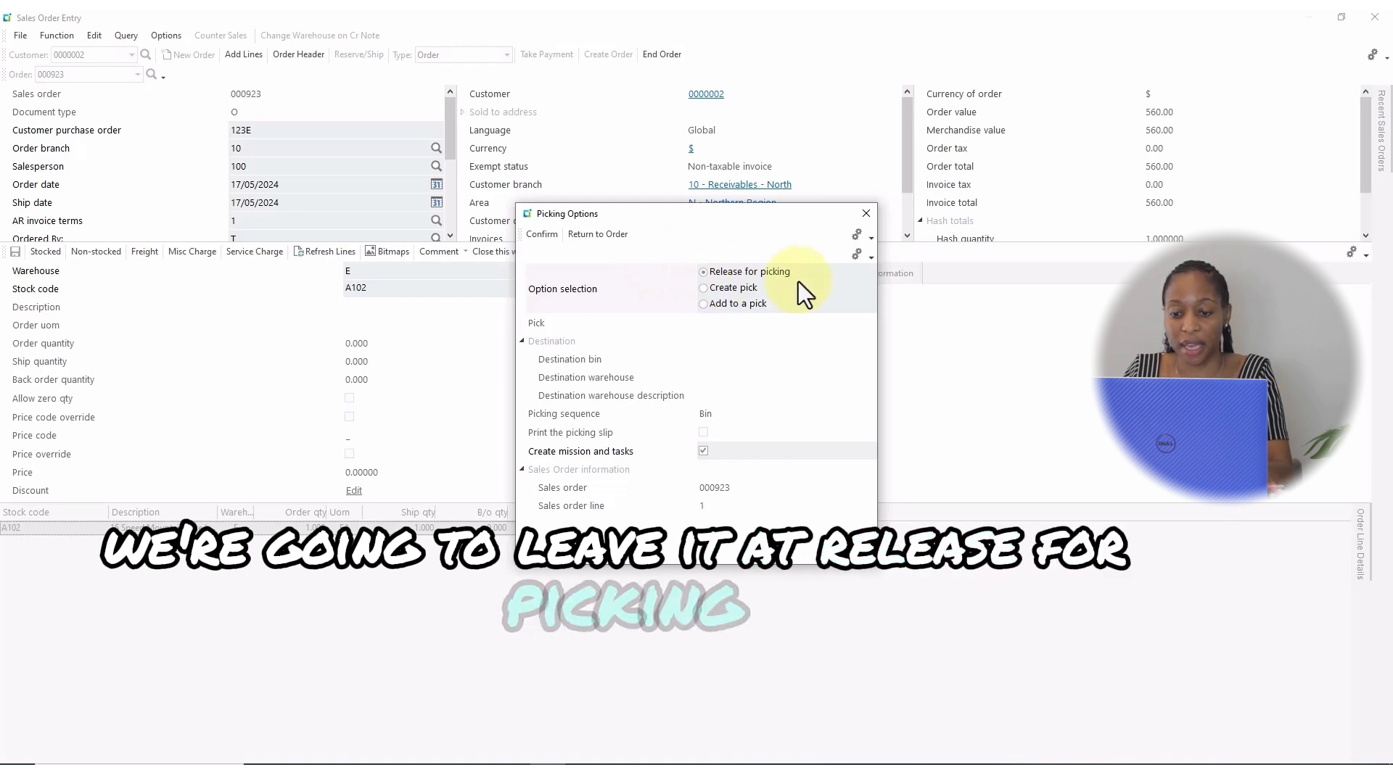
left_click(555, 238)
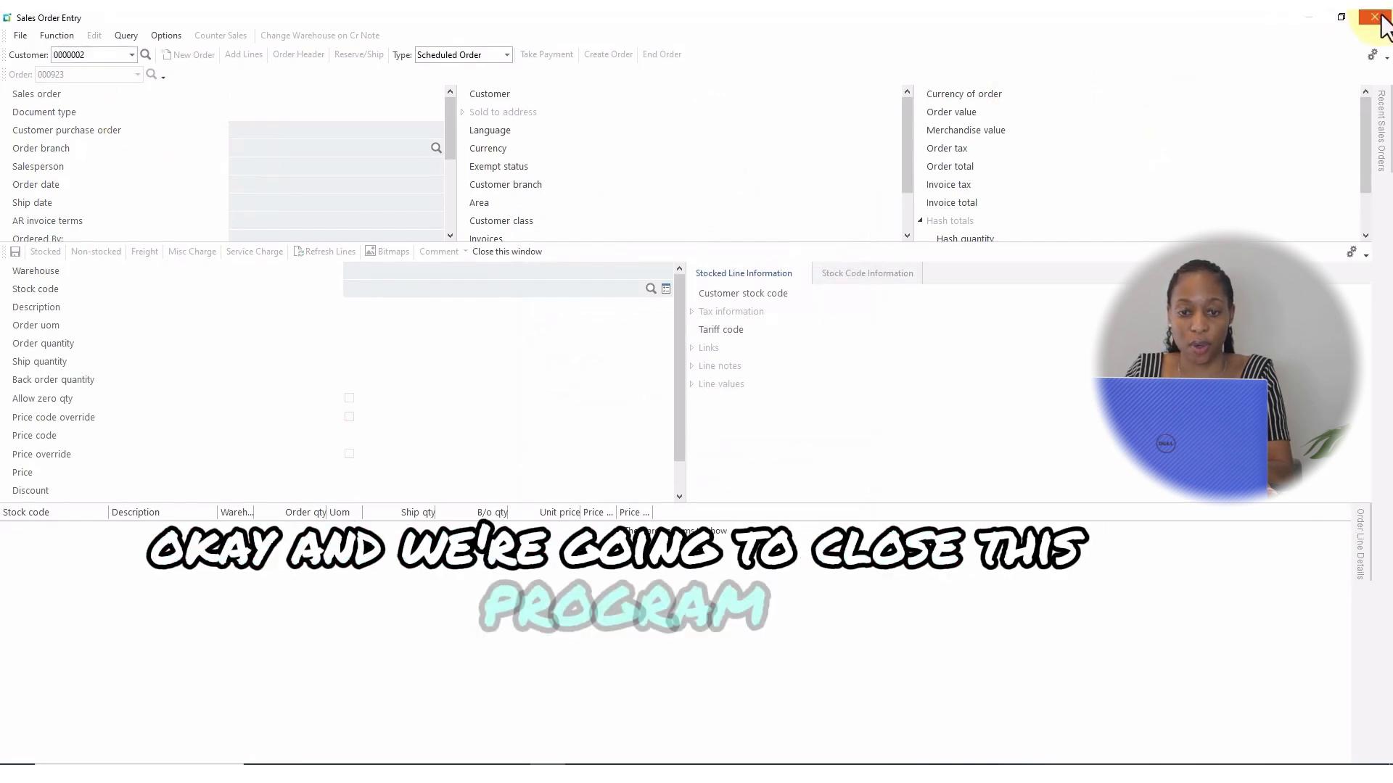
left_click(1376, 18)
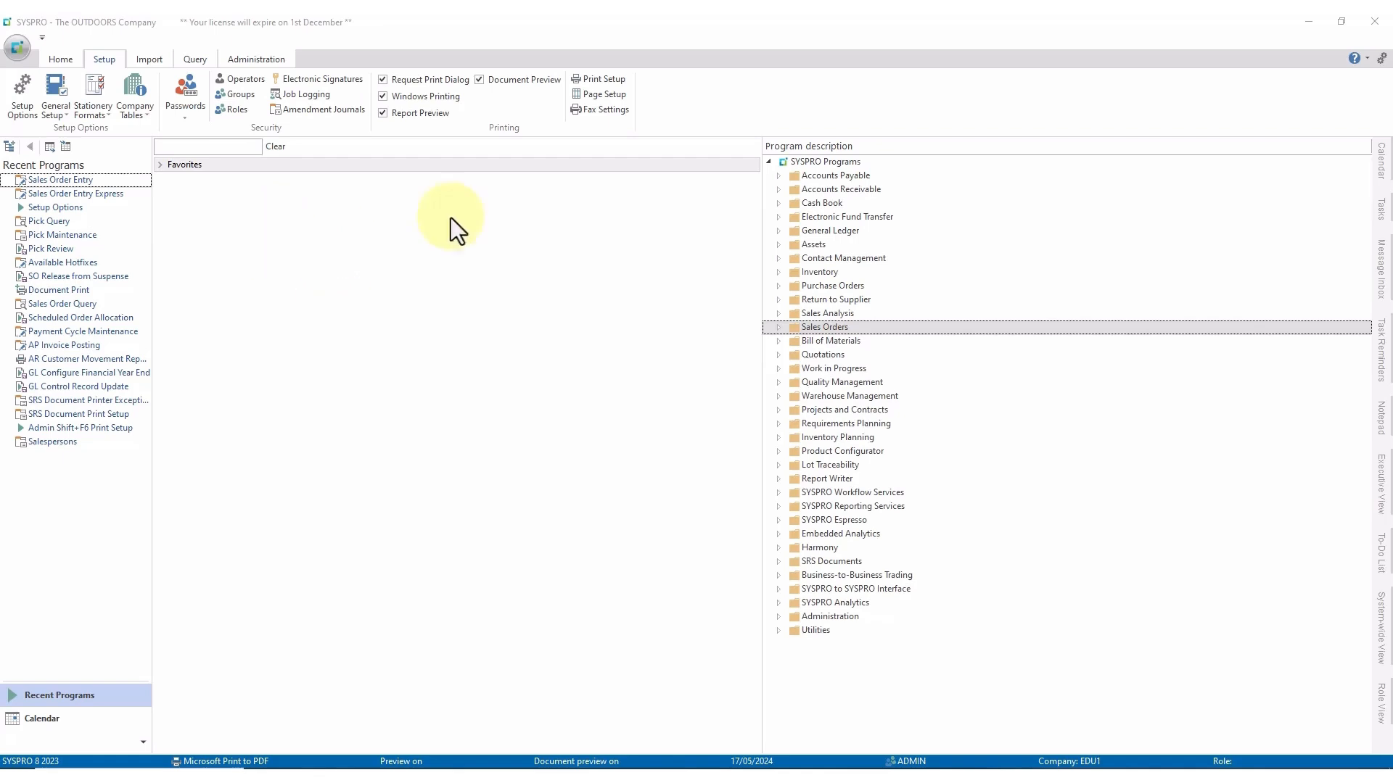
Step: Open Pick Review from the Sales Orders picking transaction programs and start the review with the default selection criteria
left_click(774, 330)
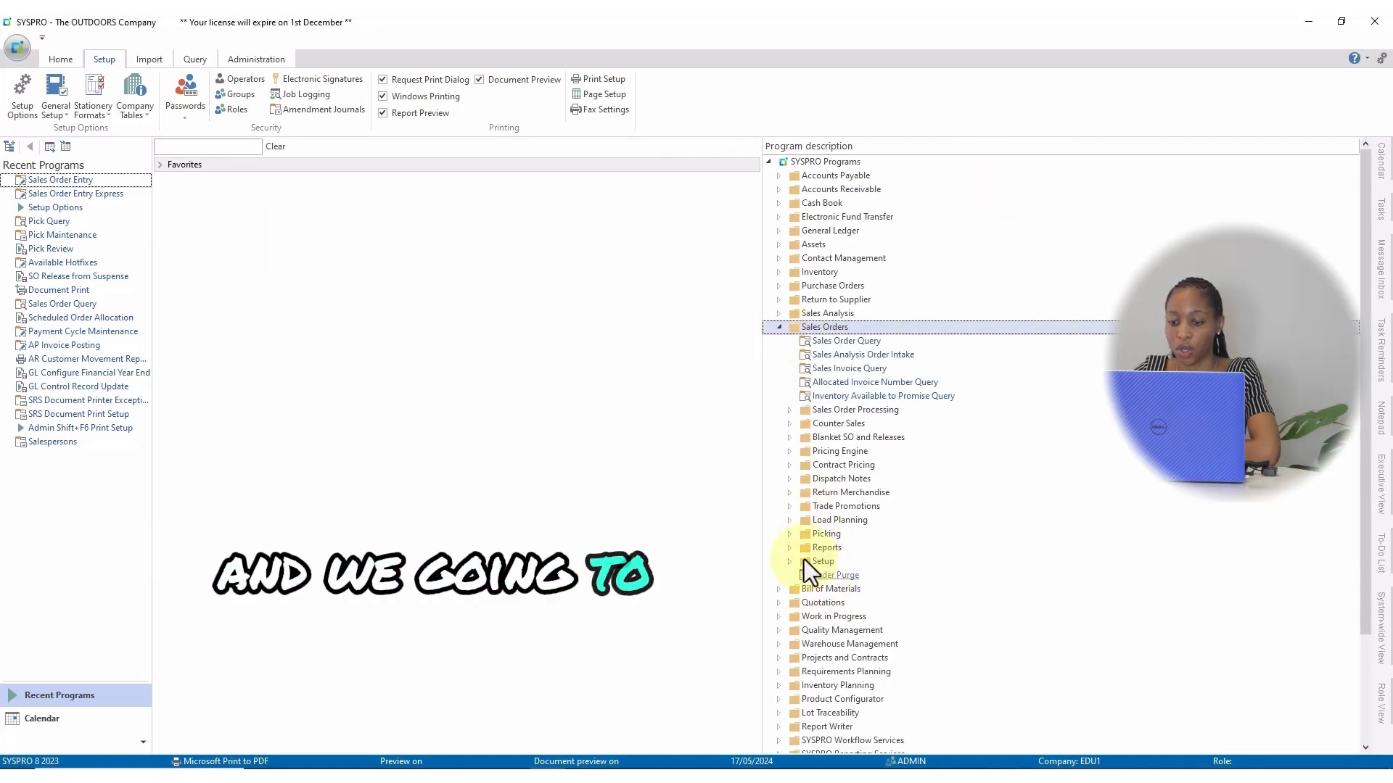
double_click(827, 534)
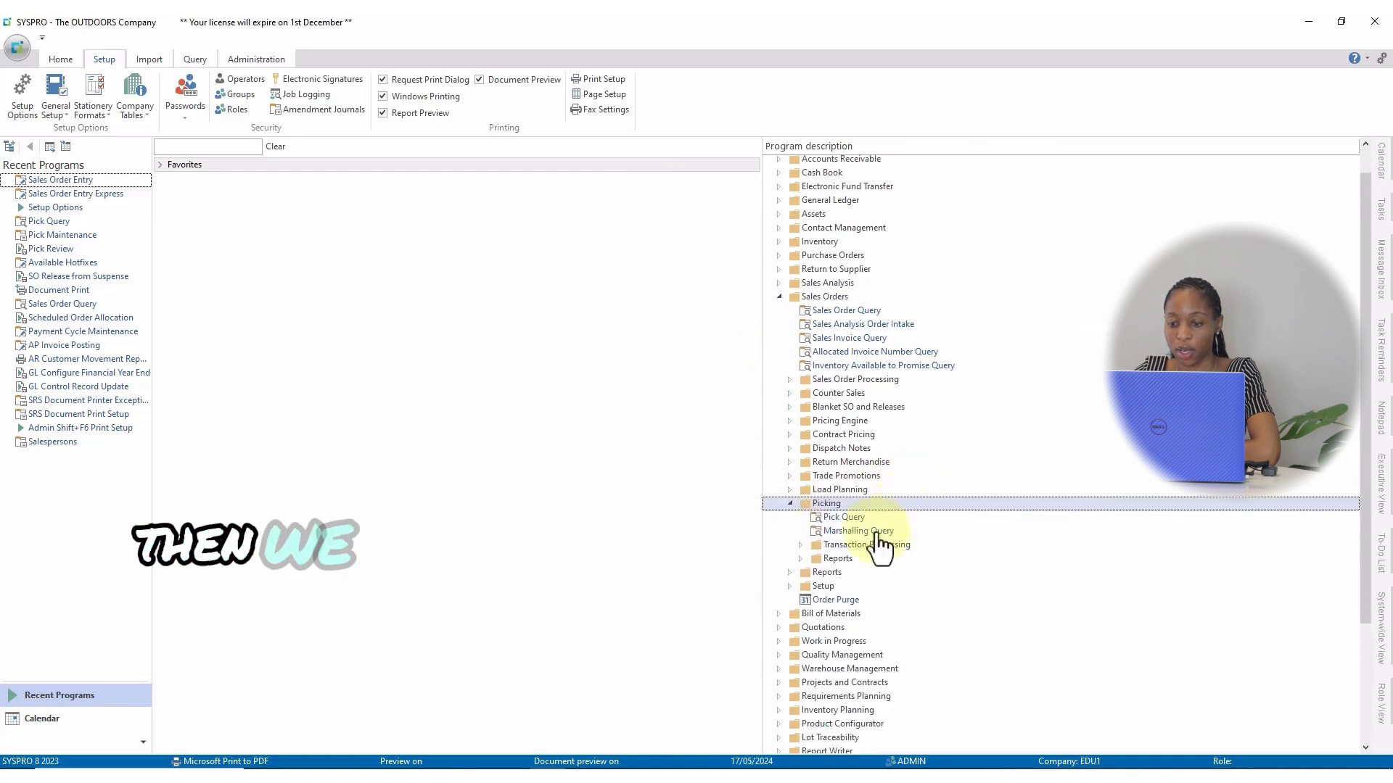
left_click(800, 547)
scroll(950, 467, "down", 3)
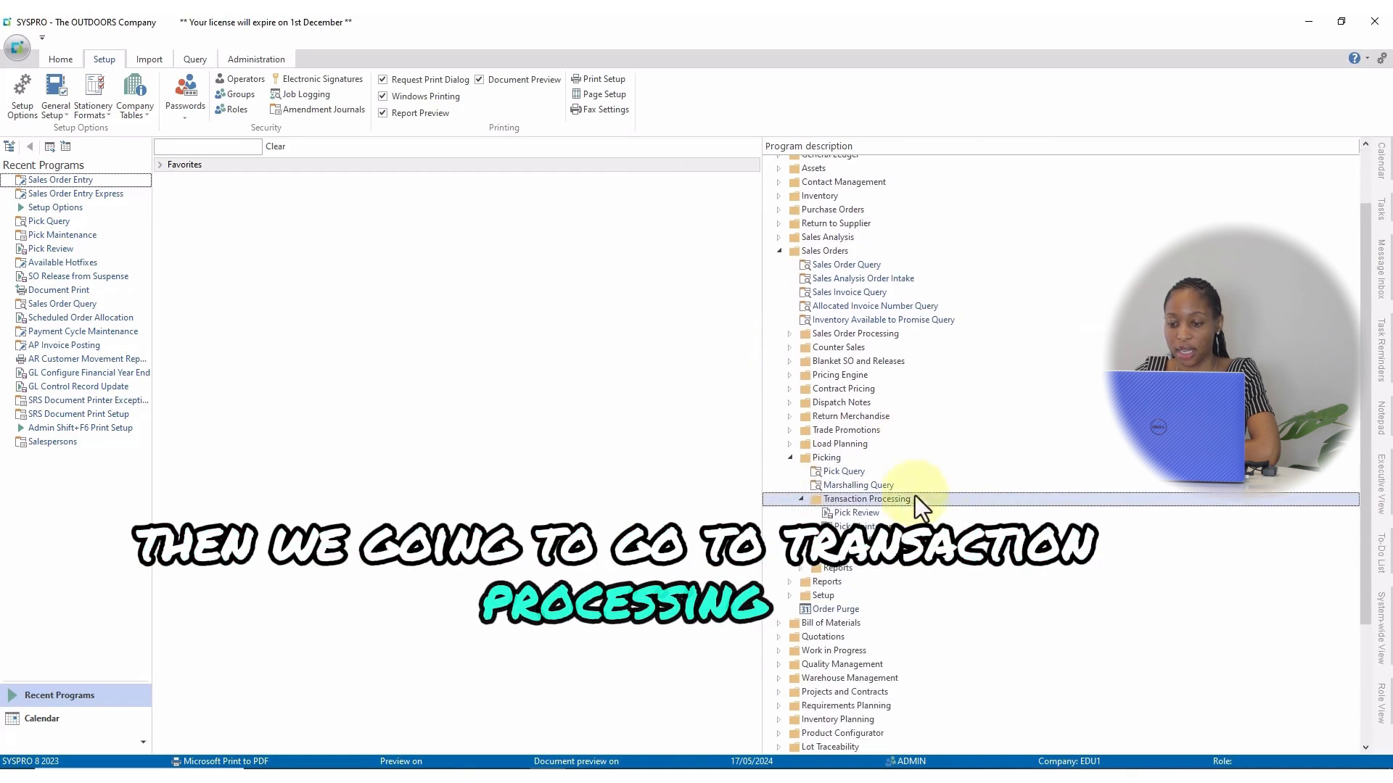
left_click(852, 515)
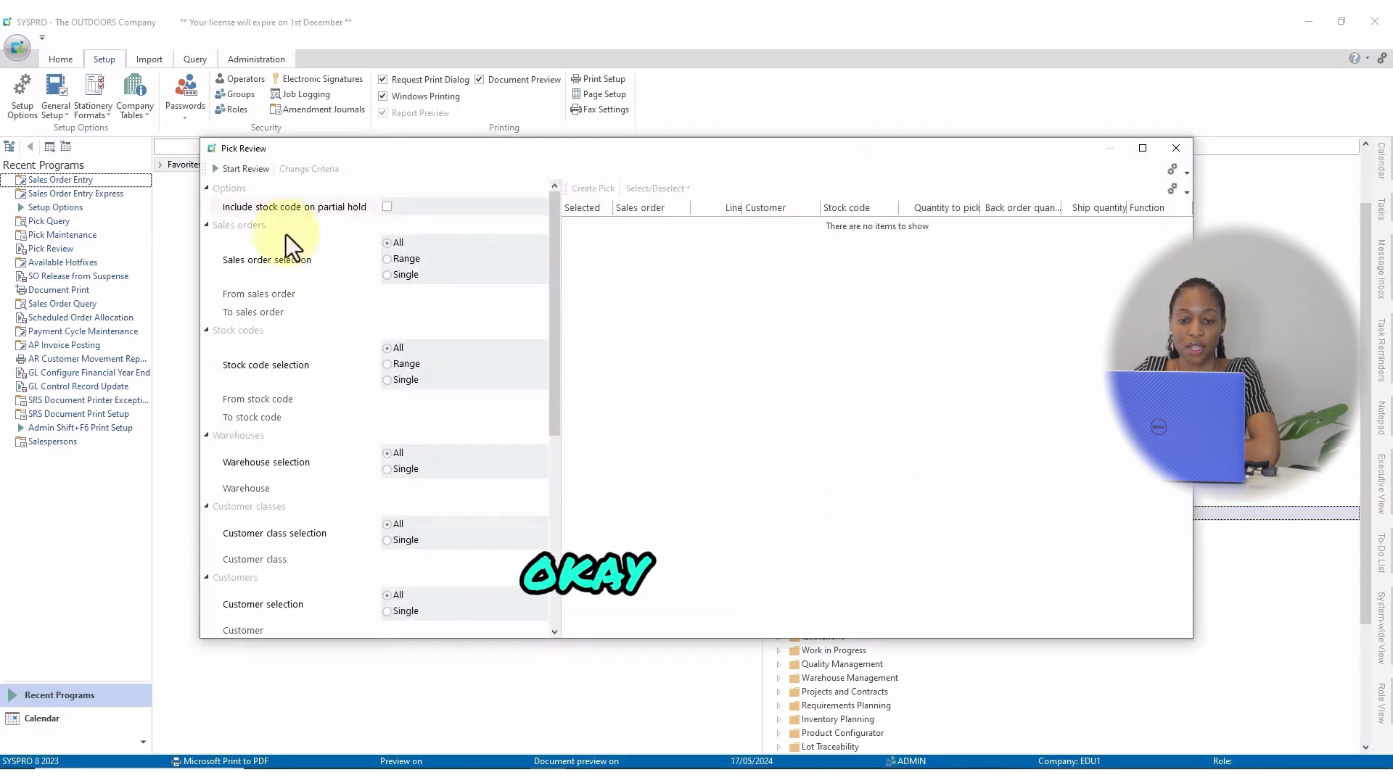
left_click(1140, 150)
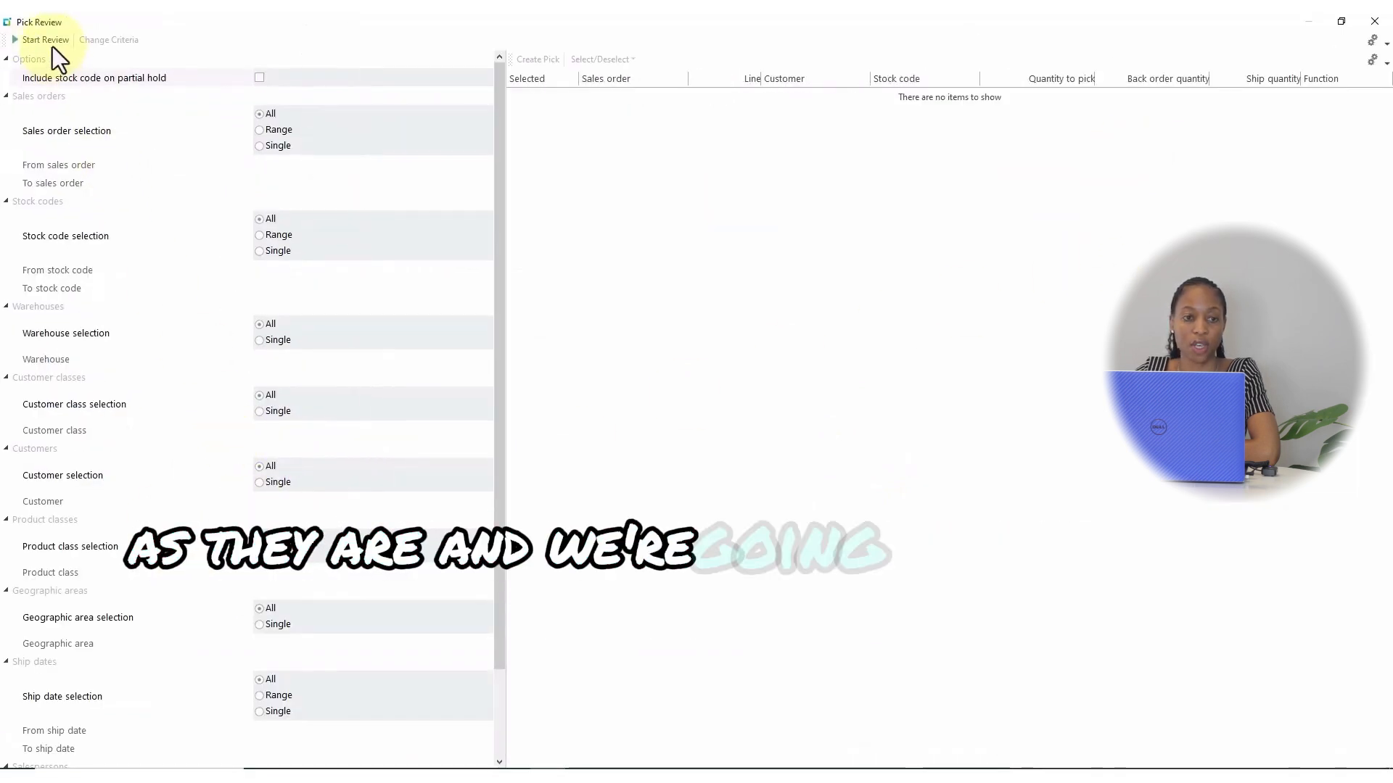
left_click(51, 45)
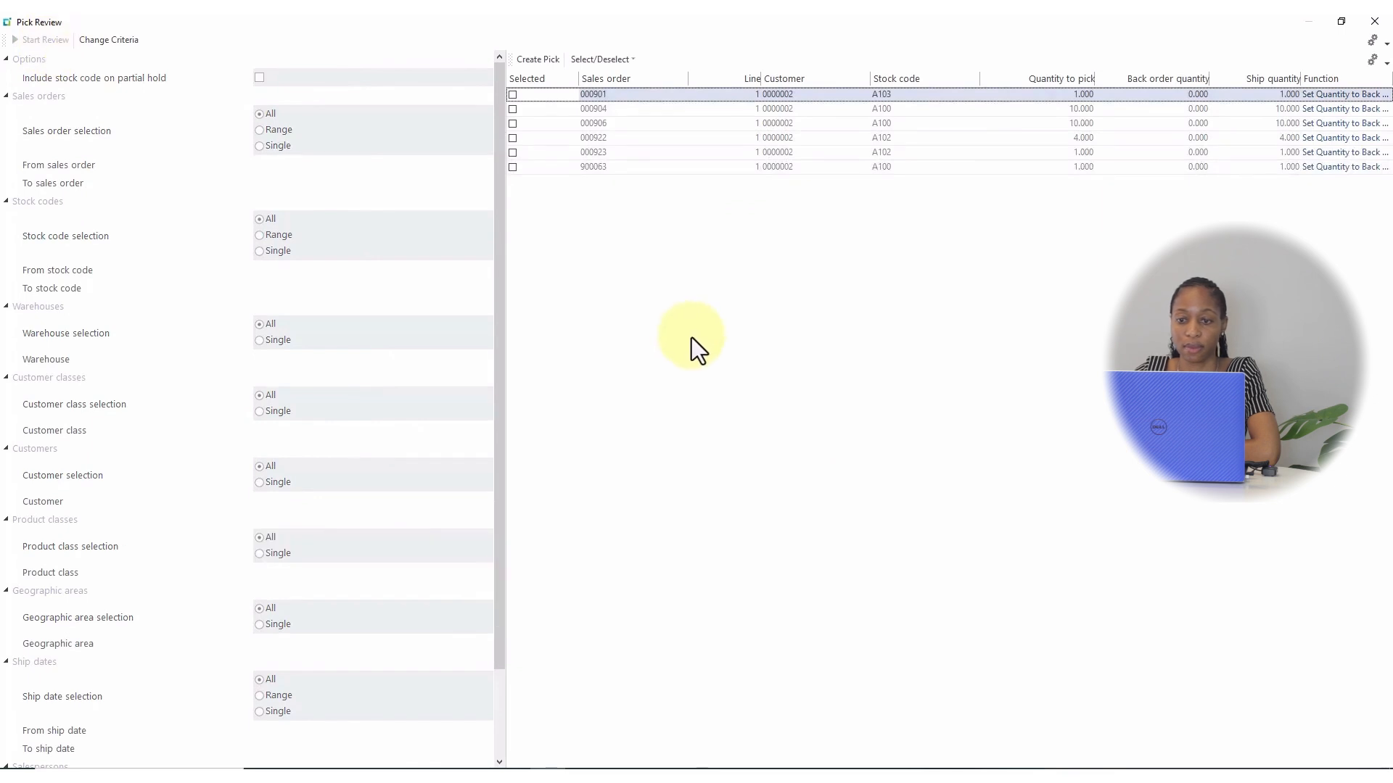
Step: Create a pick for the A103 sales order line, using the dispatch bin Destination in warehouse E, and confirm the picking options
left_click(512, 95)
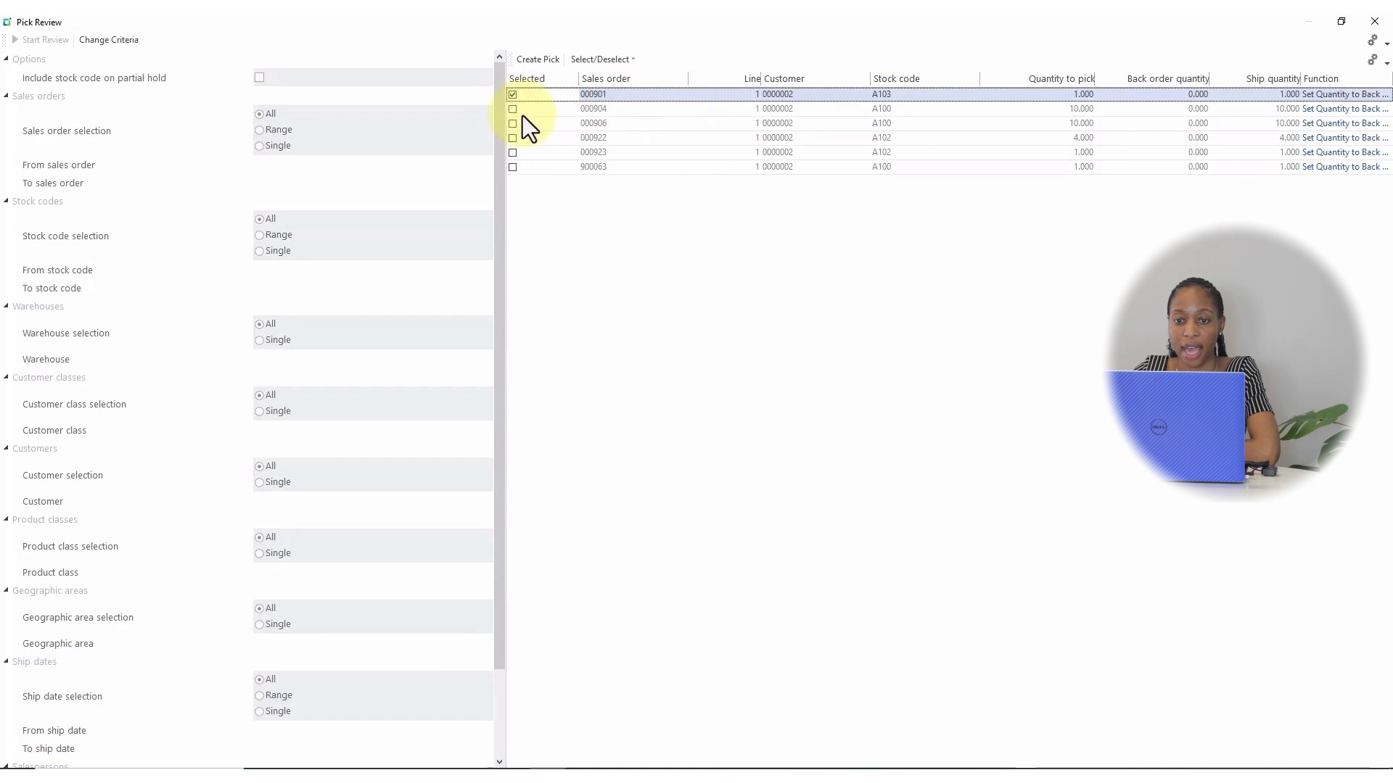
left_click(535, 60)
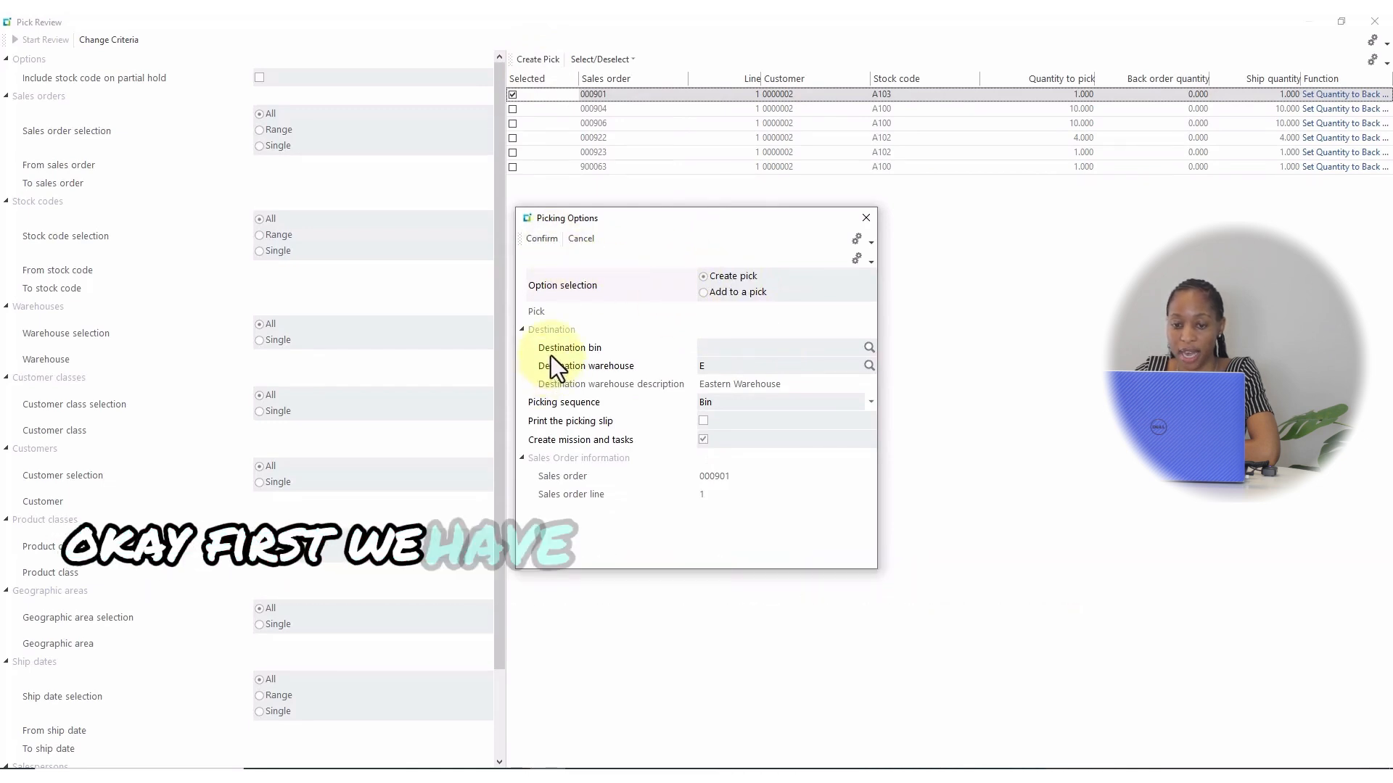
left_click(870, 349)
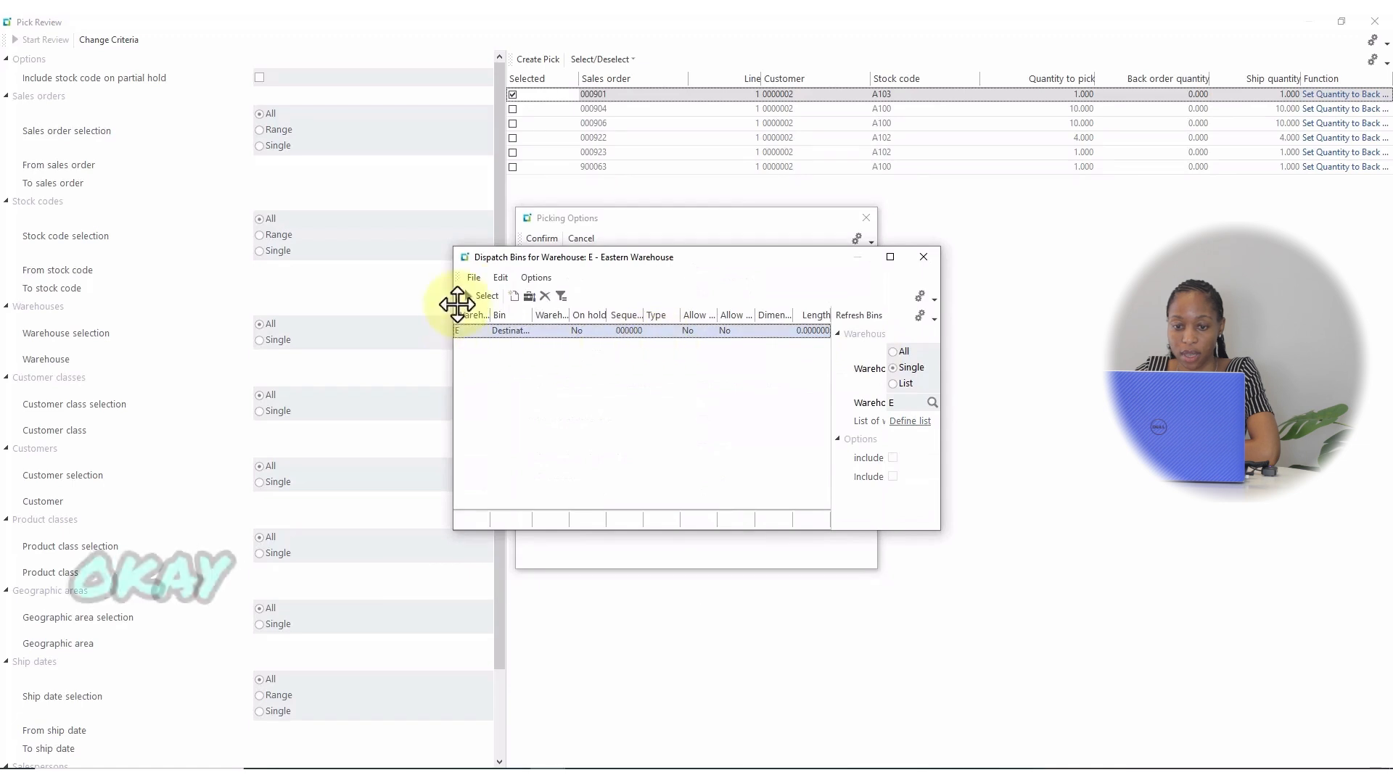
left_click(493, 297)
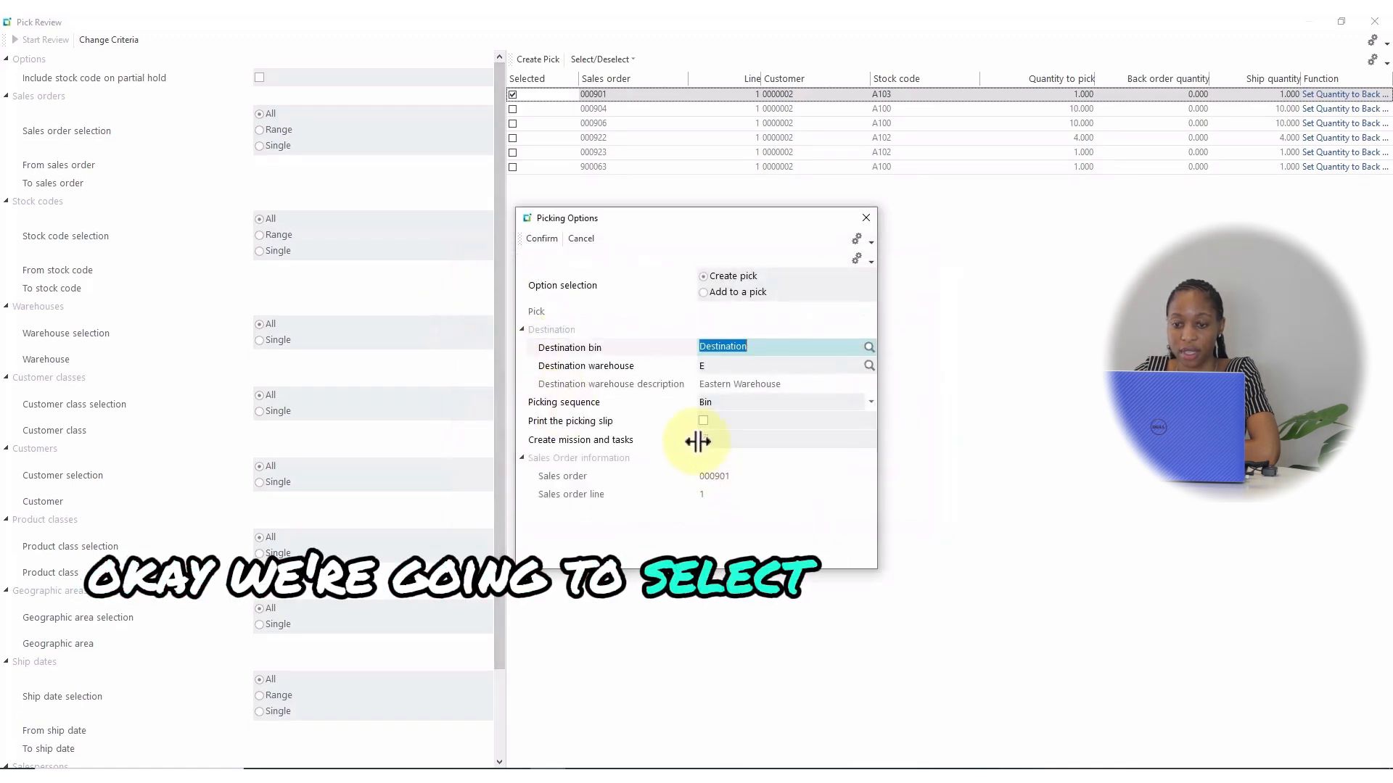
left_click(542, 241)
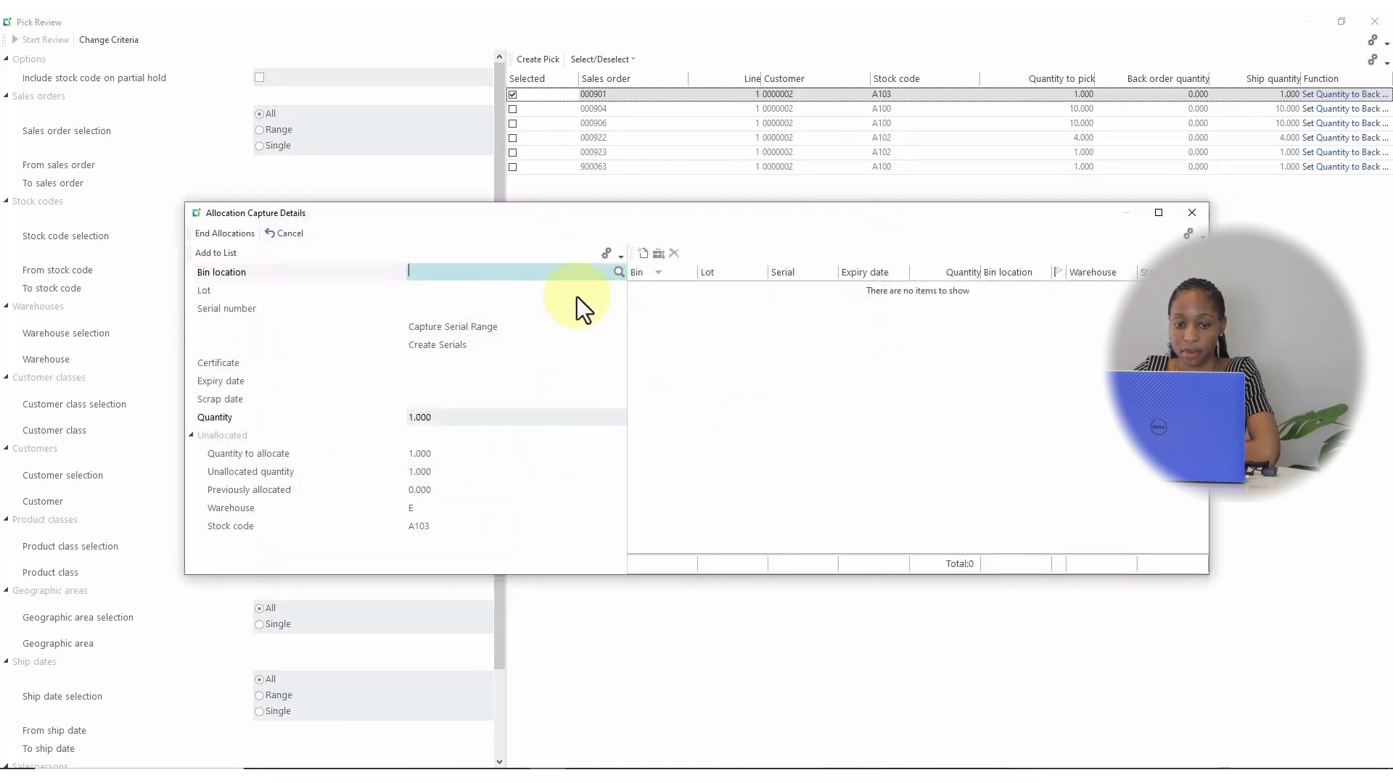
Step: Allocate a quantity of 1 of stock code A103 from bin E, accept the entries and close Pick Review
left_click(618, 275)
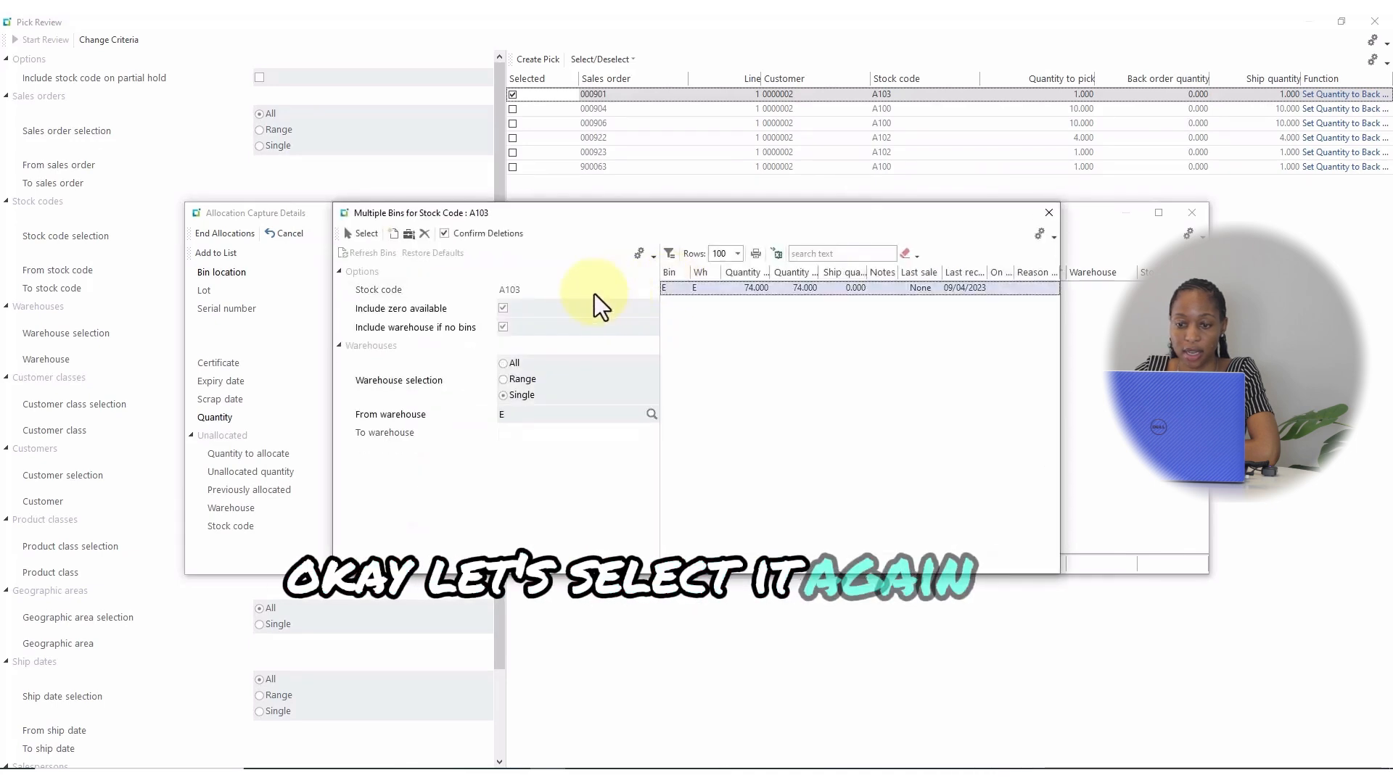
left_click(367, 233)
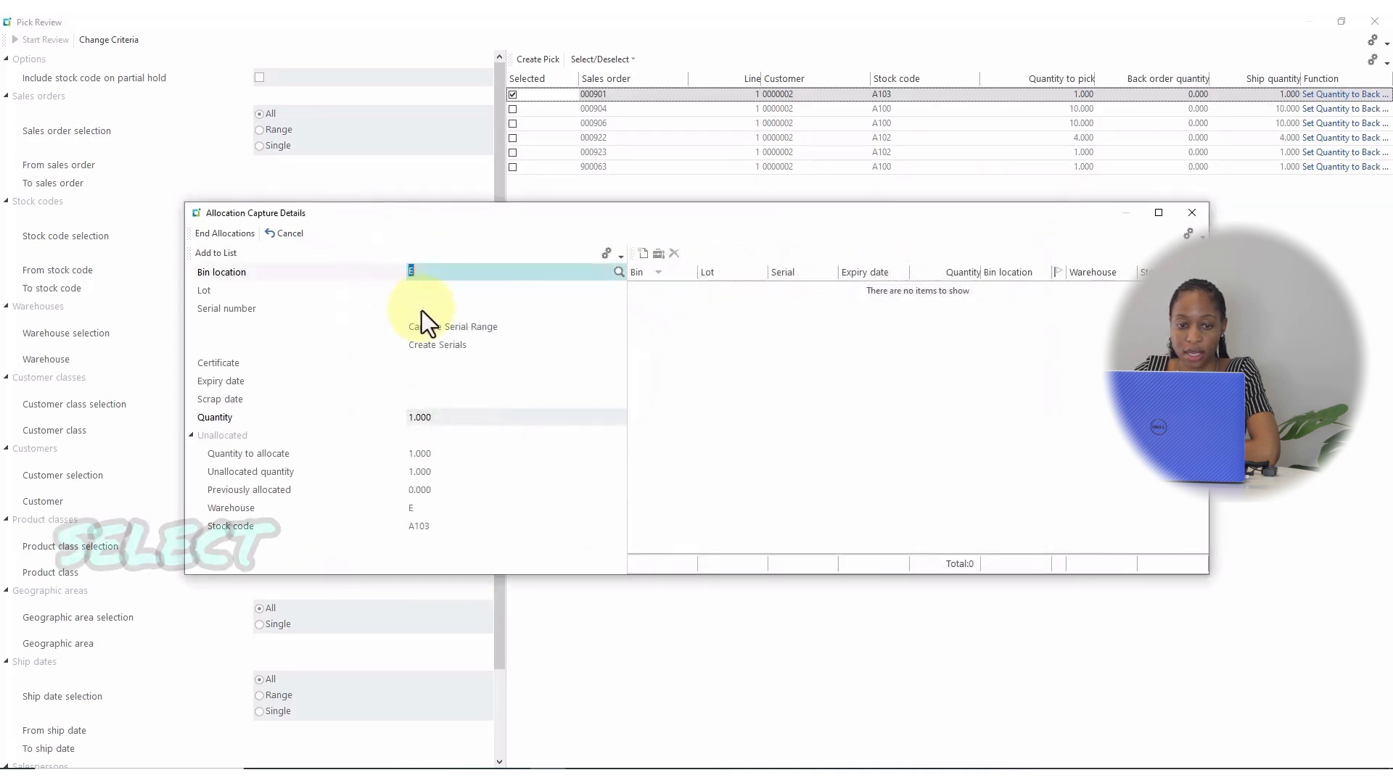
left_click(232, 256)
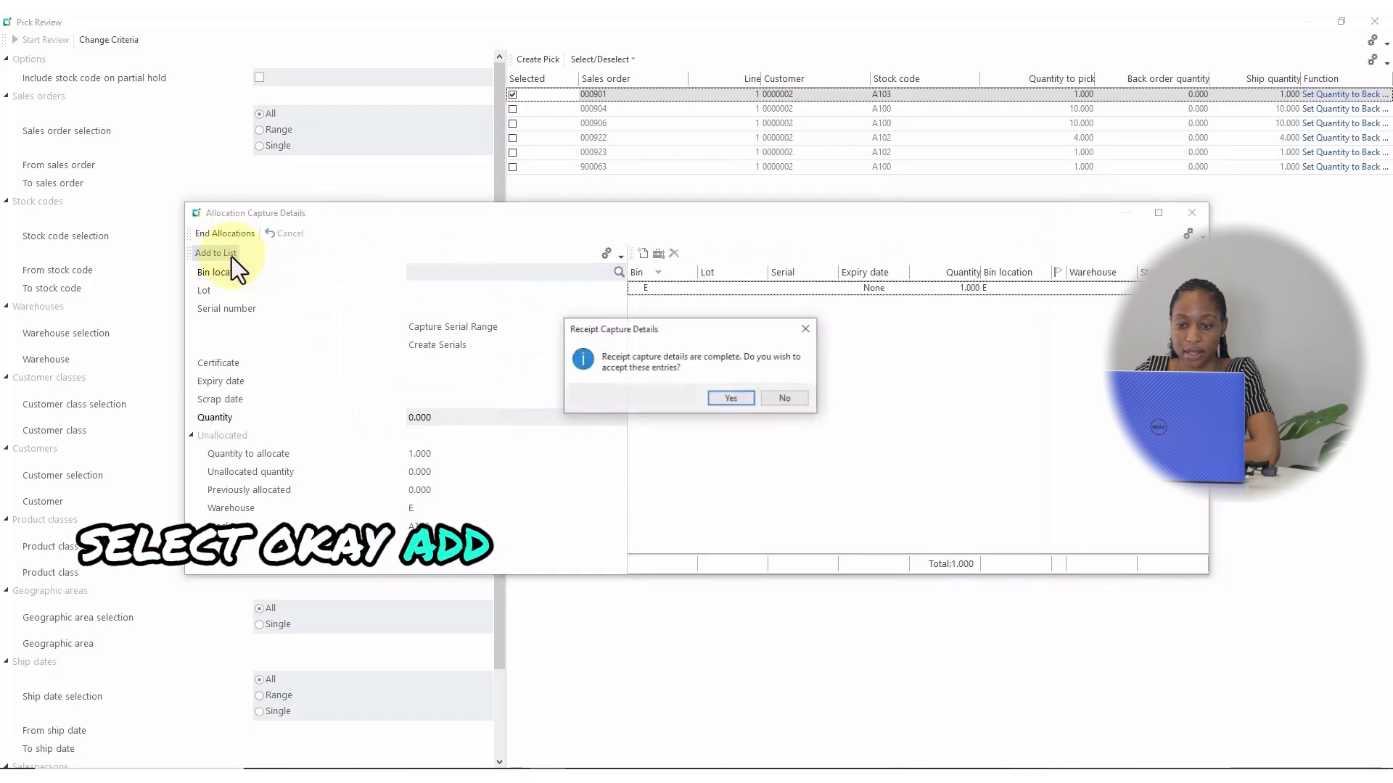
left_click(747, 396)
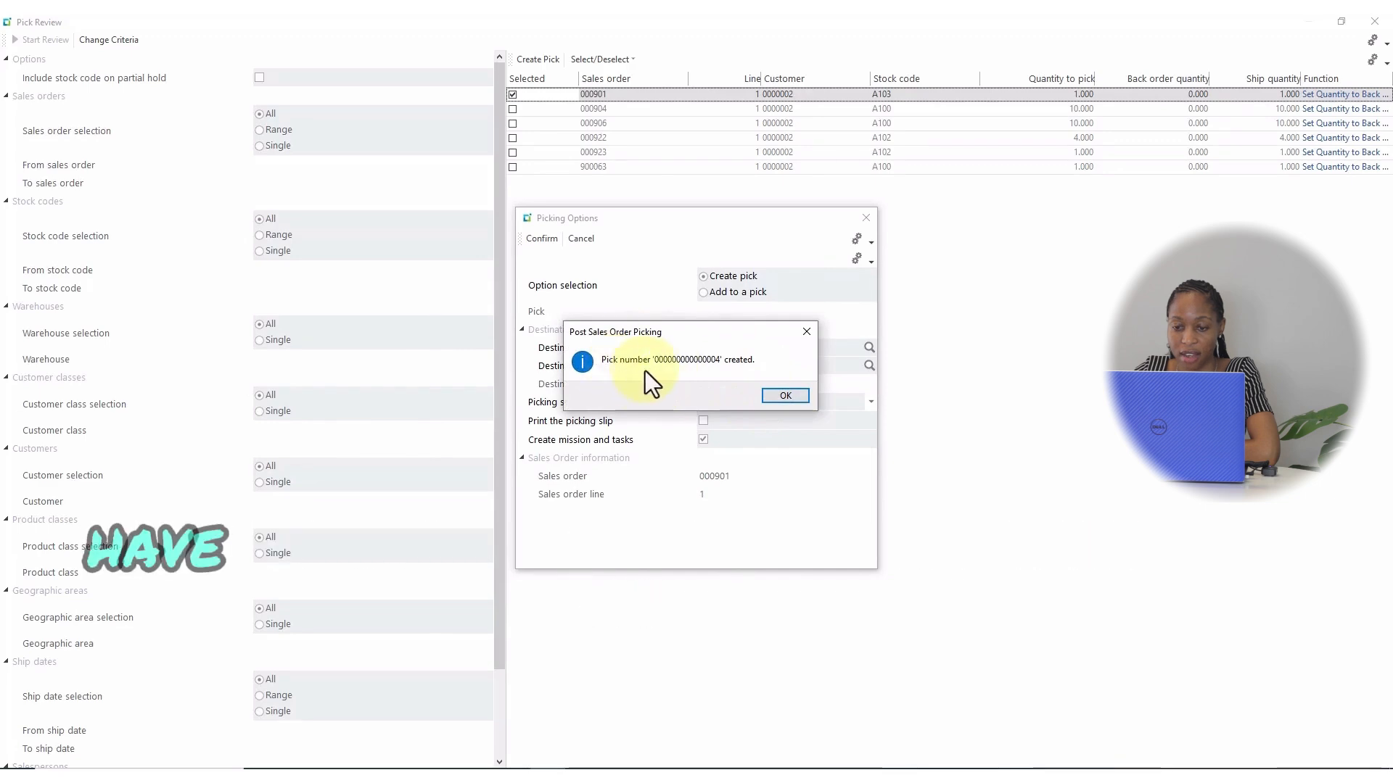
left_click(781, 397)
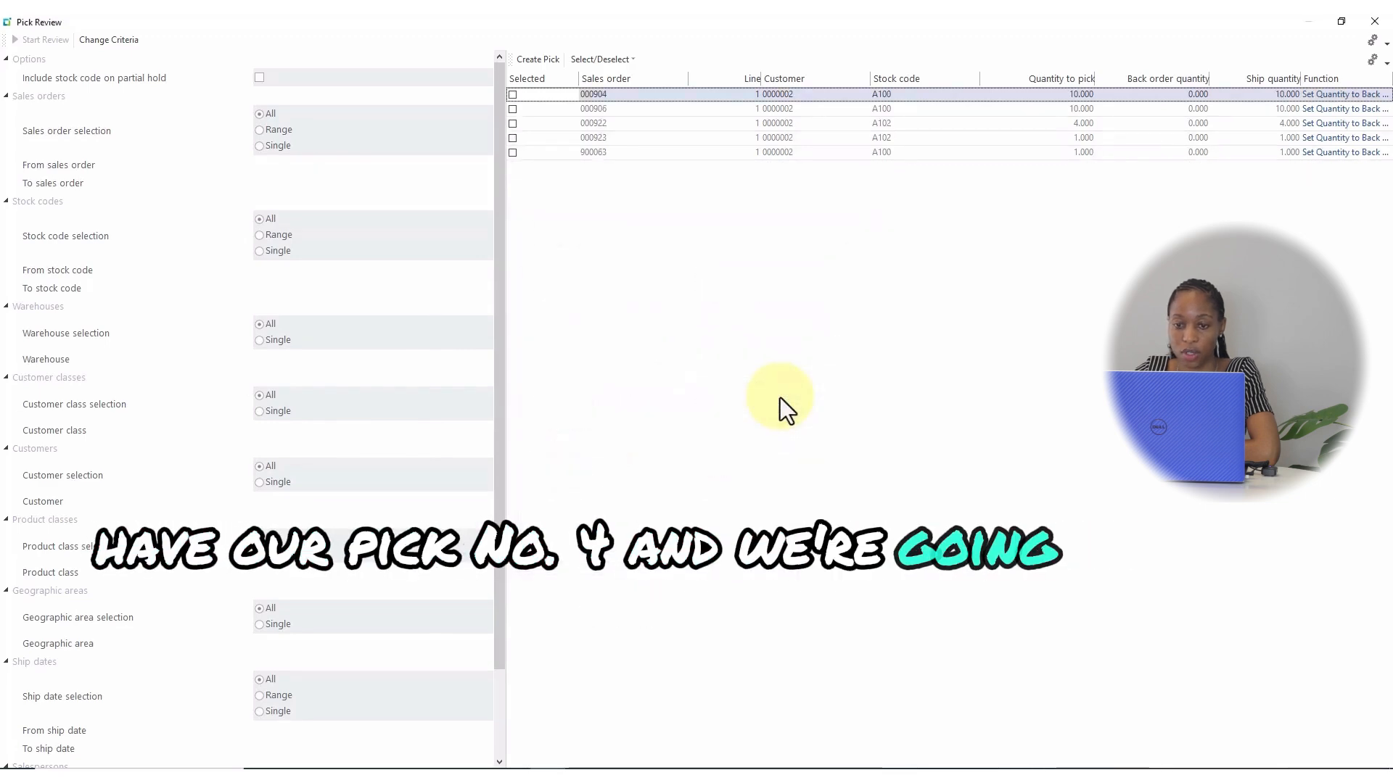
left_click(1375, 21)
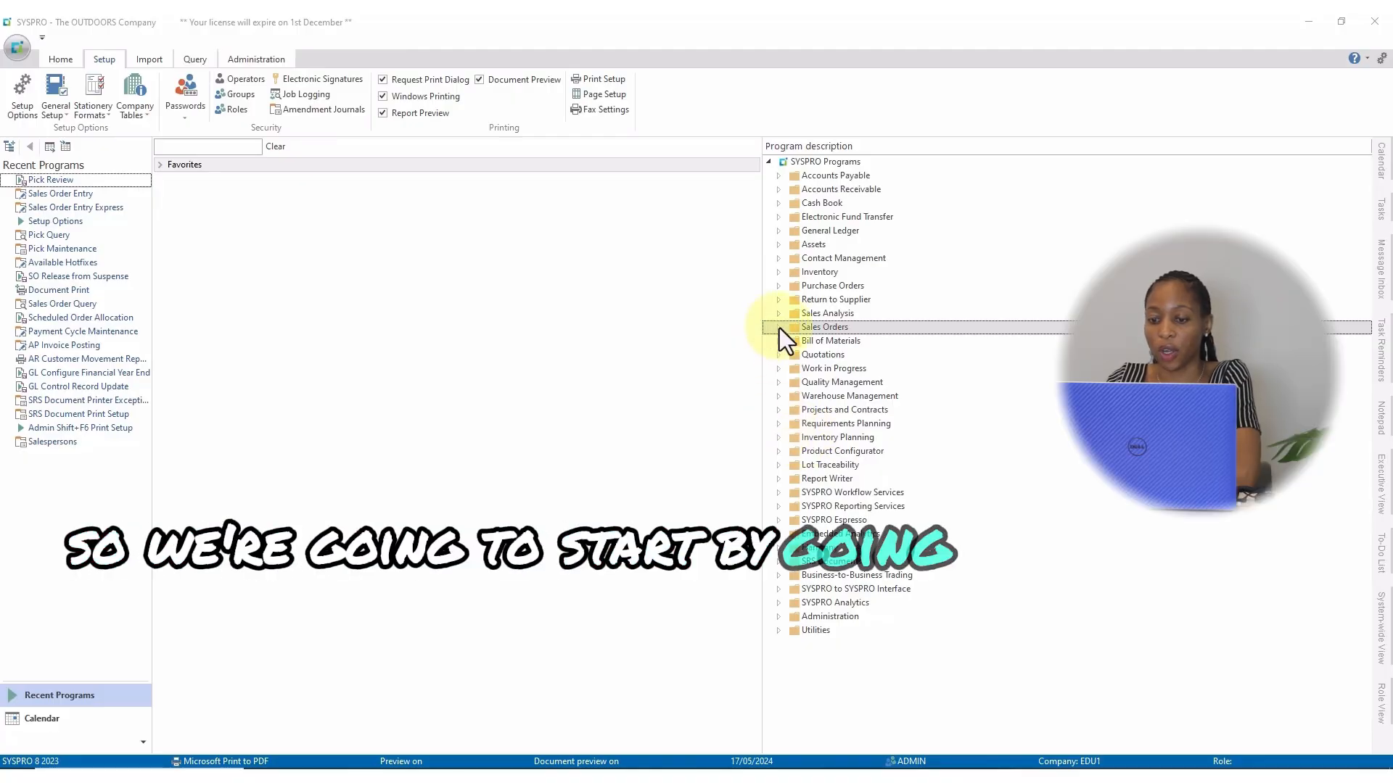
Step: Reopen Pick Review from the picking transaction programs and review all remaining released sales order lines
left_click(779, 328)
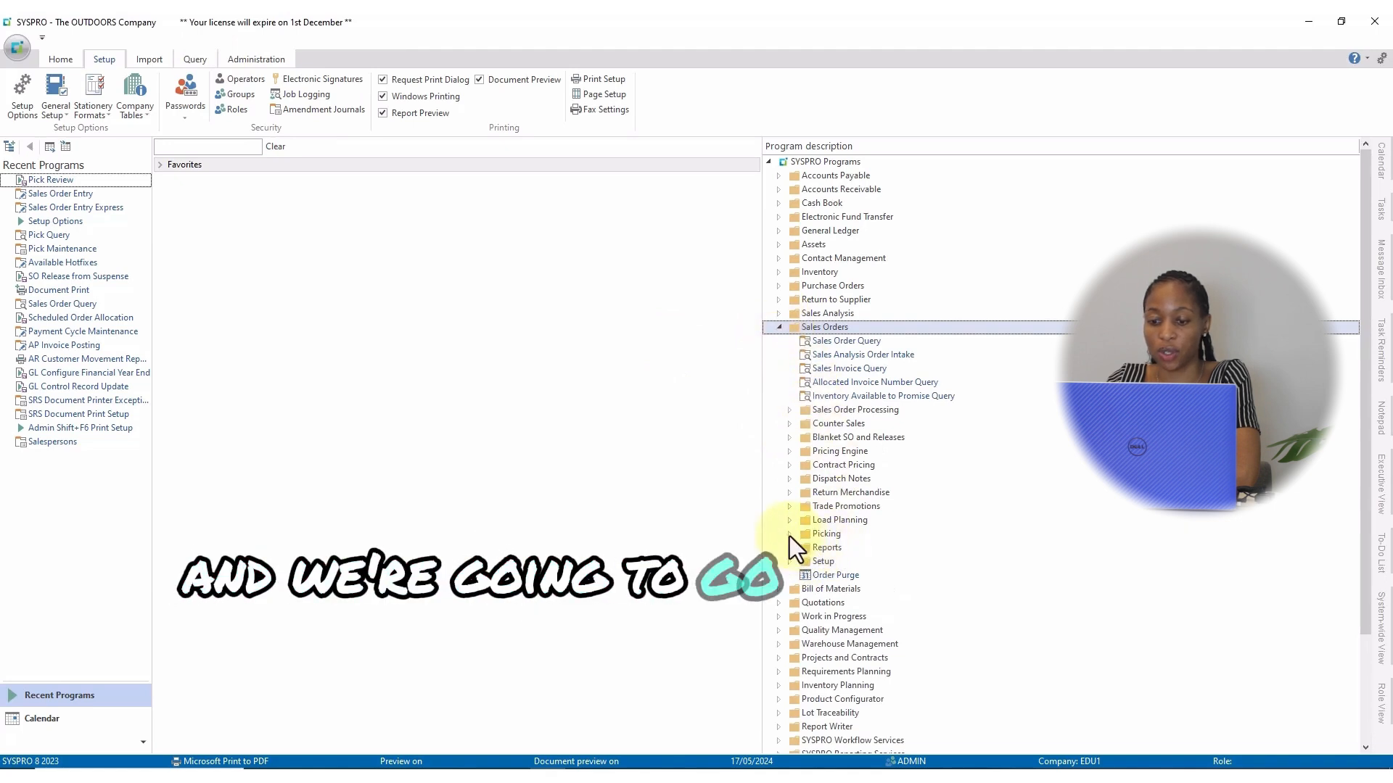
left_click(789, 535)
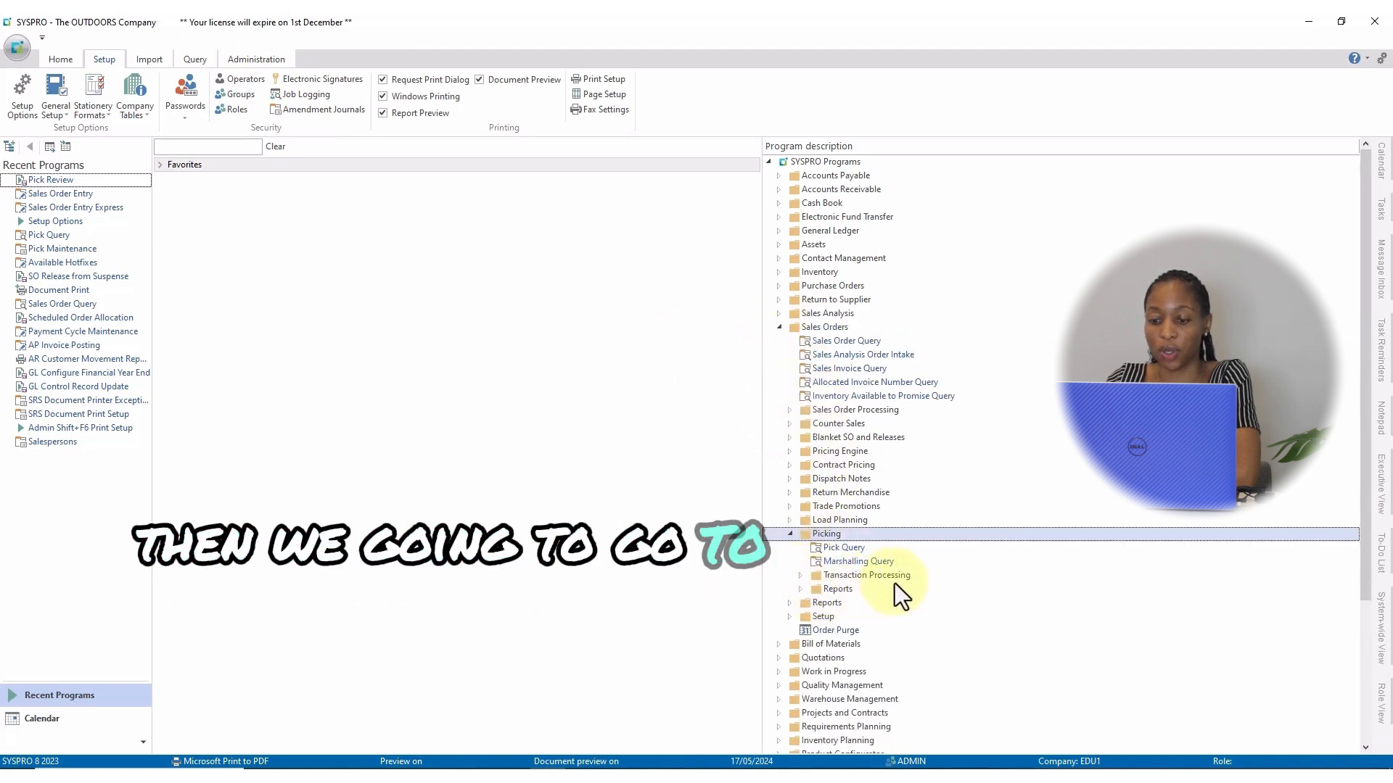
left_click(800, 575)
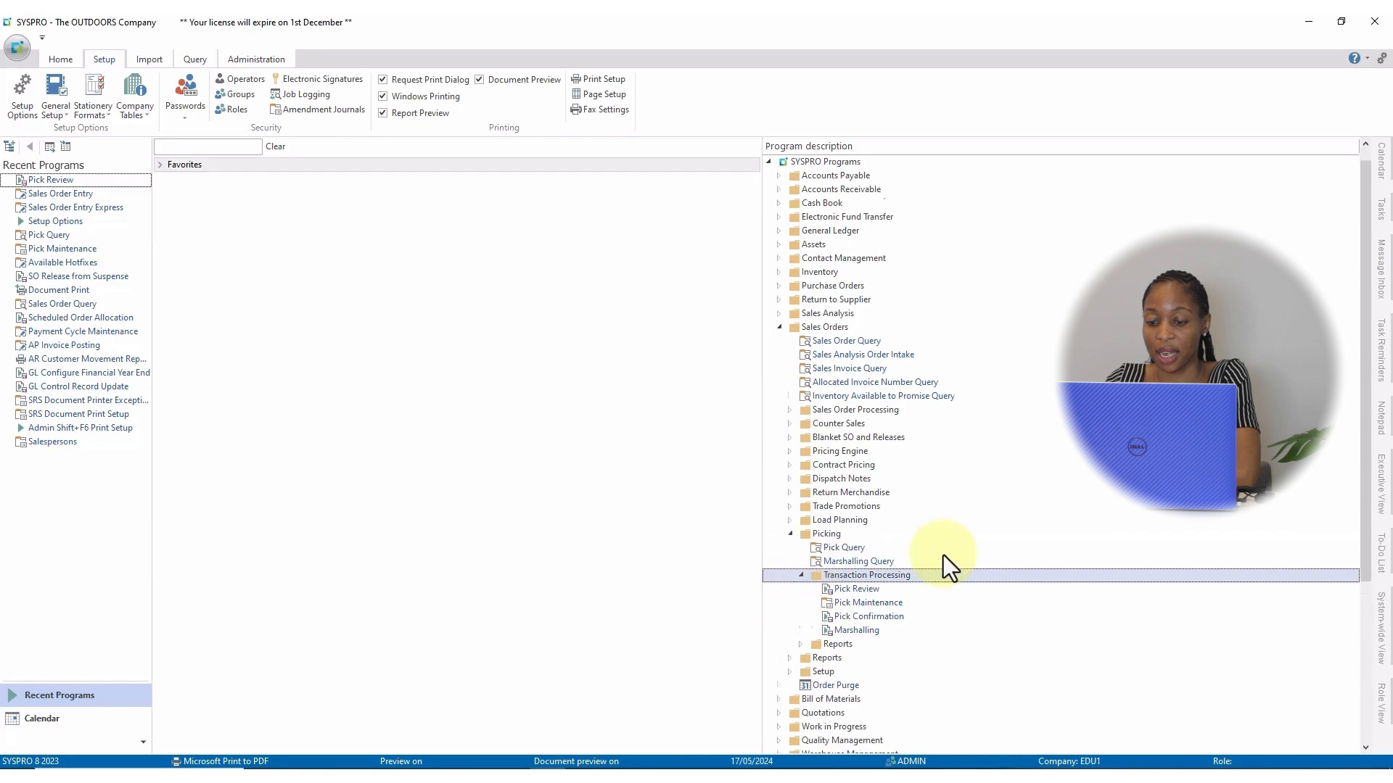
scroll(942, 555, "down", 2)
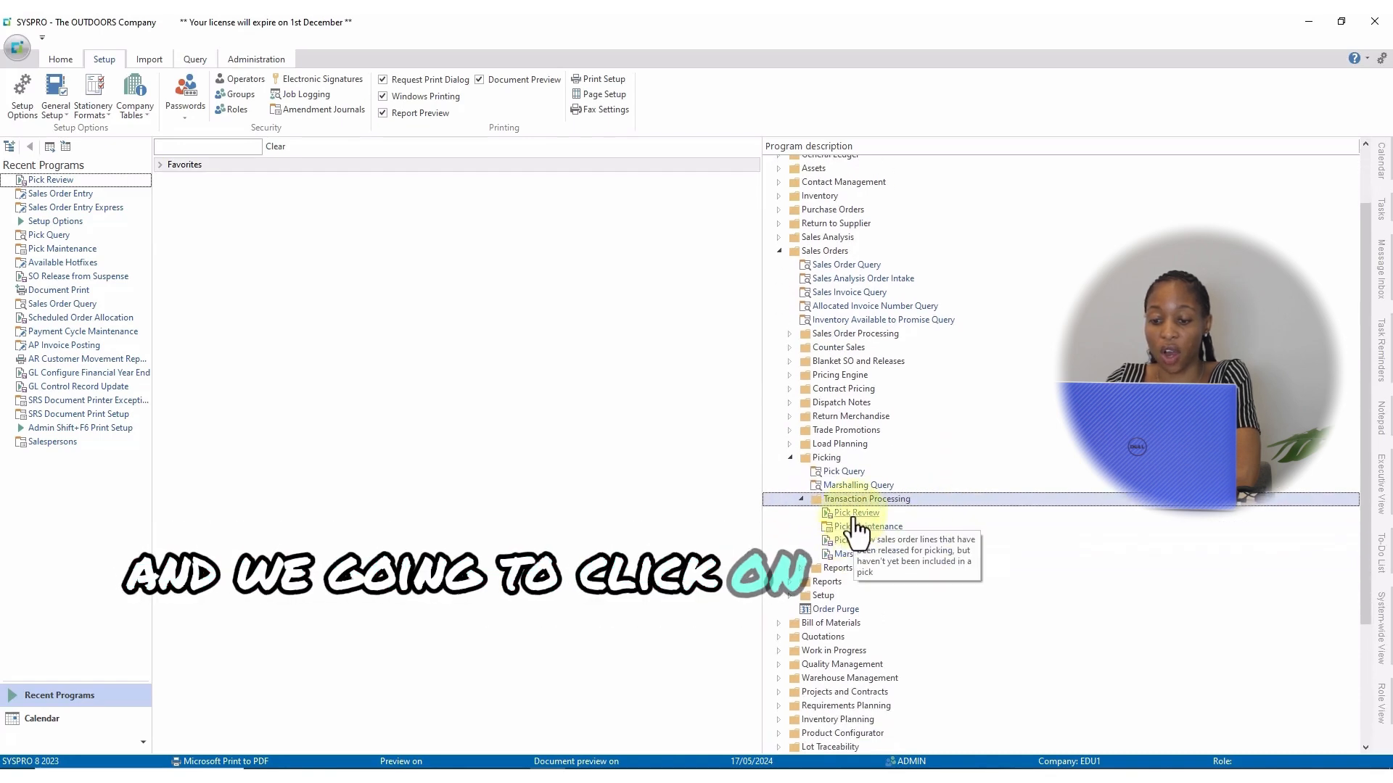
double_click(868, 513)
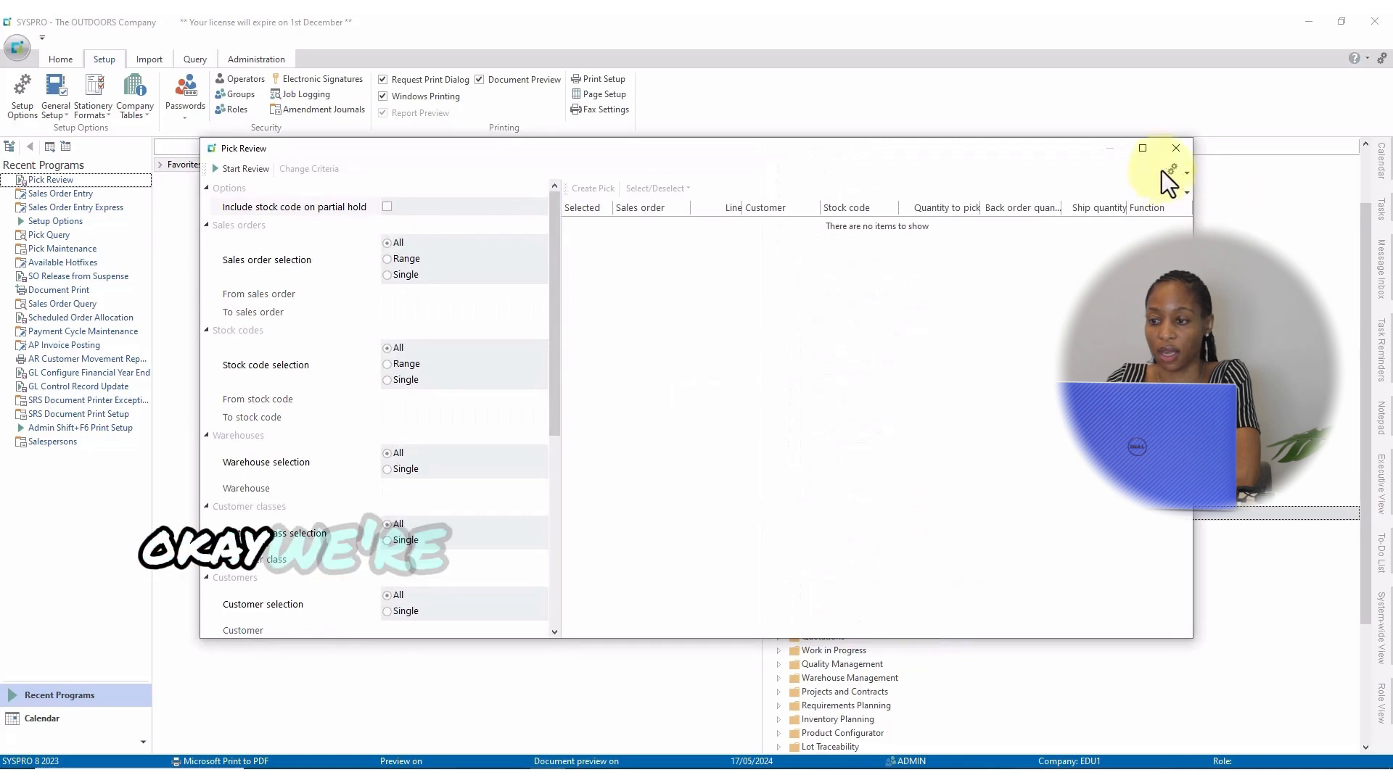
left_click(1142, 148)
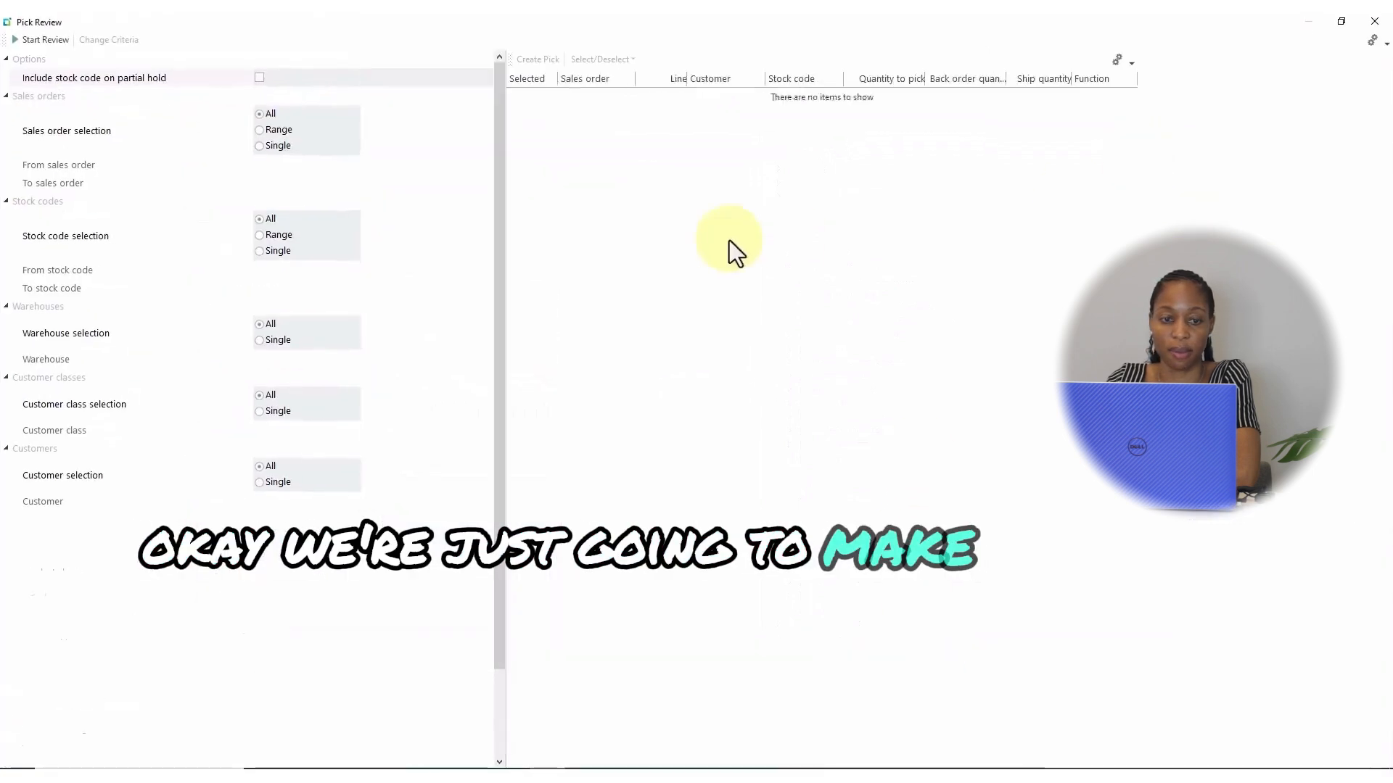
left_click(59, 45)
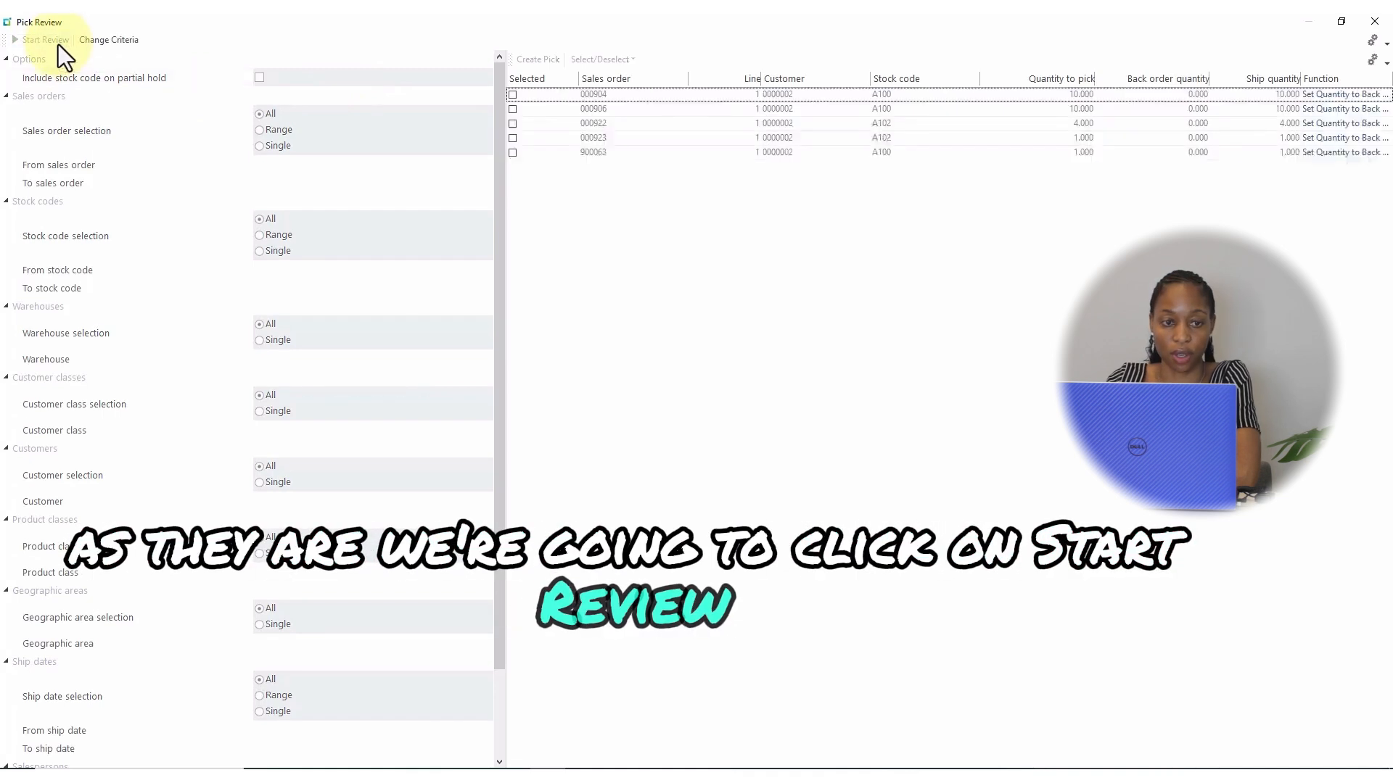
Step: Add the A102 sales order line with quantity 1 to existing outstanding pick 4 and confirm the picking options
left_click(512, 138)
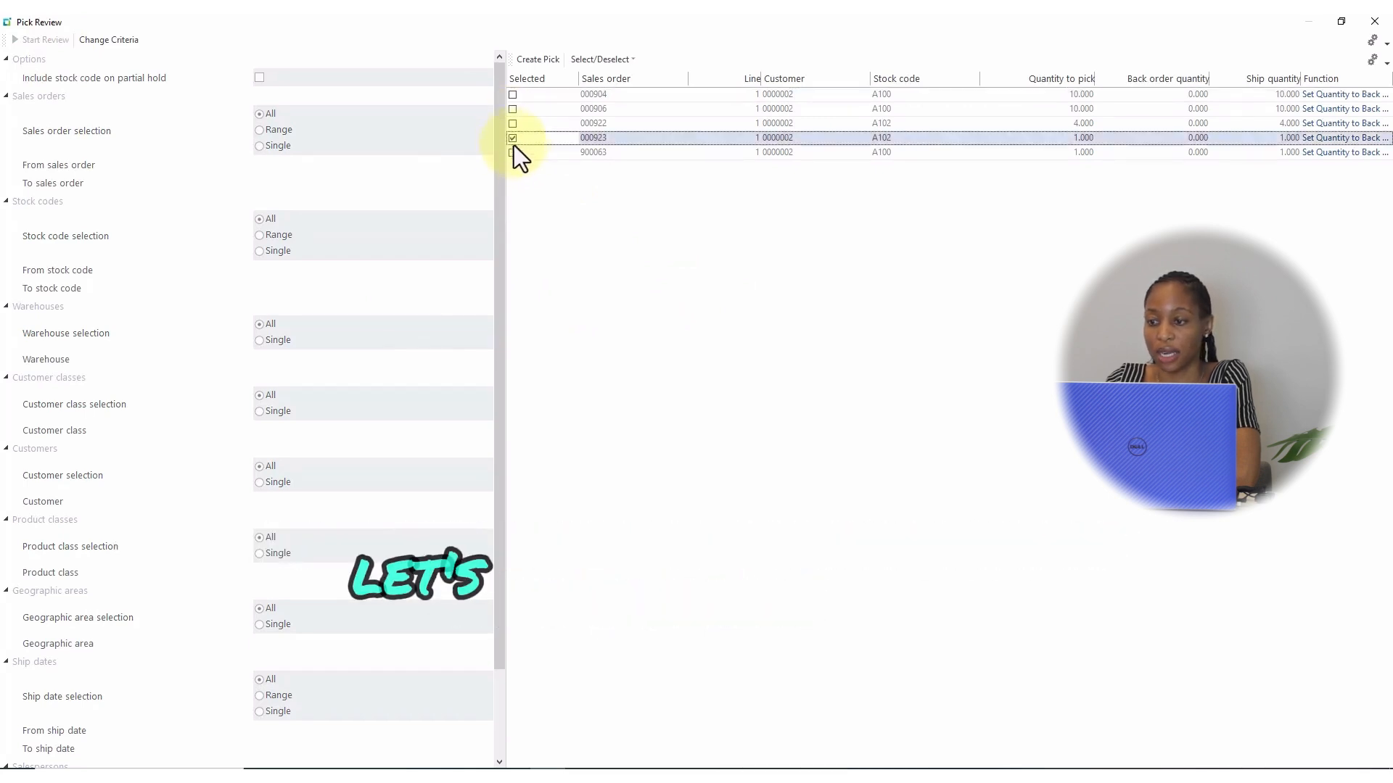
left_click(533, 61)
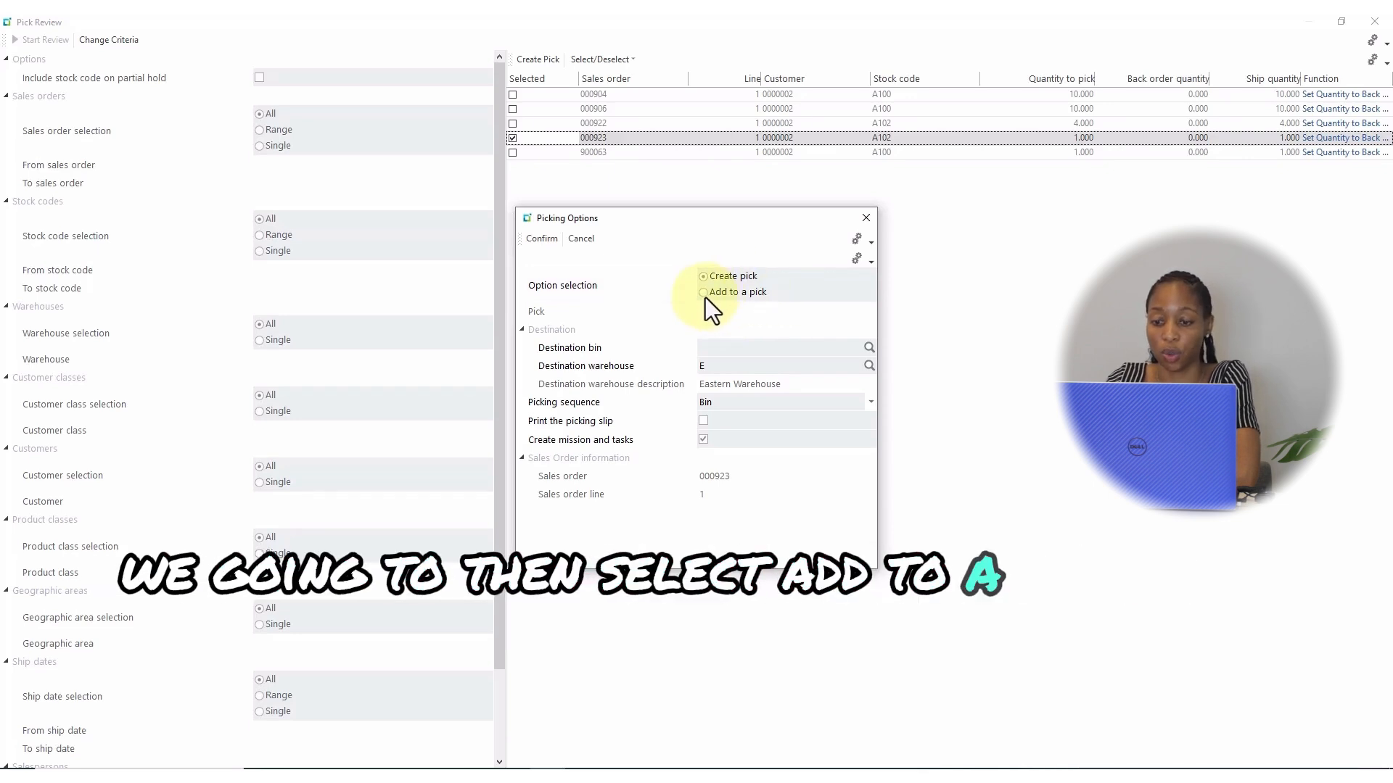
left_click(704, 296)
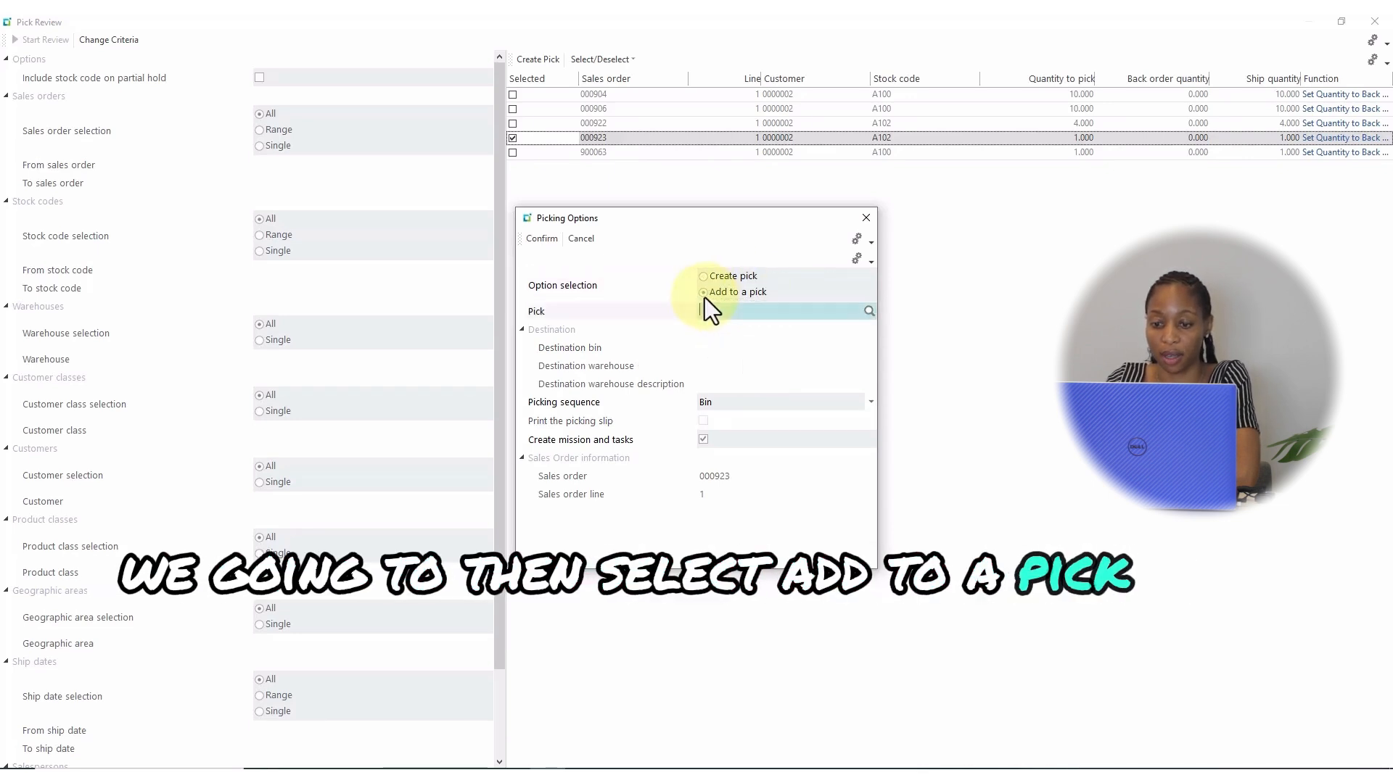
left_click(867, 312)
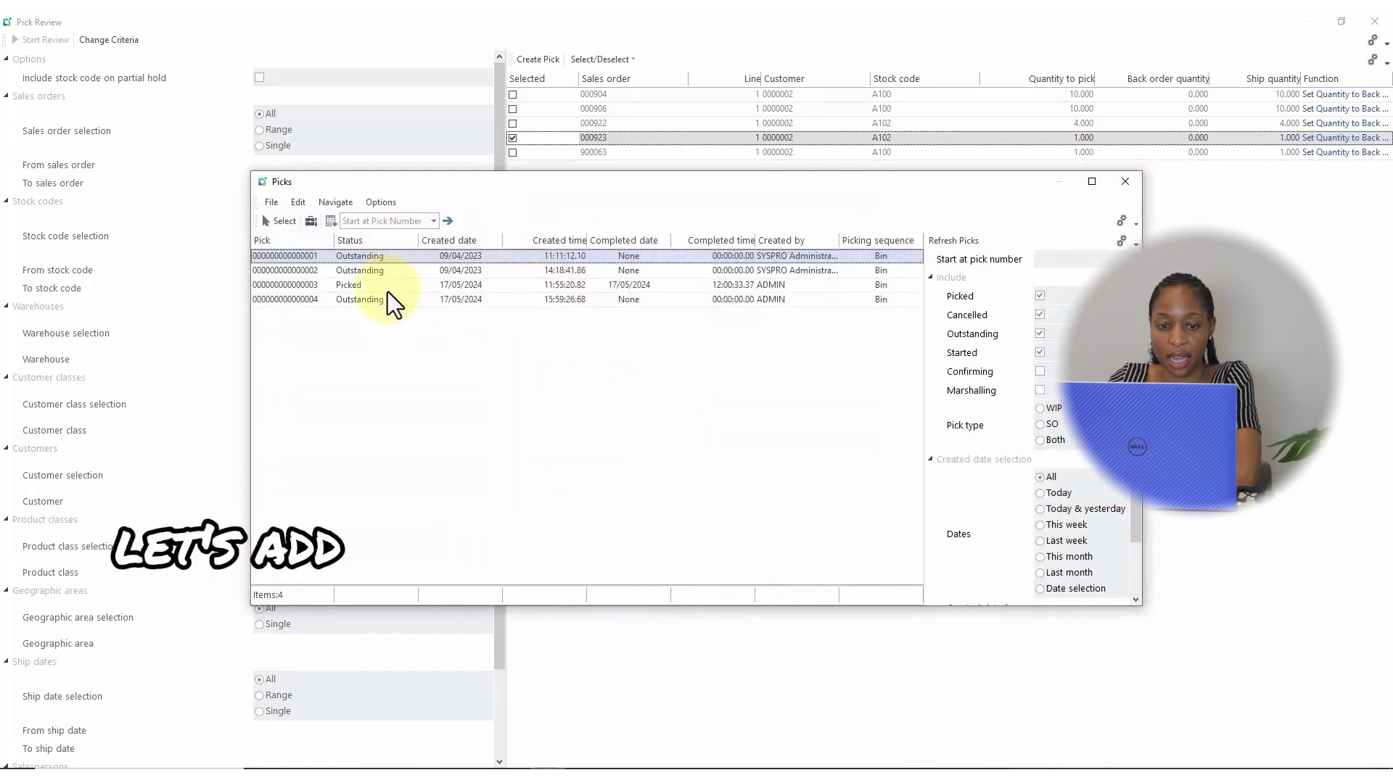
left_click(341, 300)
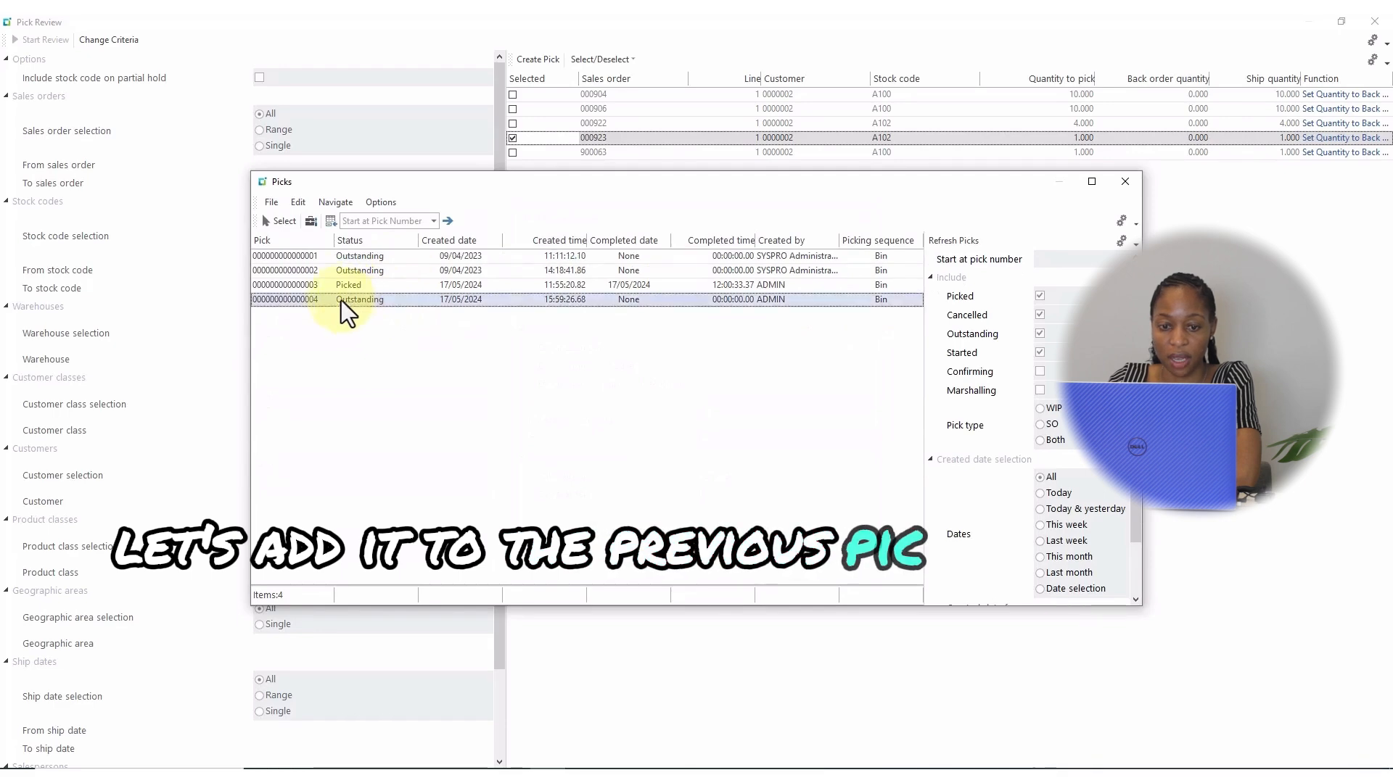
left_click(280, 222)
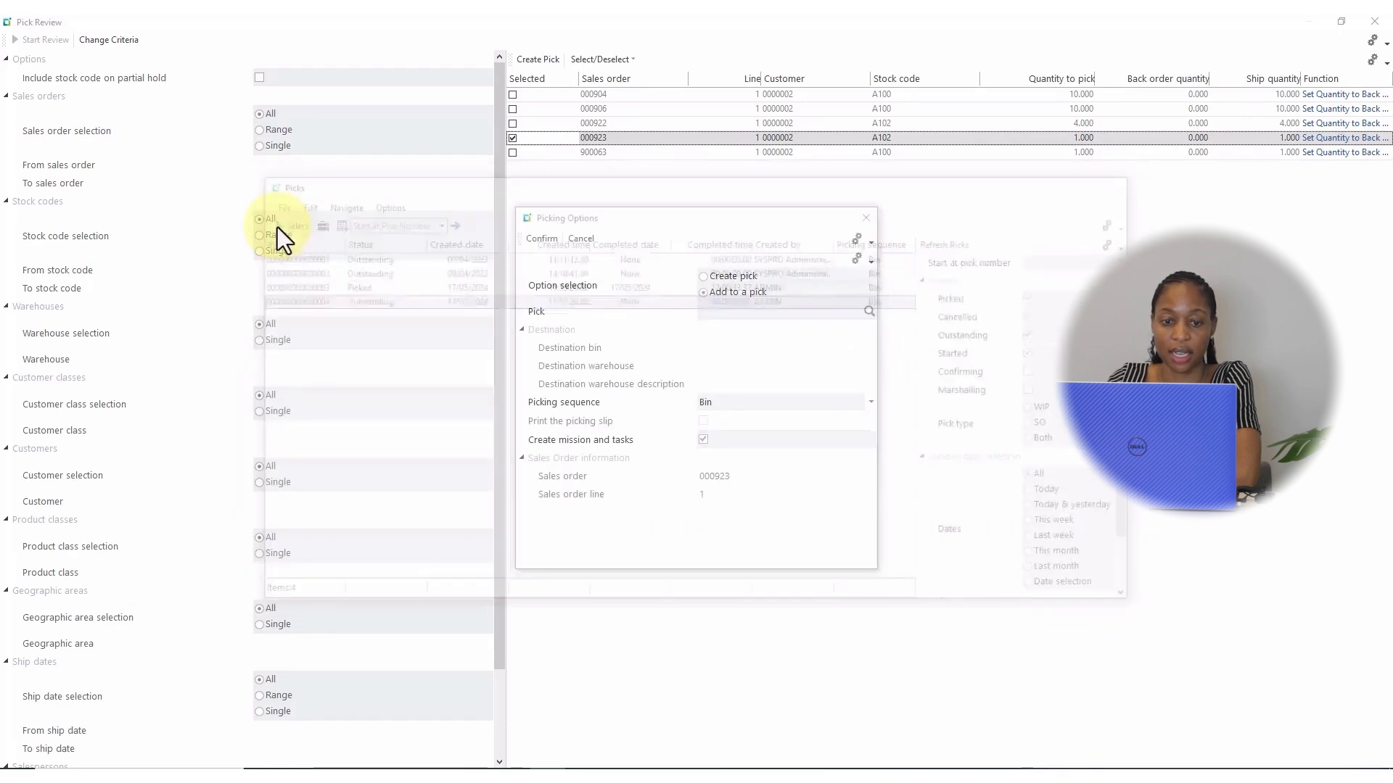
left_click(546, 239)
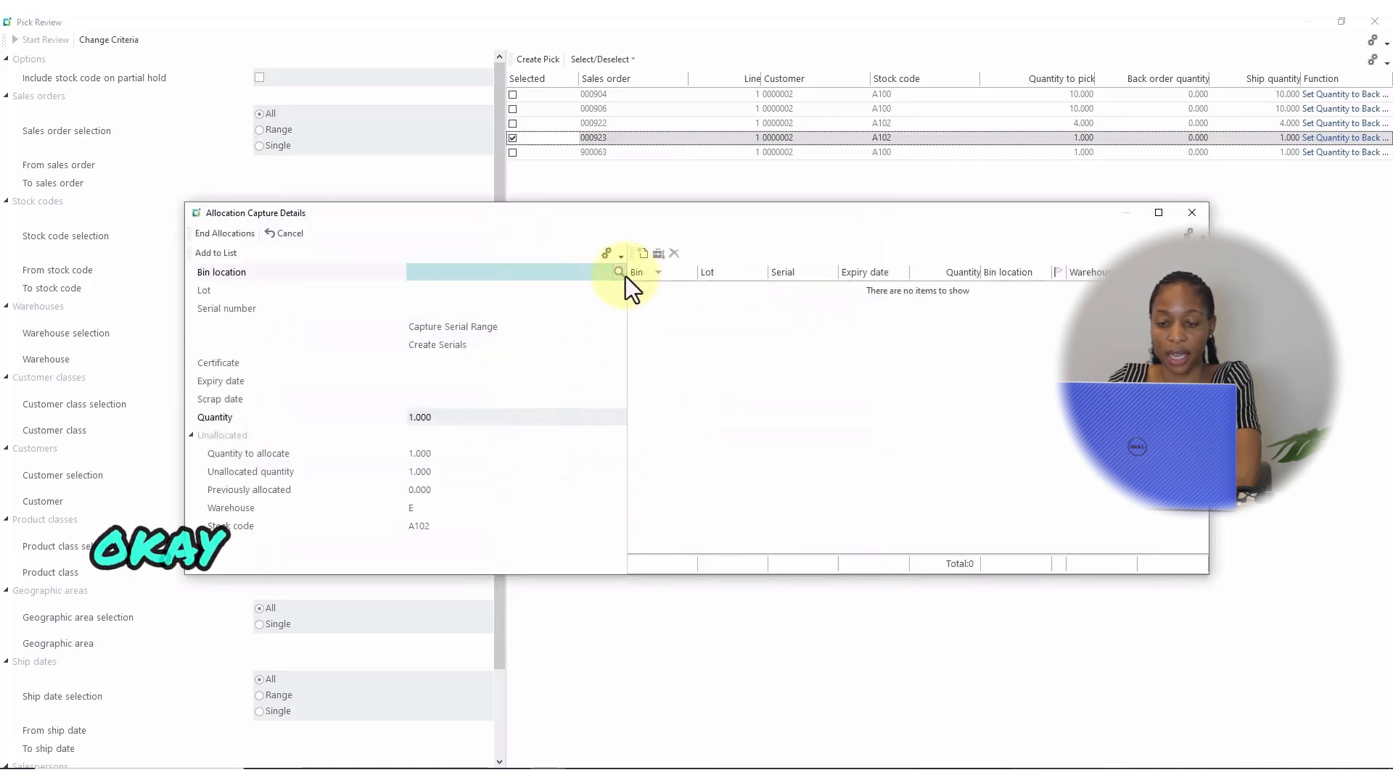
Step: Allocate a quantity of 1 of stock code A102 from bin E, accept the entries and close Pick Review
left_click(618, 273)
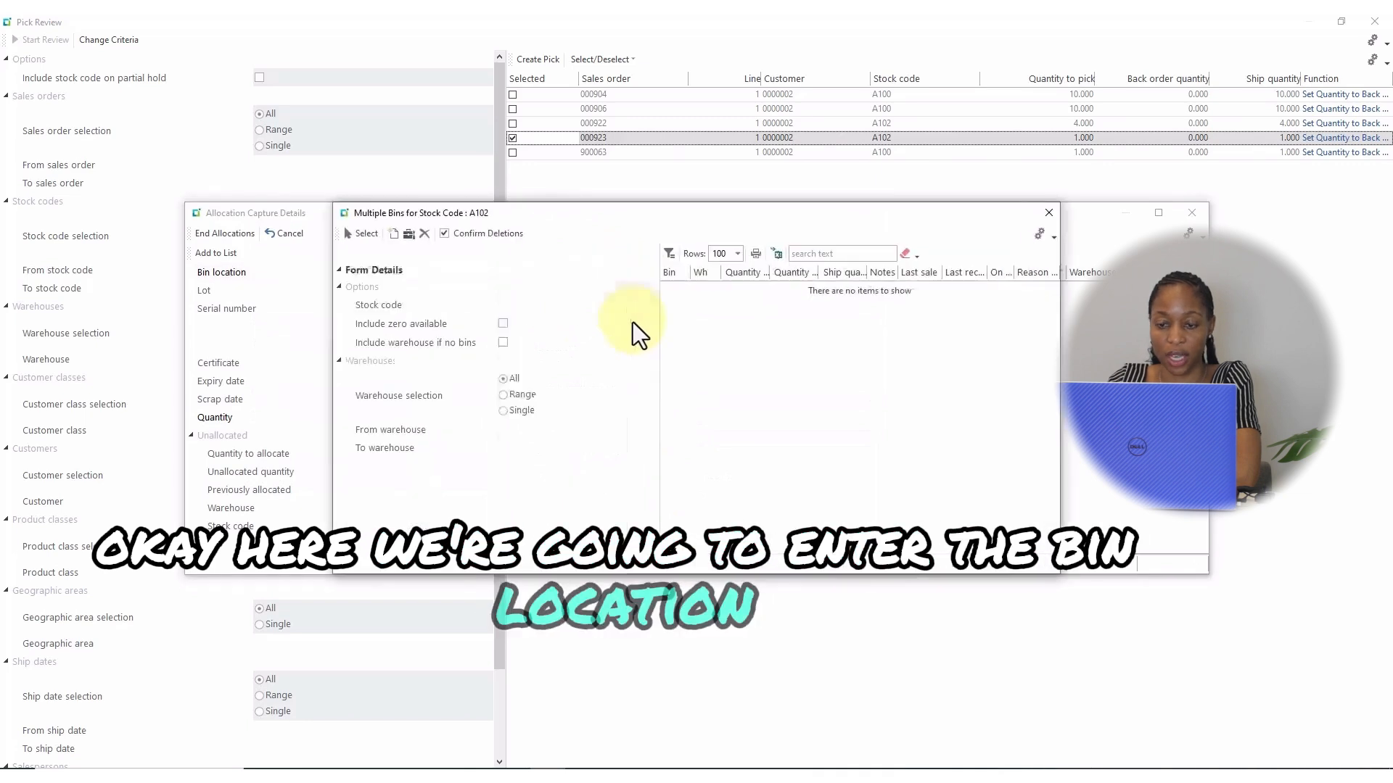
left_click(366, 235)
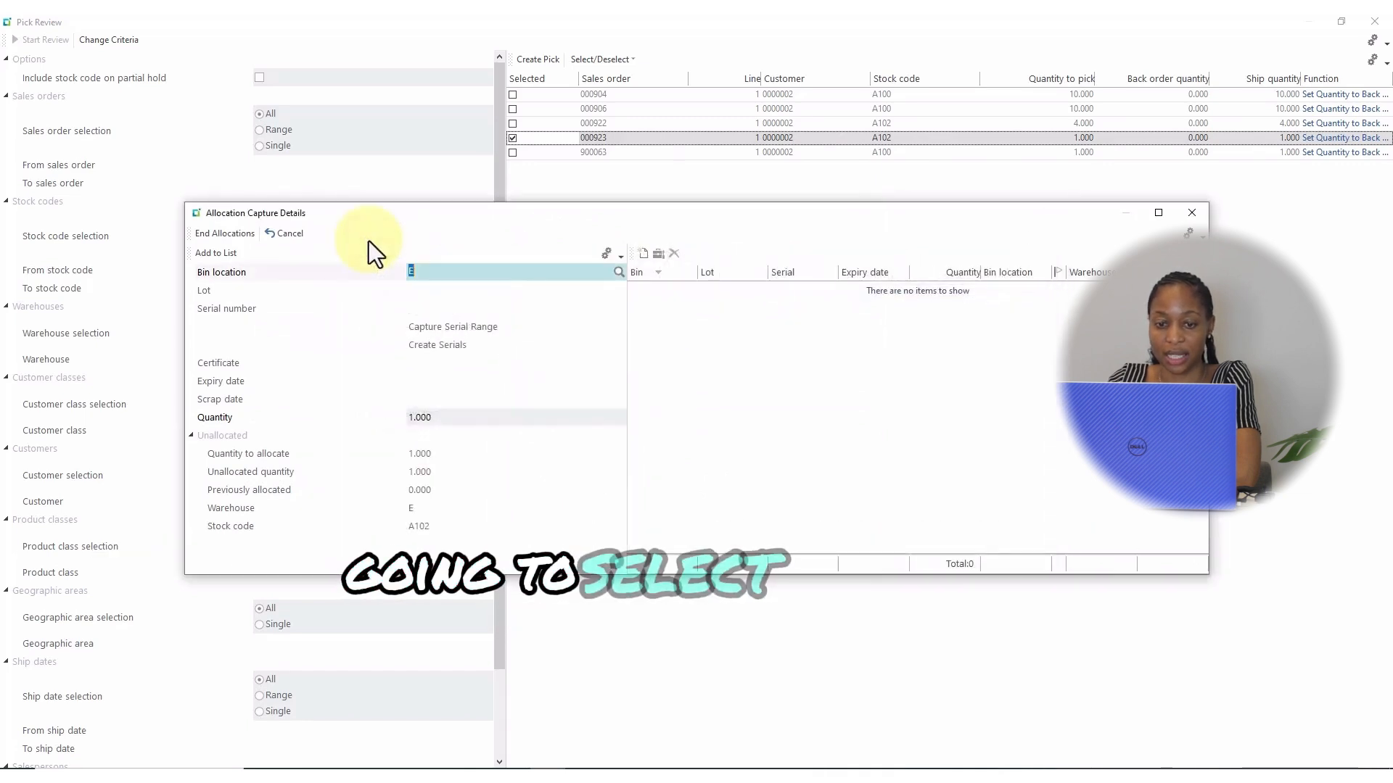
left_click(224, 254)
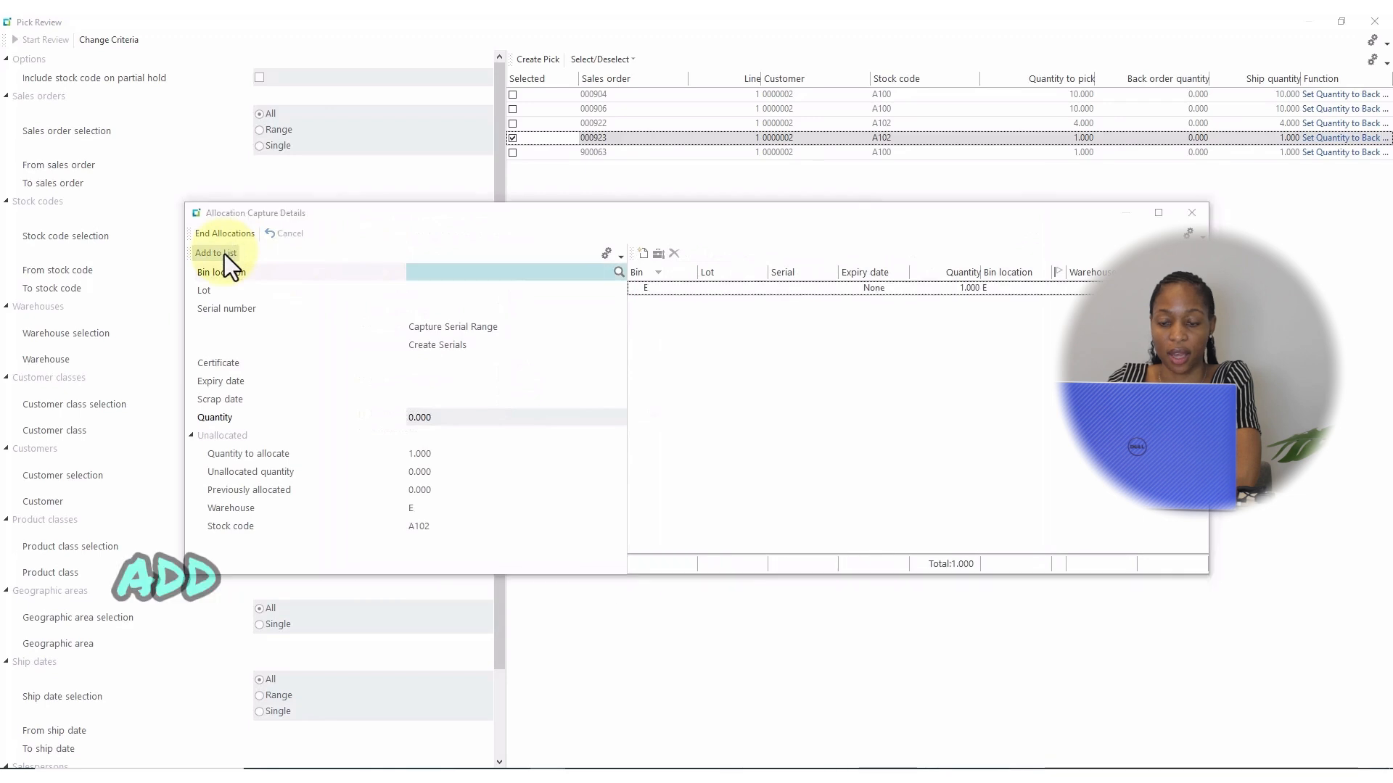
left_click(726, 399)
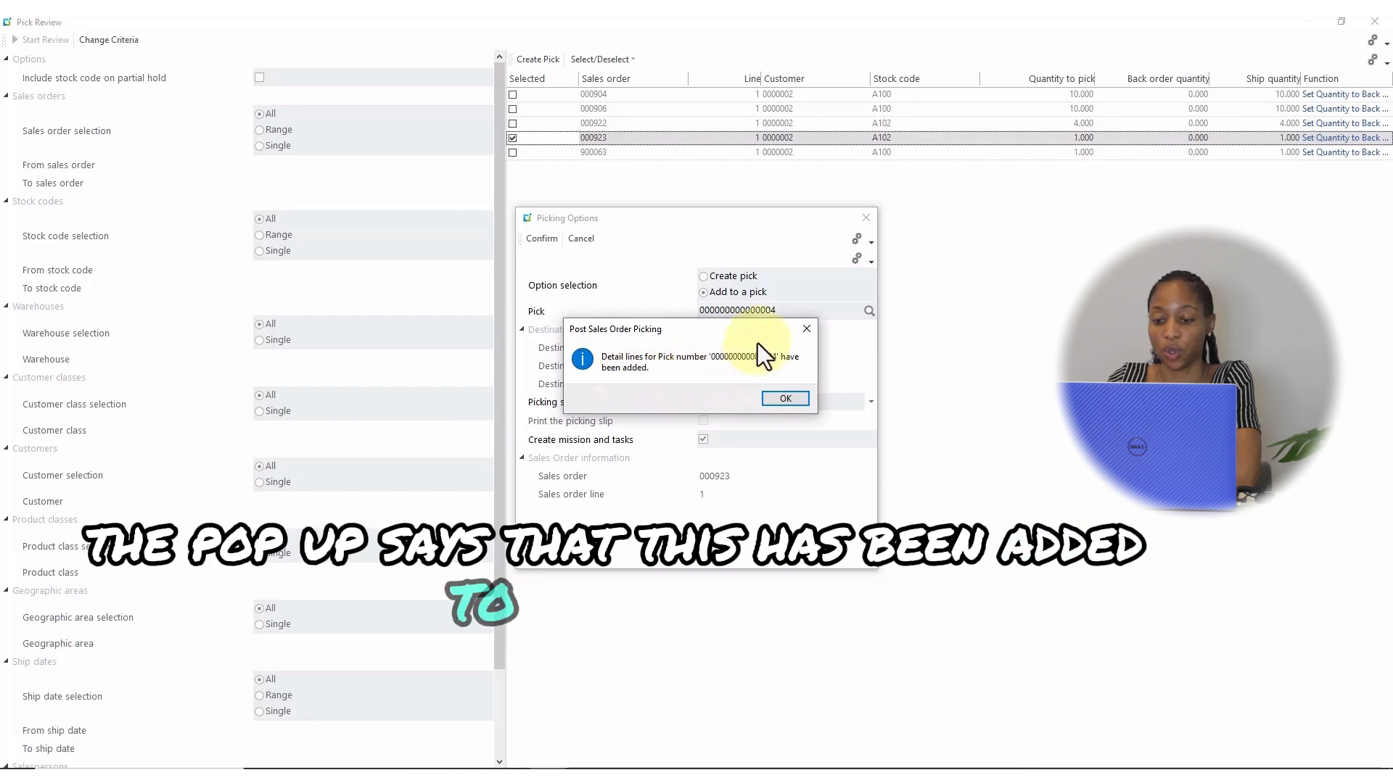
left_click(789, 398)
left_click(1373, 21)
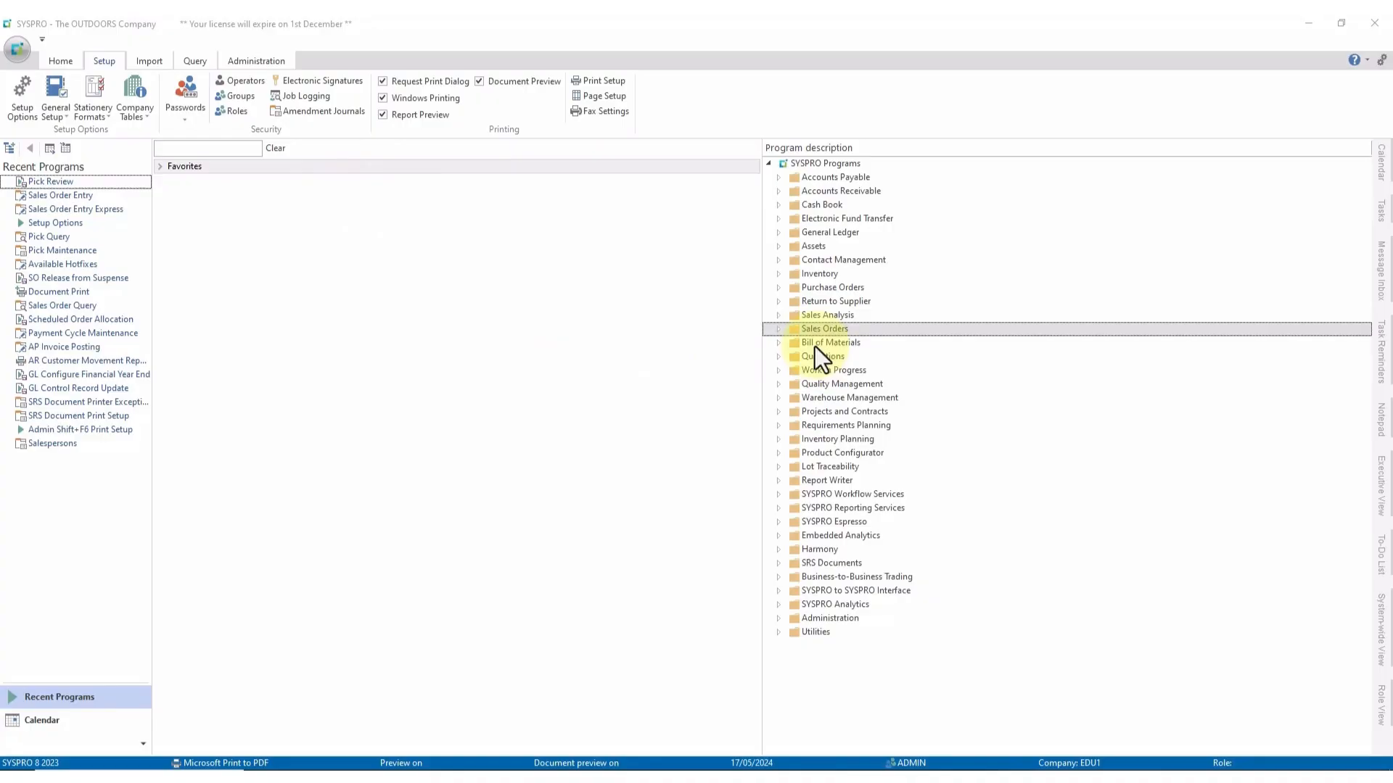
Step: Open Pick Maintenance from the Sales Orders picking transaction programs and load pick 4
left_click(777, 331)
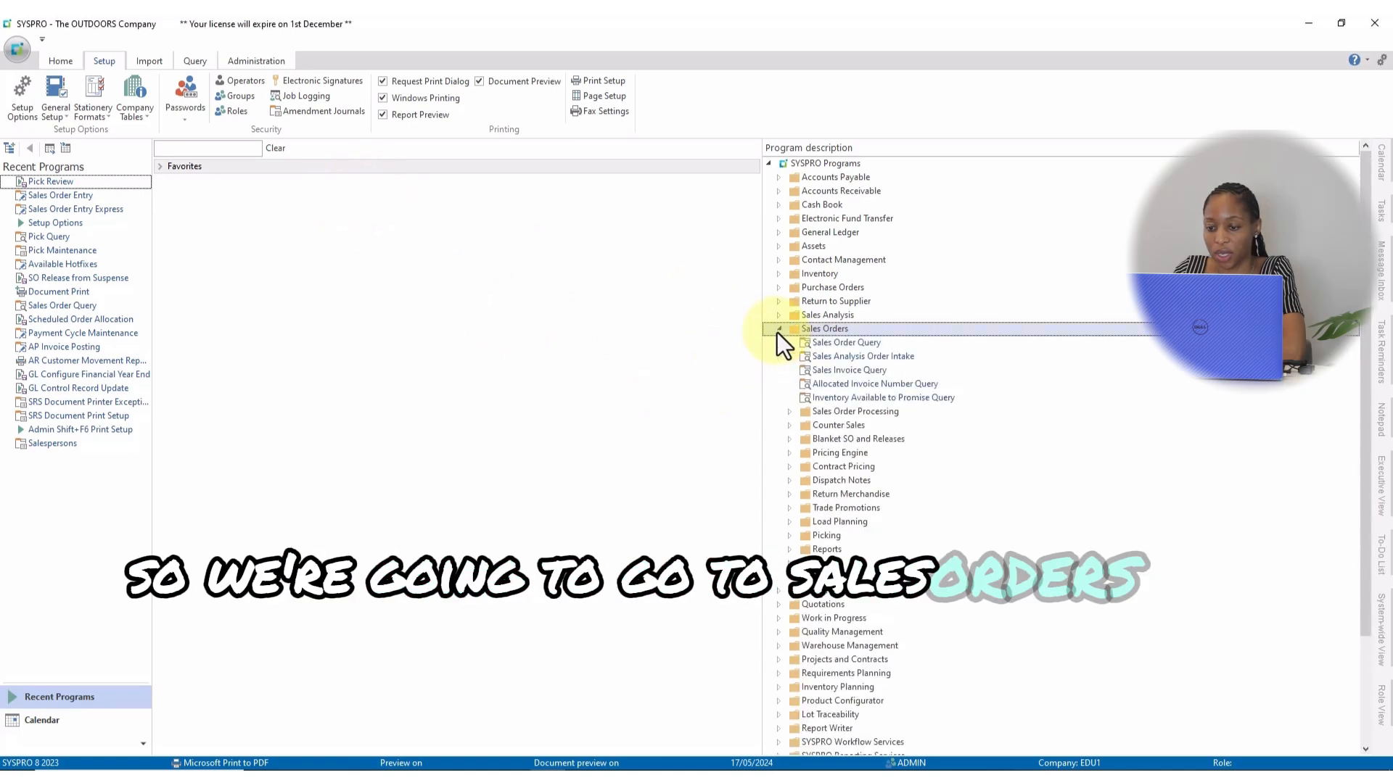
scroll(860, 481, "down", 2)
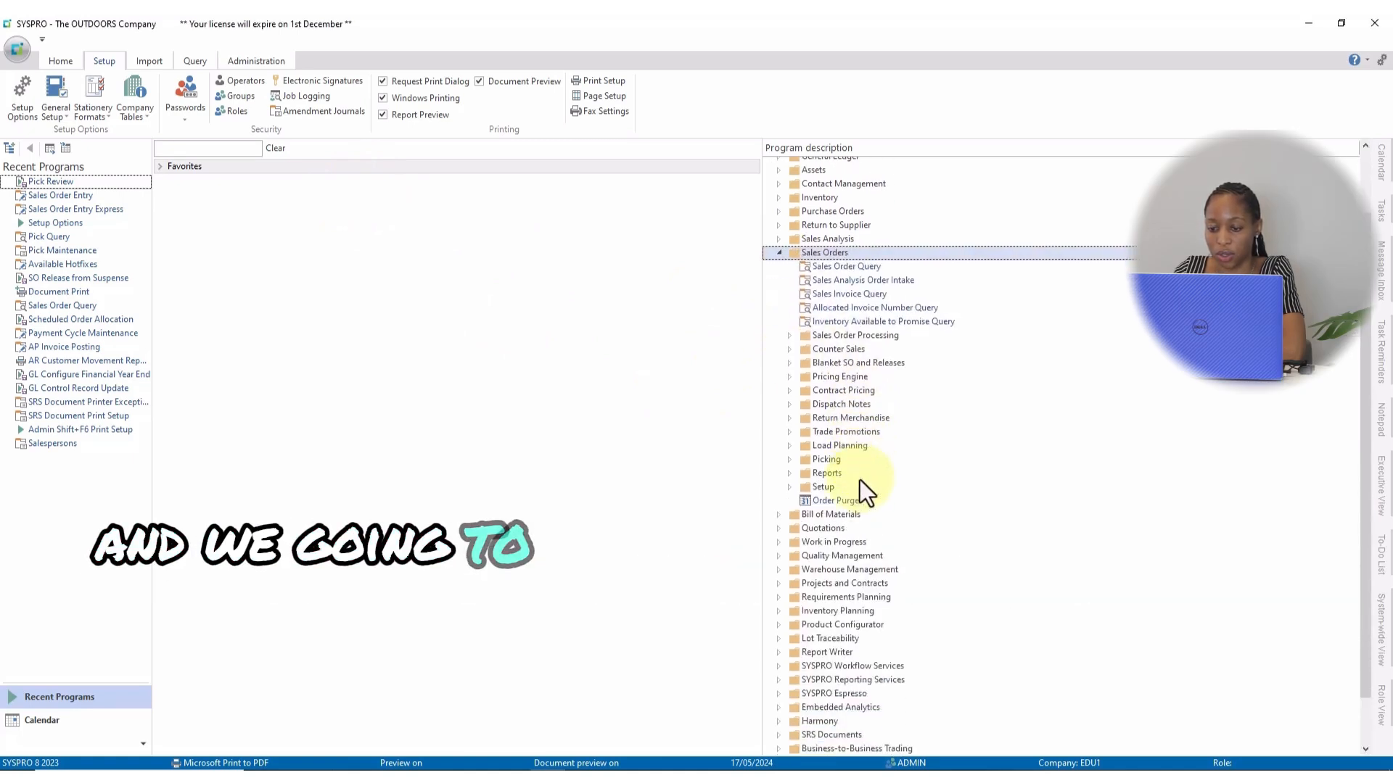
left_click(789, 461)
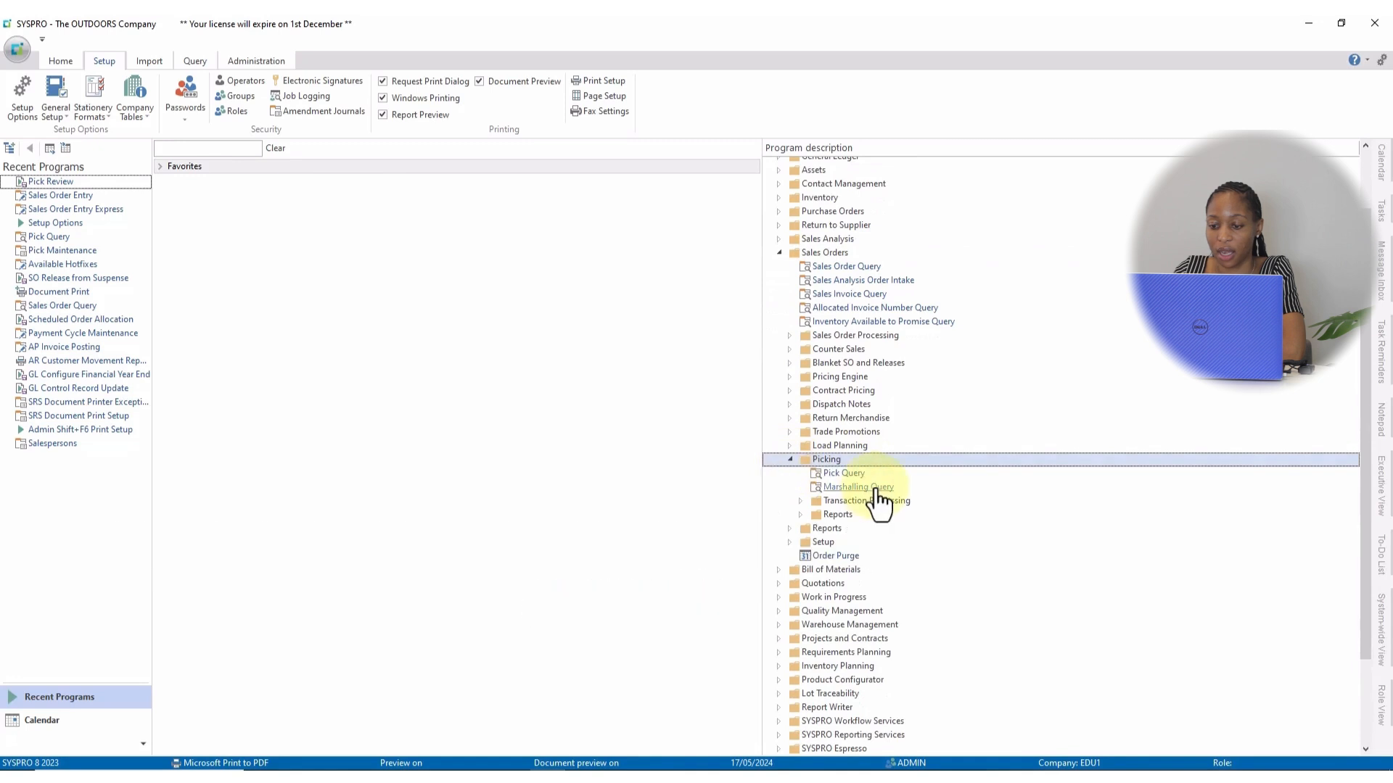
scroll(876, 490, "down", 2)
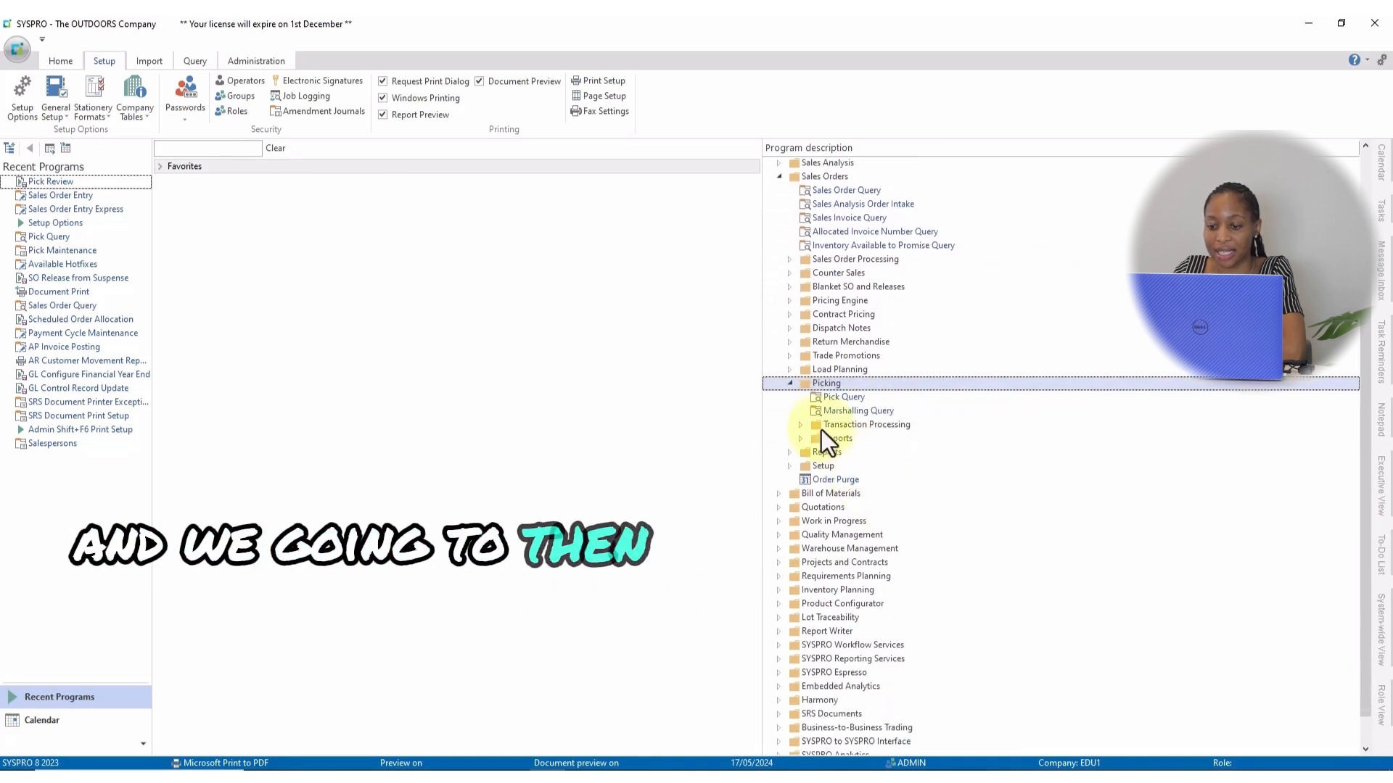
left_click(799, 426)
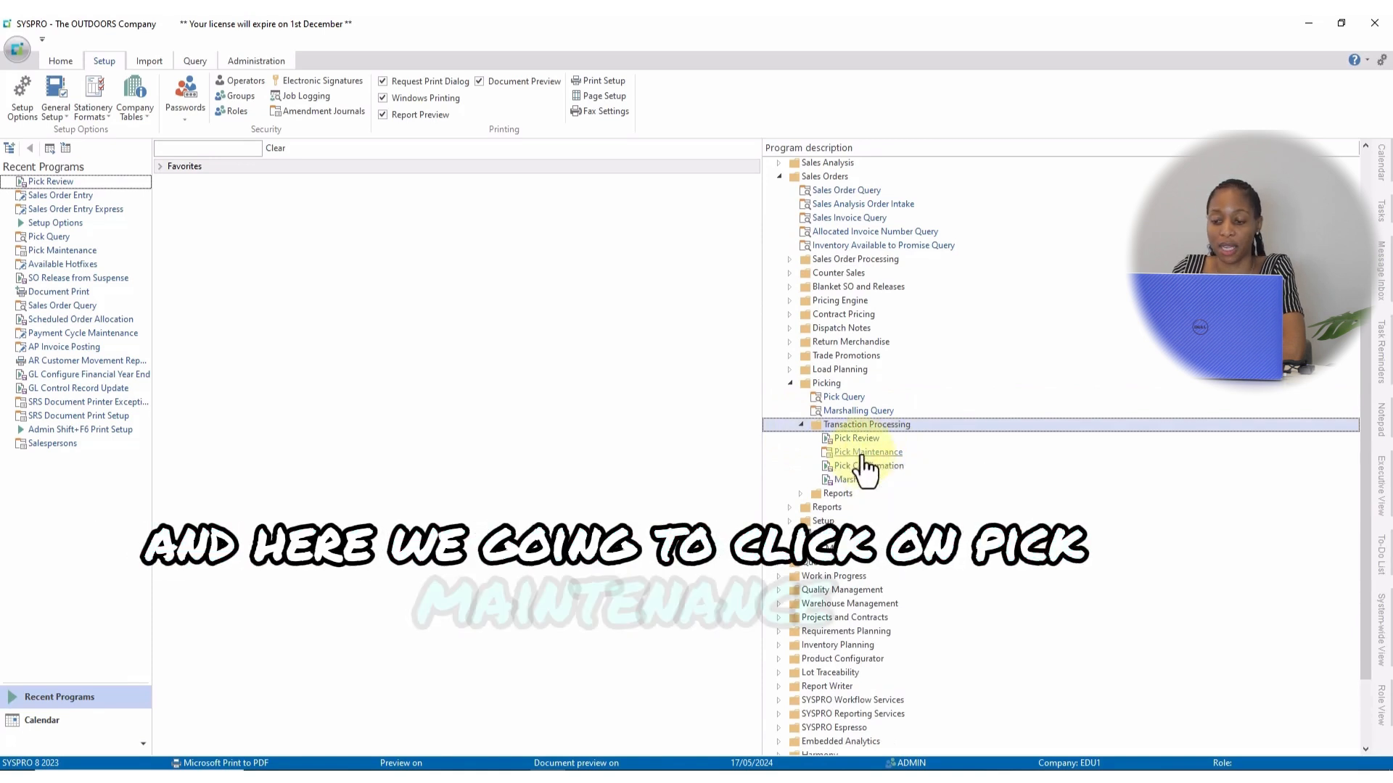
double_click(865, 454)
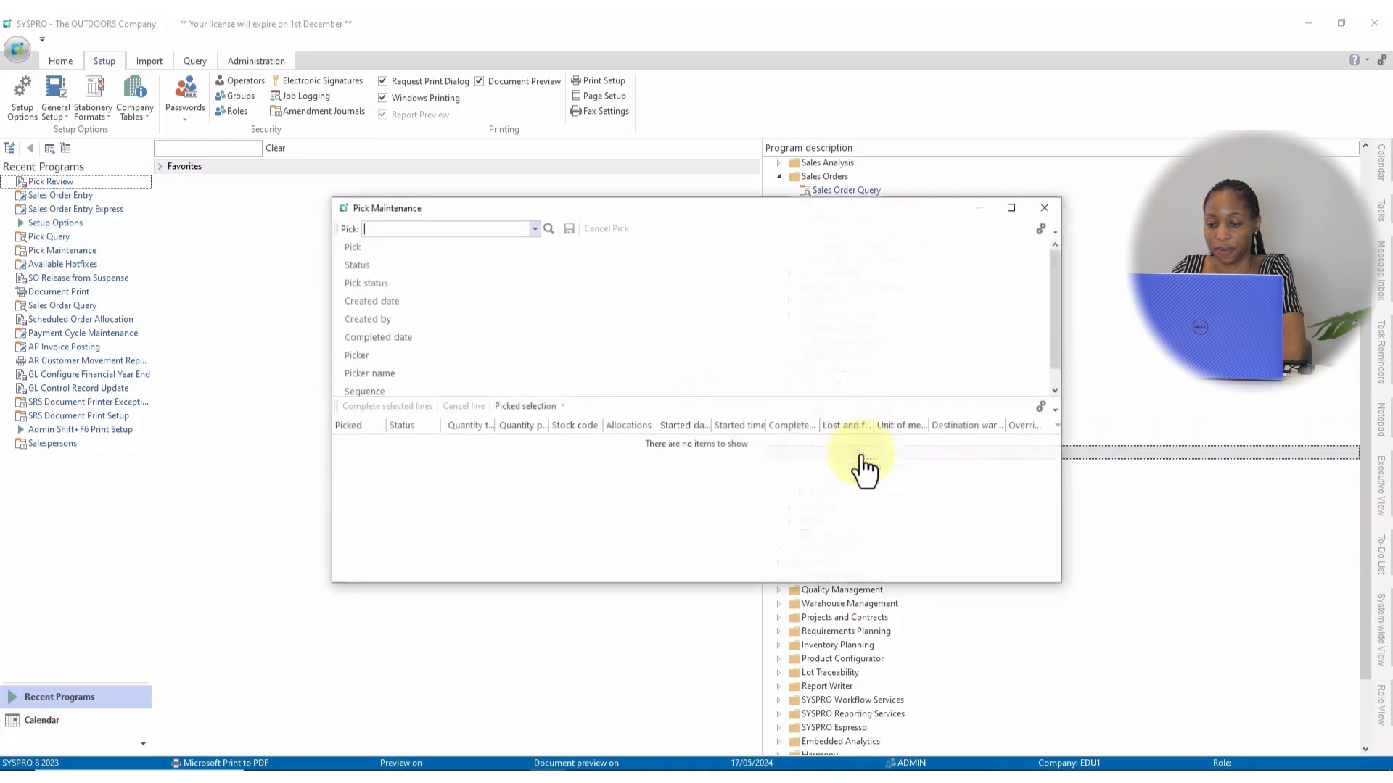
left_click(1011, 208)
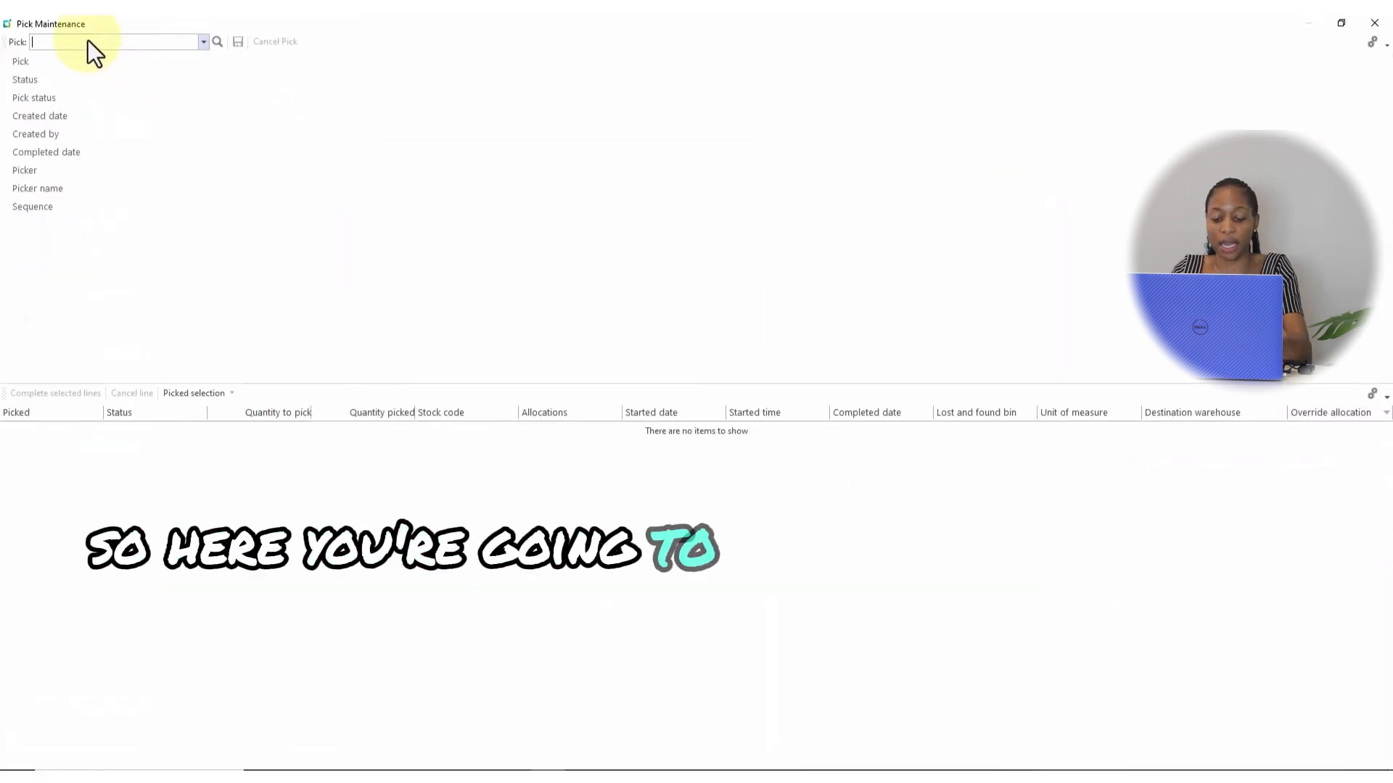
type("4")
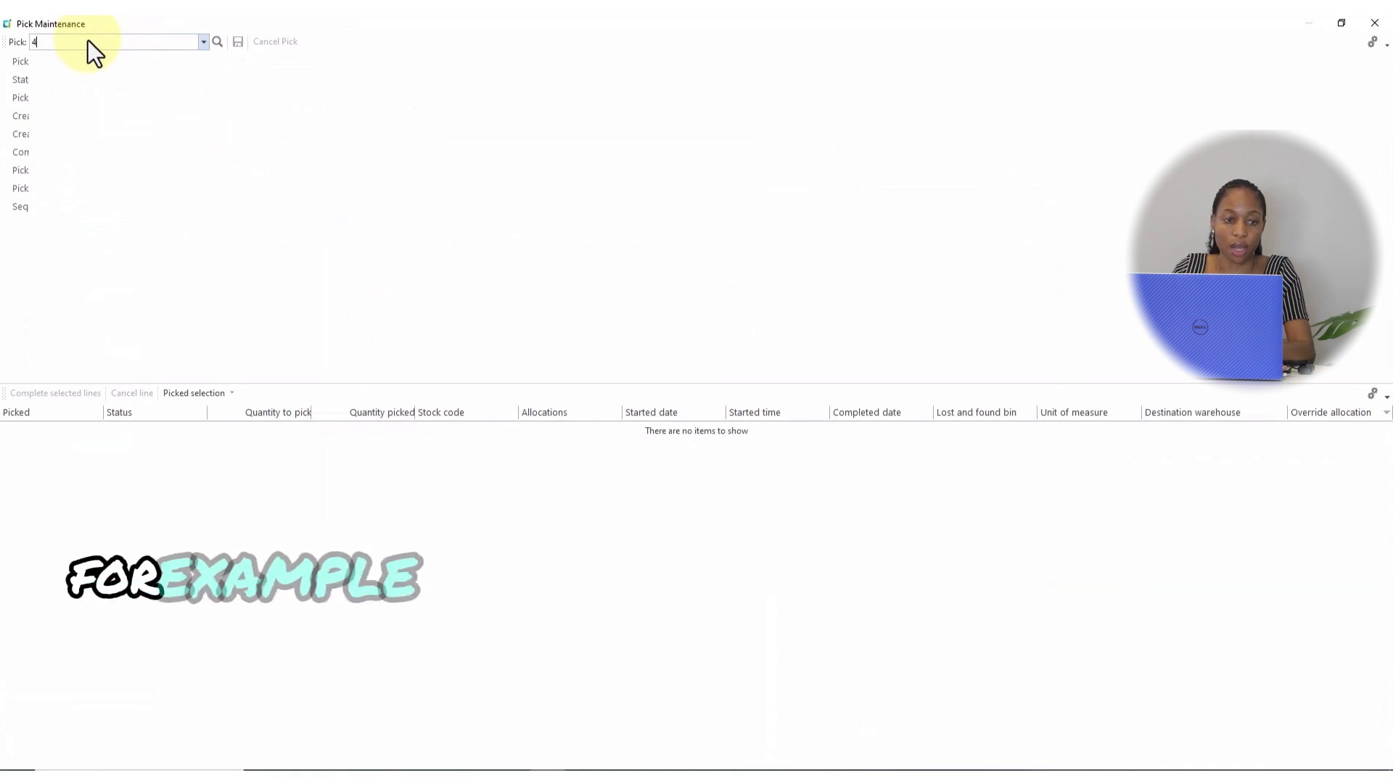
key("Return")
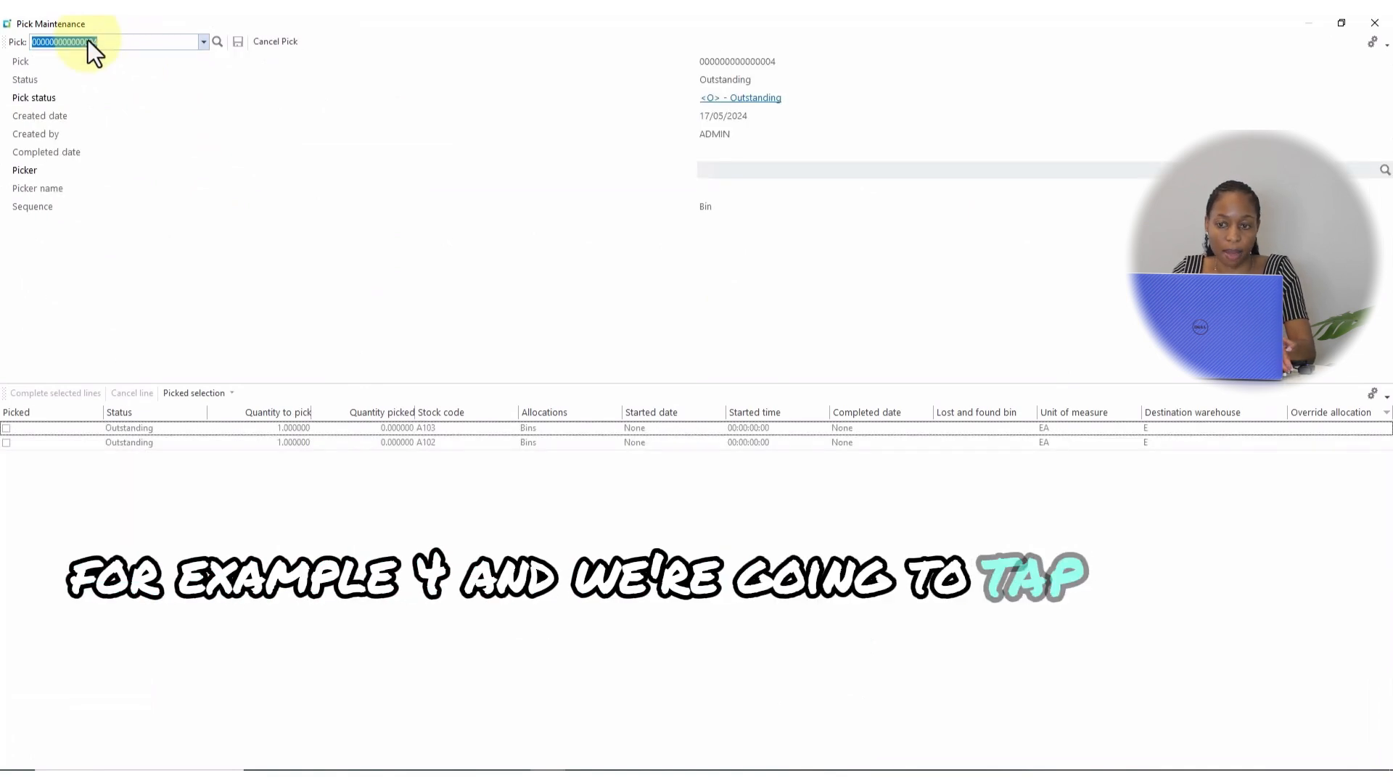
Step: Choose the second listed employee as the picker for pick 4 and start picking by changing the pick status
left_click(734, 100)
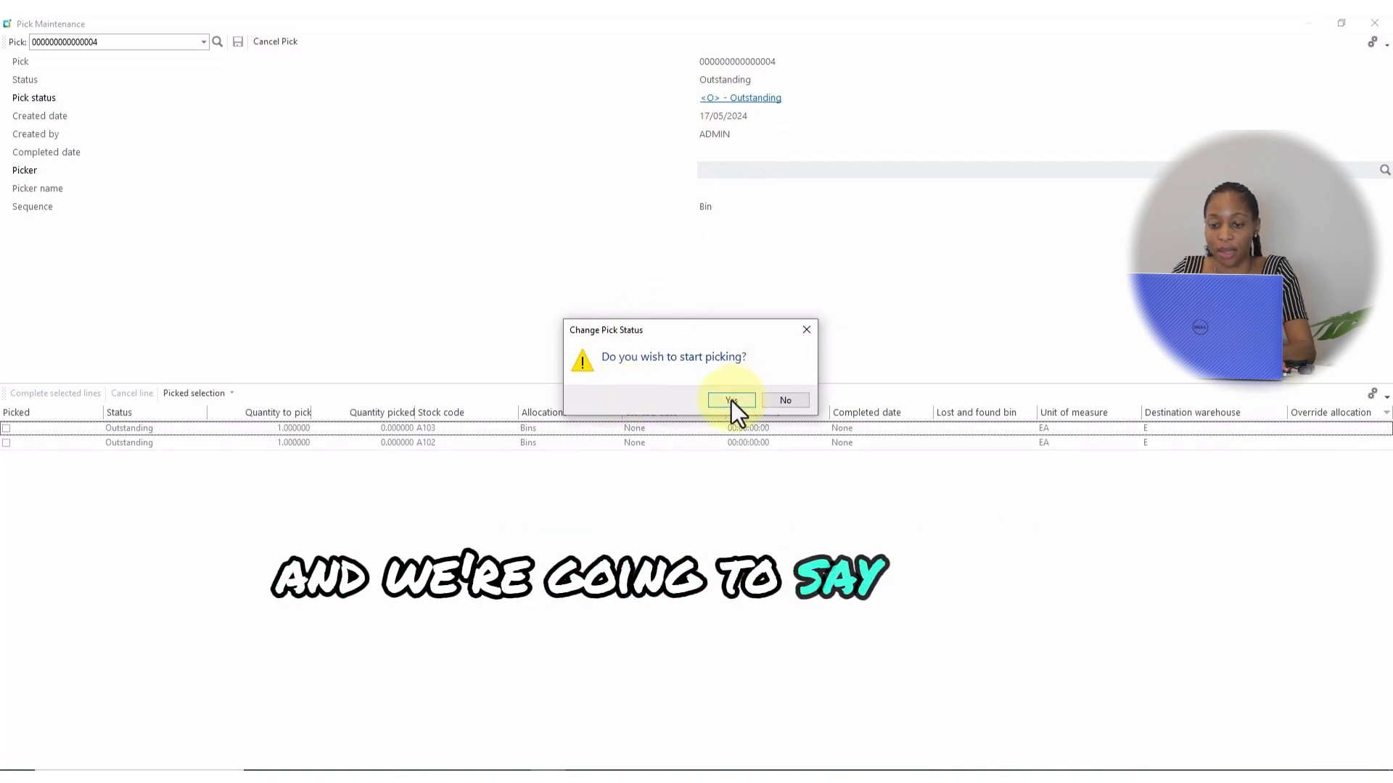
left_click(810, 331)
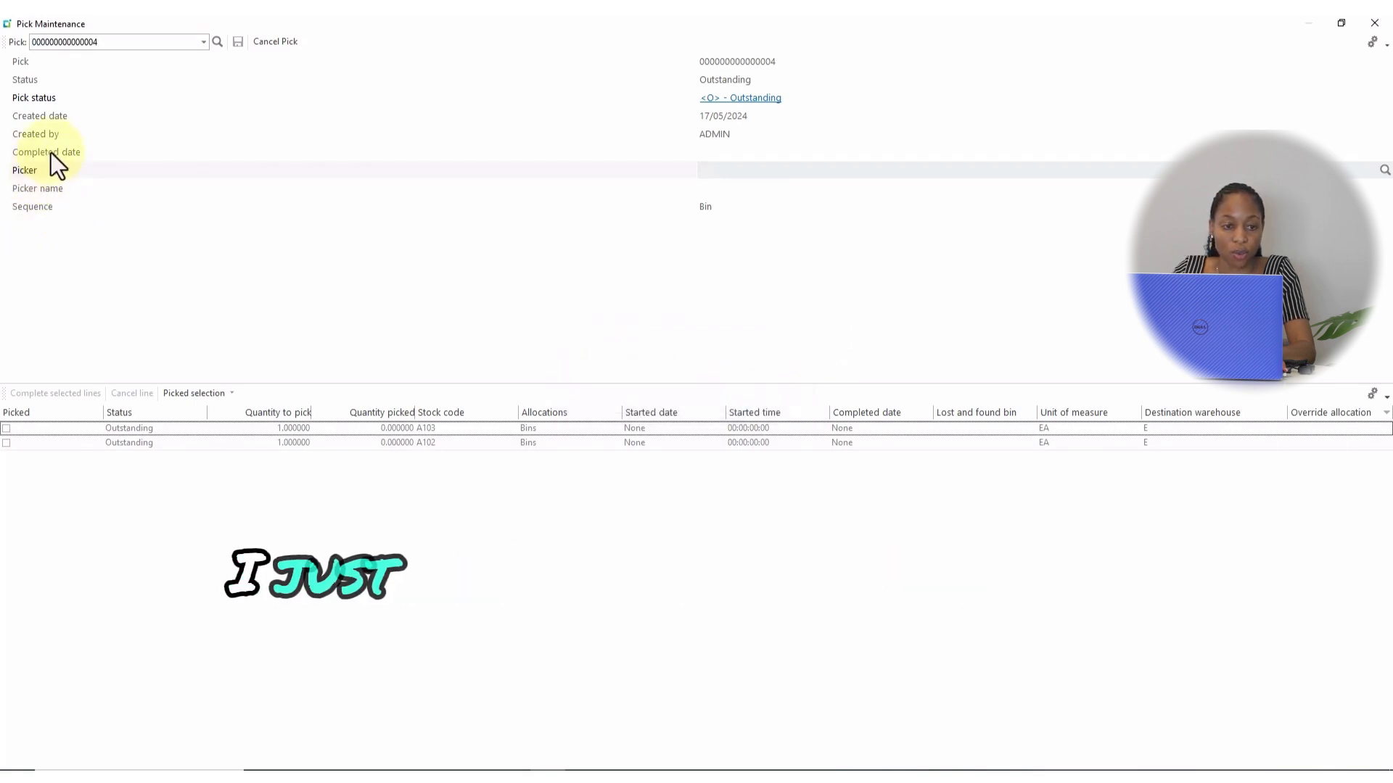
left_click(1383, 171)
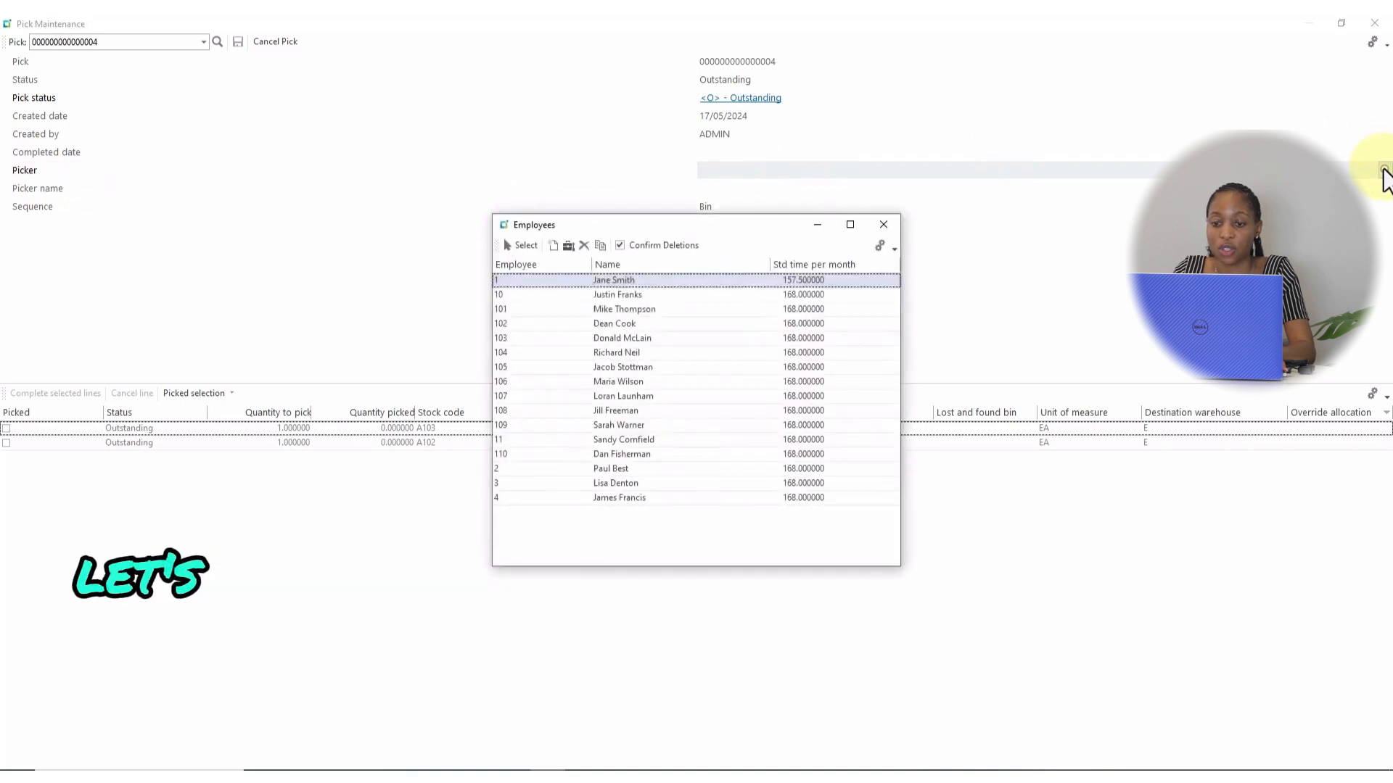
left_click(603, 296)
left_click(521, 243)
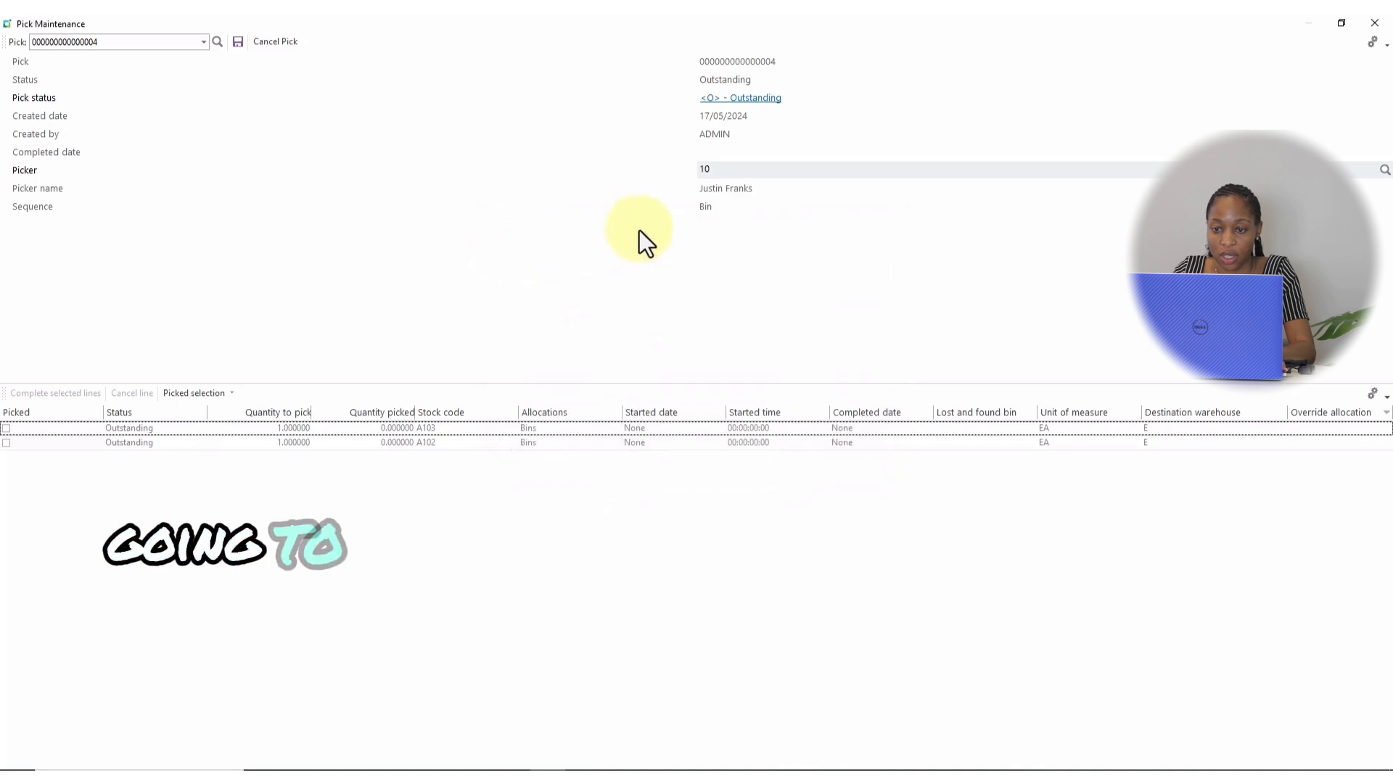
left_click(745, 104)
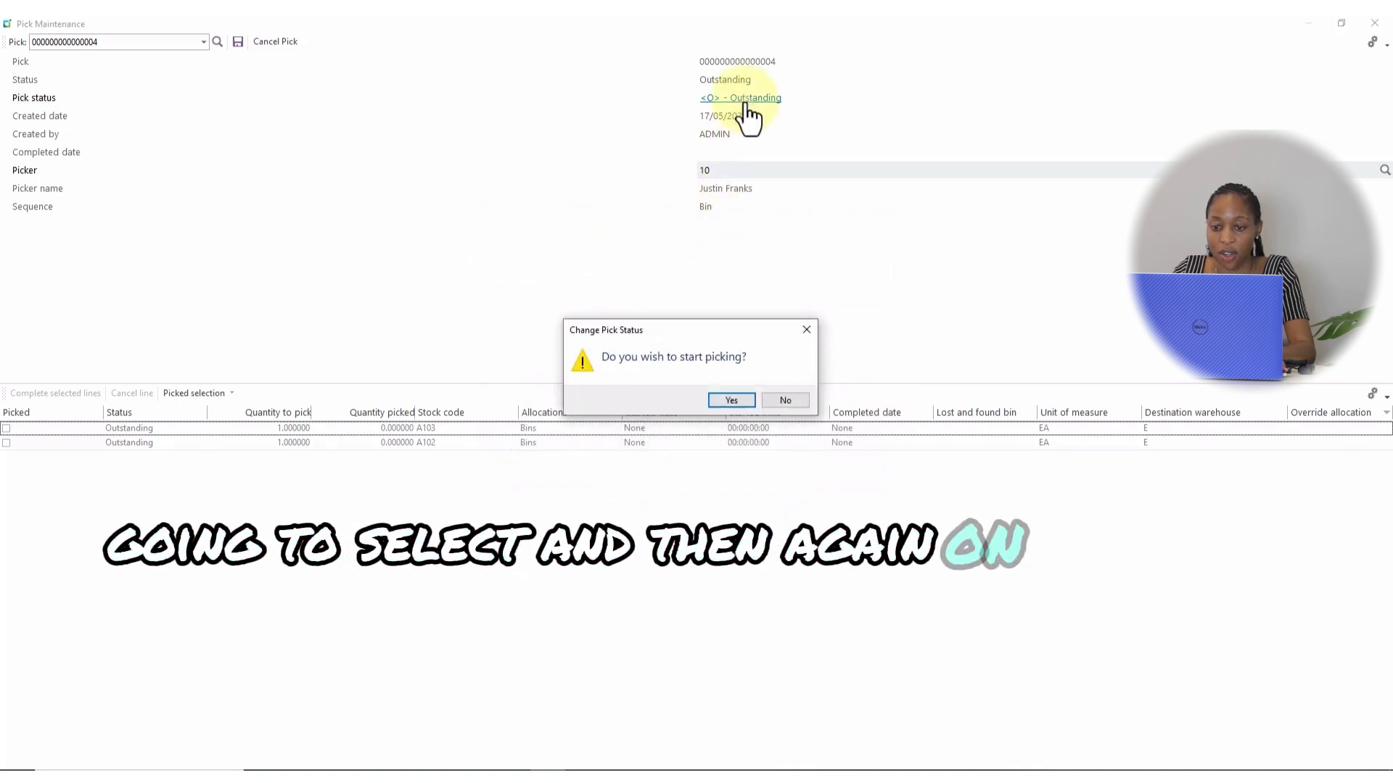
left_click(732, 400)
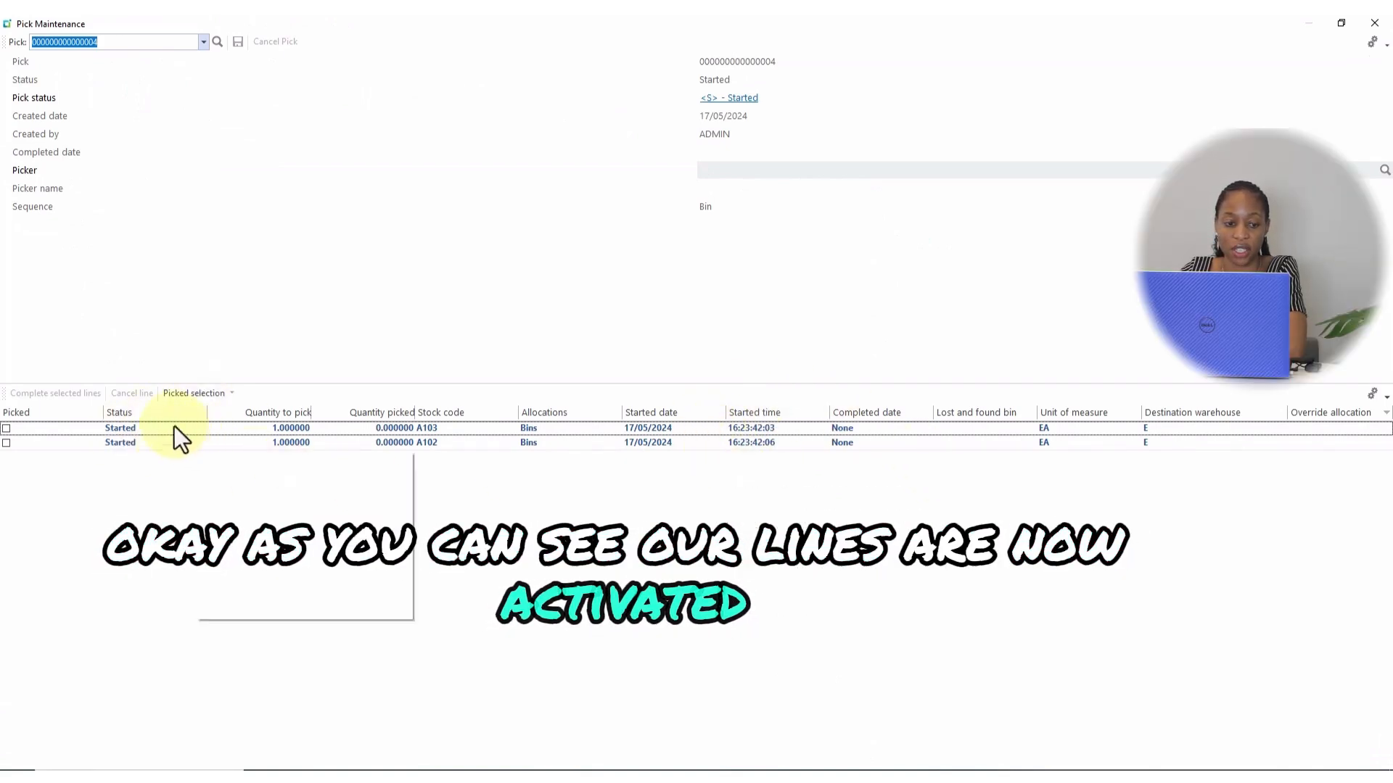
Step: Mark the A103 and A102 lines as picked, complete the selected lines and close Pick Maintenance
left_click(6, 429)
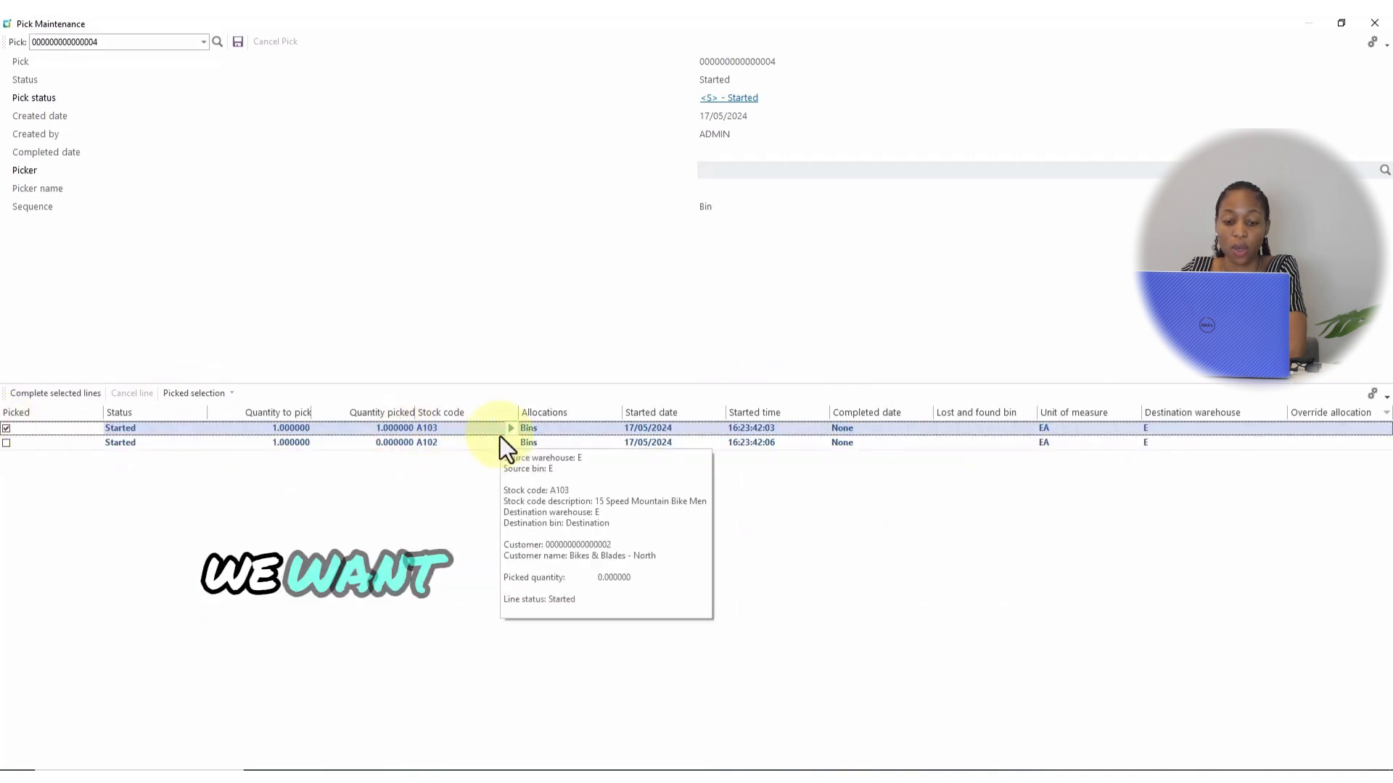
left_click(7, 443)
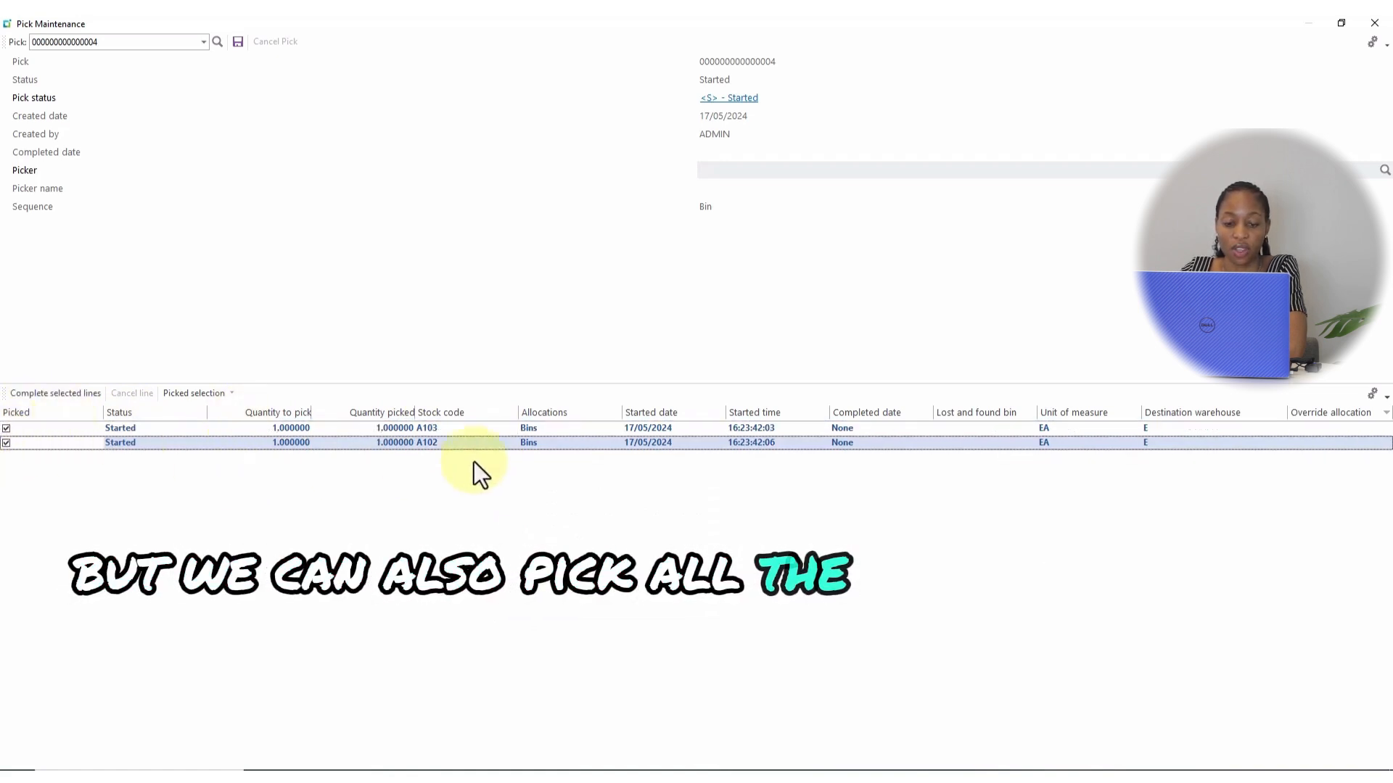
left_click(42, 398)
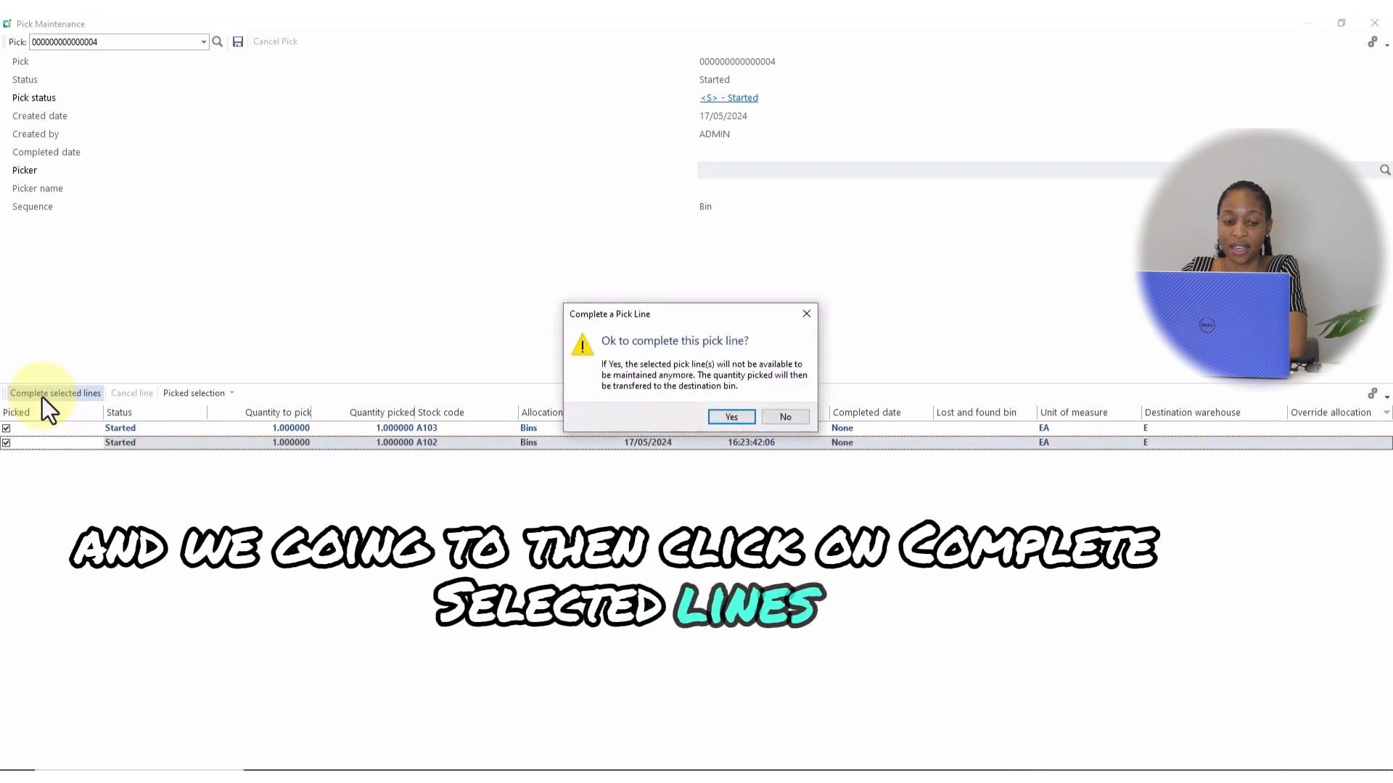
left_click(730, 418)
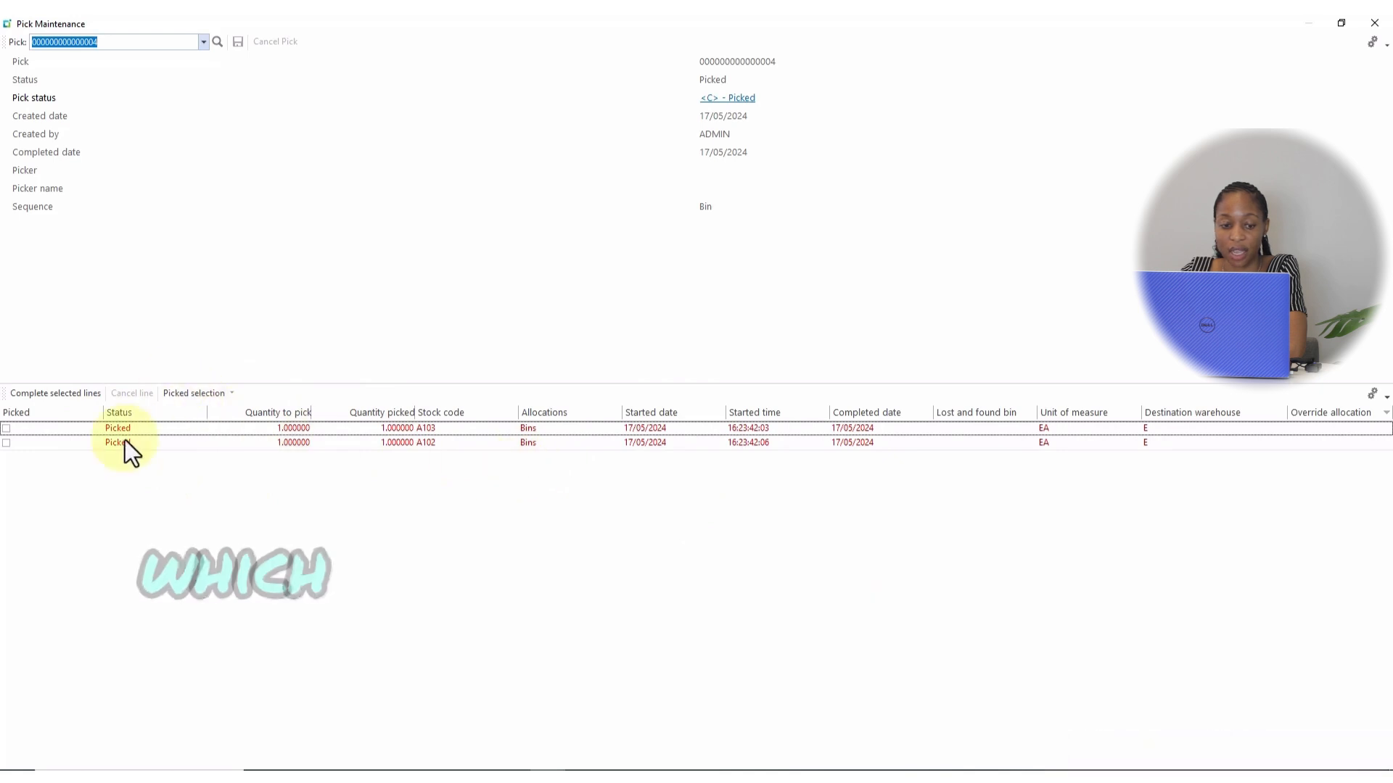
mouse_move(119, 450)
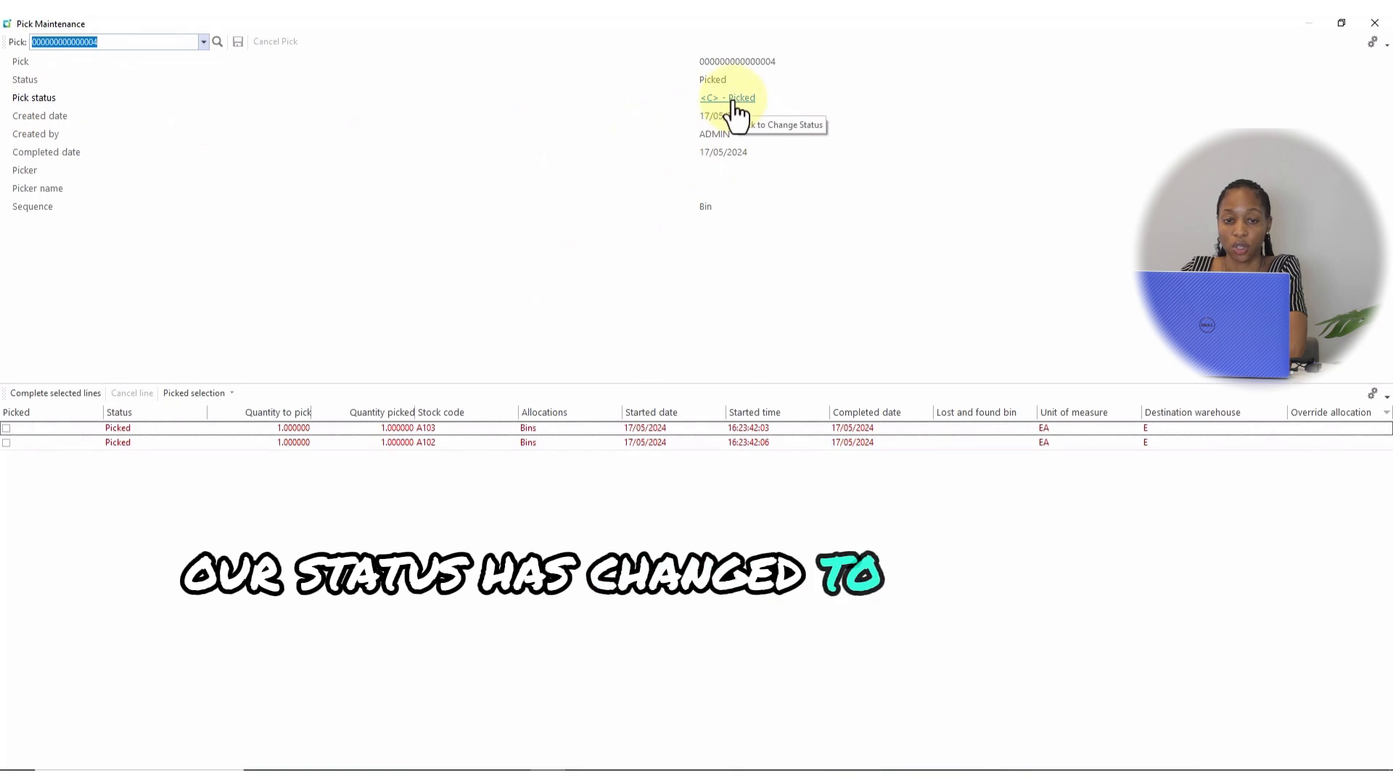
left_click(1375, 25)
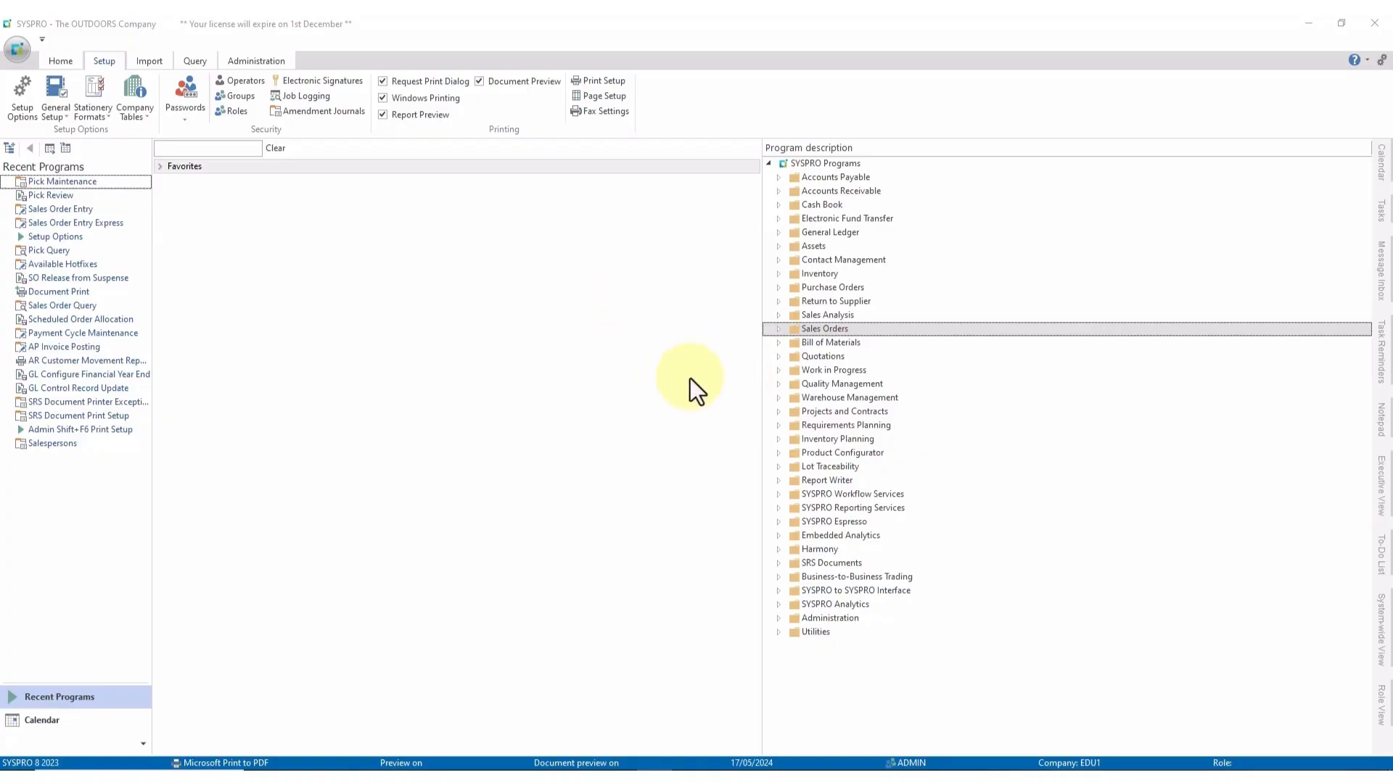
Step: Open Pick Query from the Sales Orders picking programs, view the details of pick 2 and close the query
left_click(779, 329)
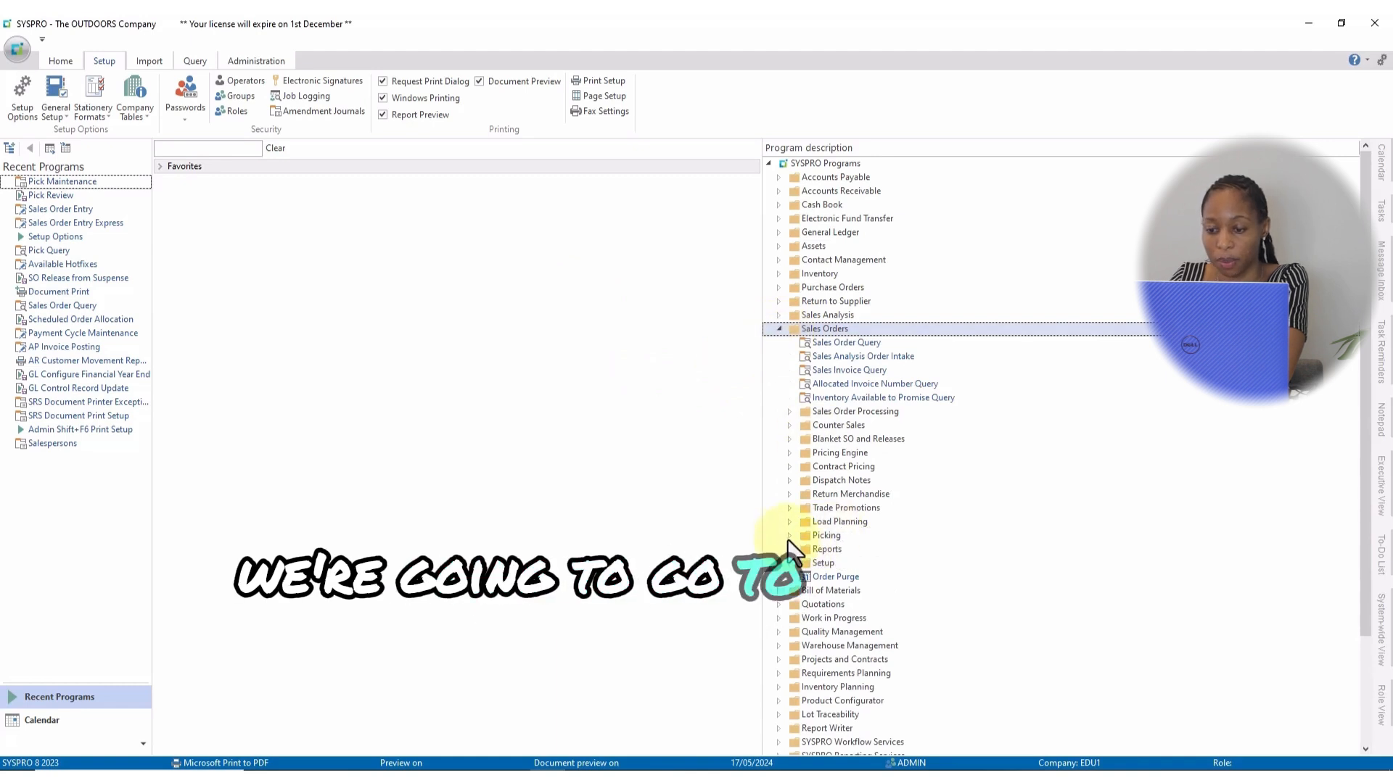
left_click(790, 537)
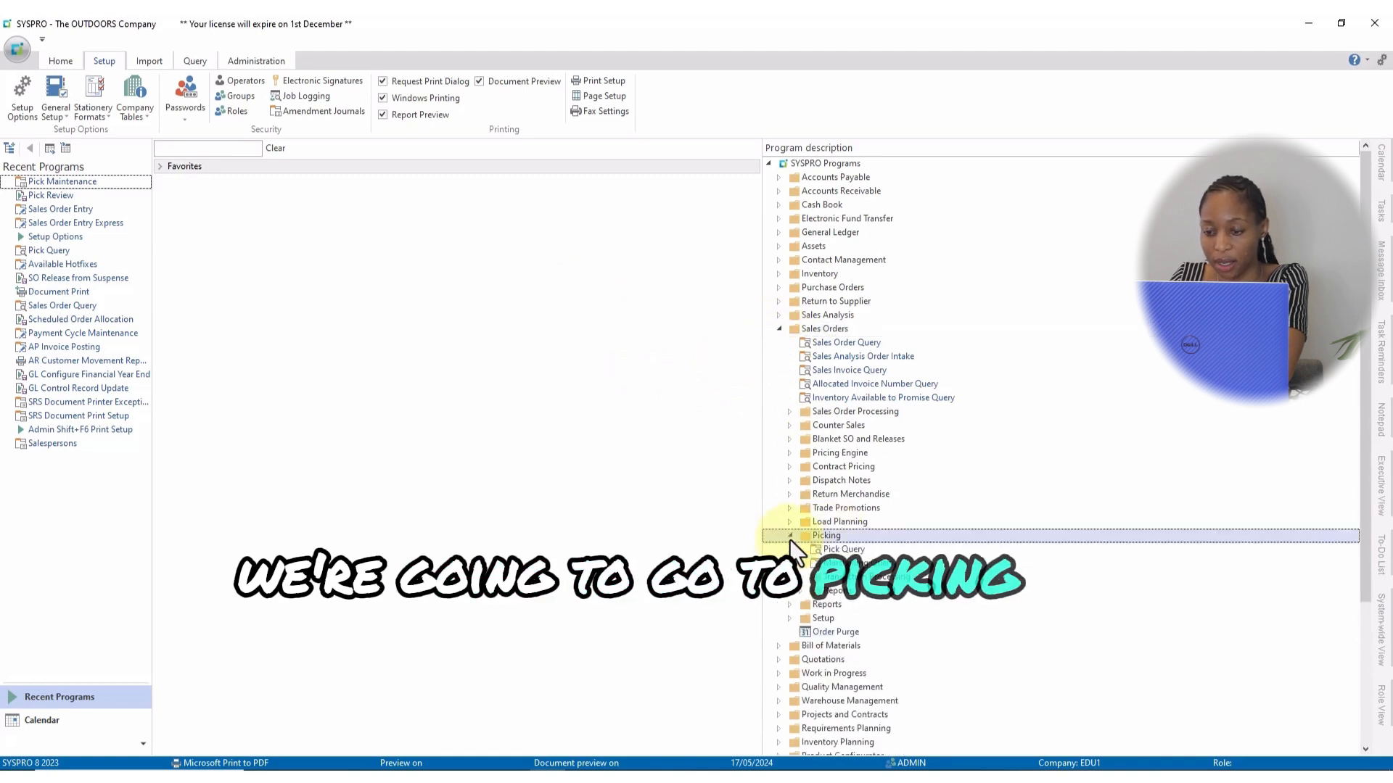
left_click(841, 550)
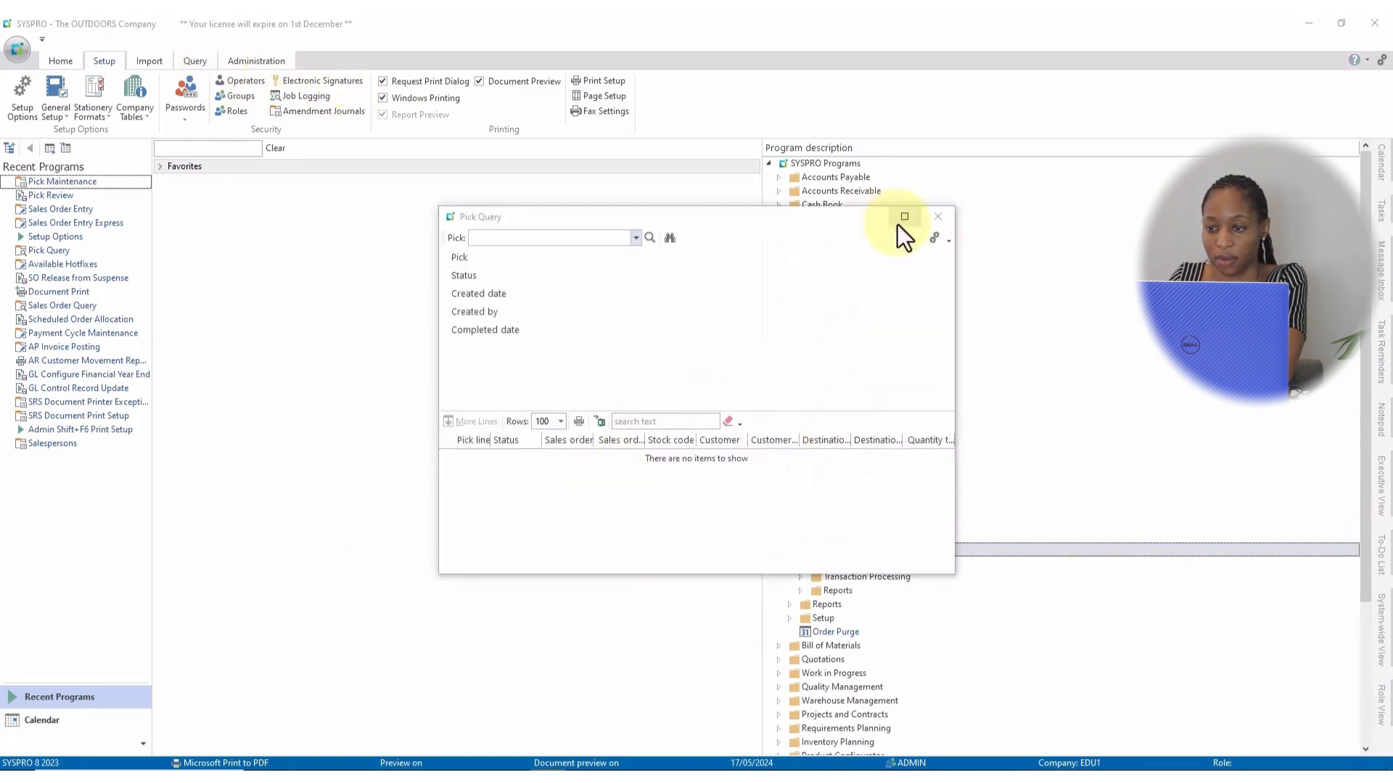
left_click(904, 217)
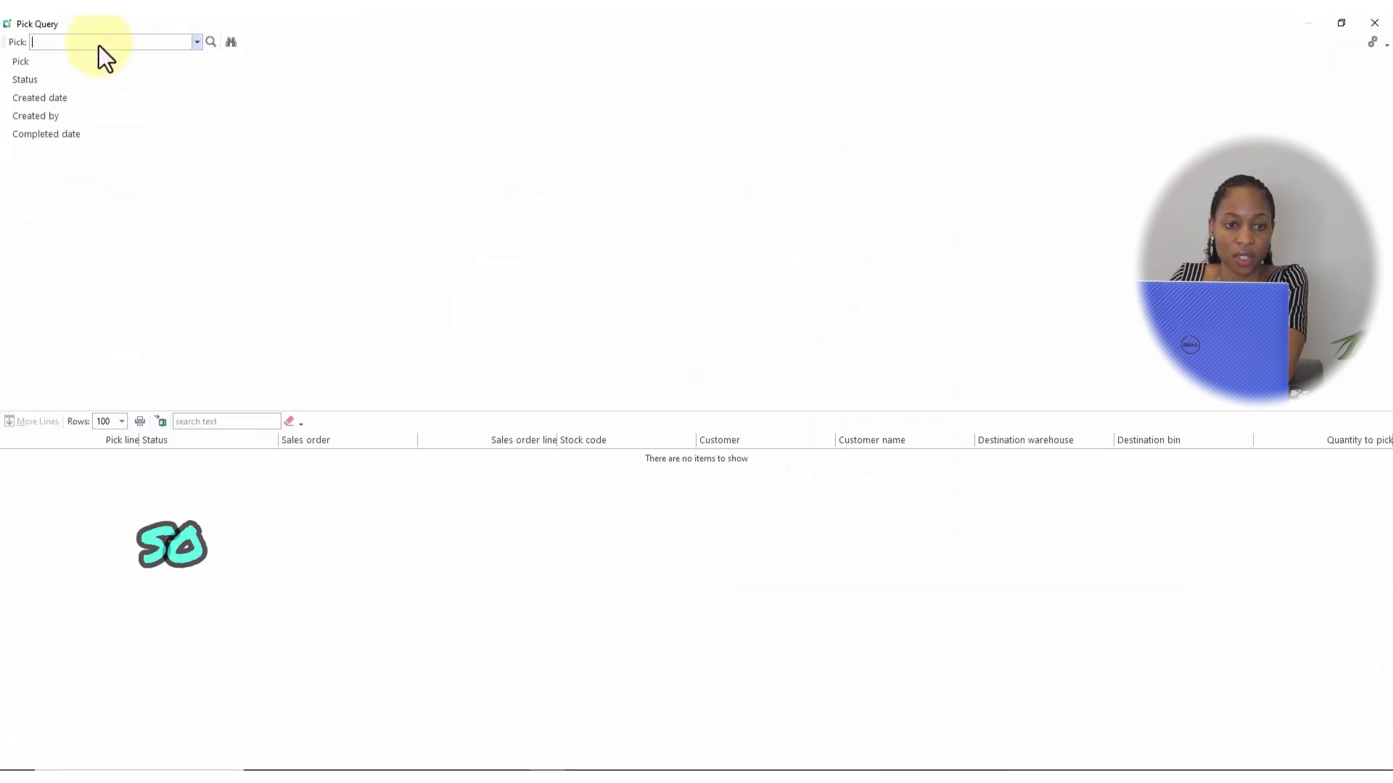
type("2")
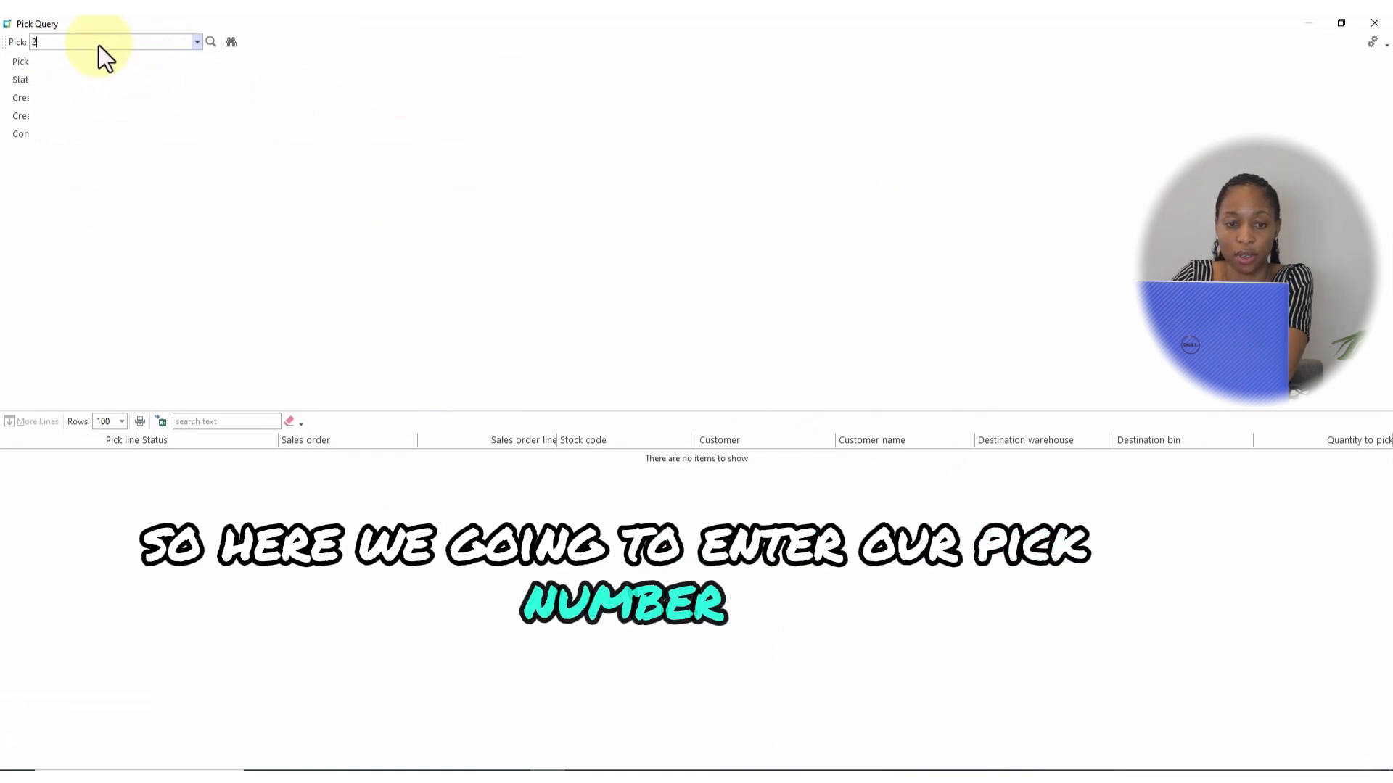
key("Return")
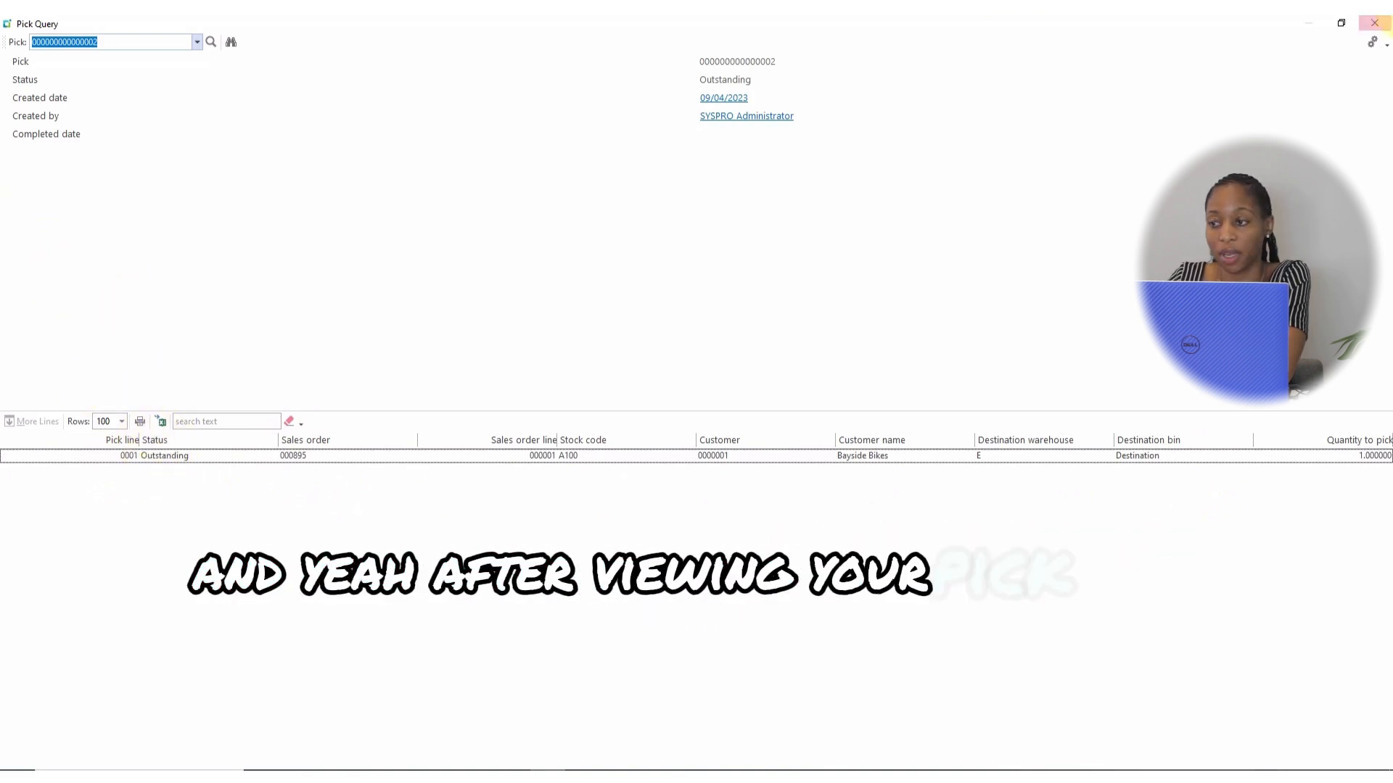
left_click(1375, 26)
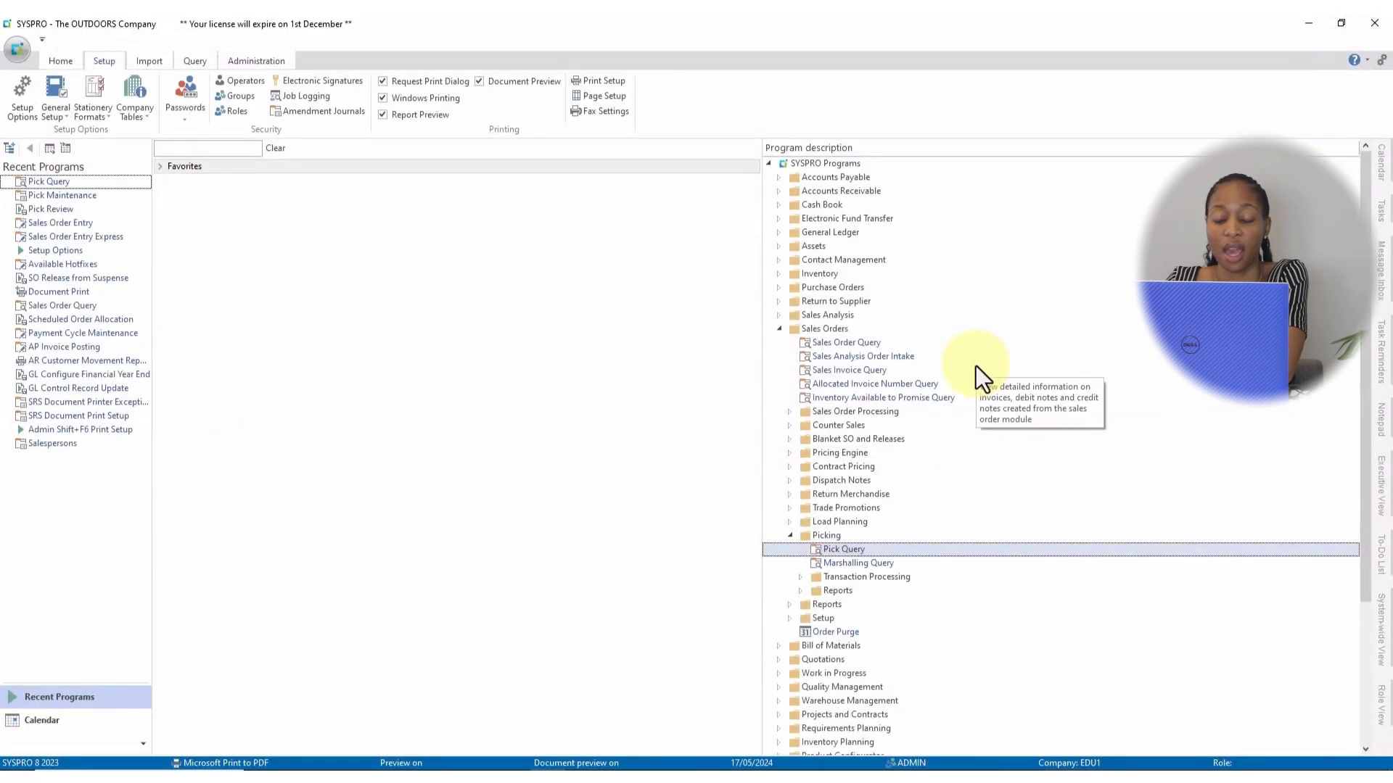